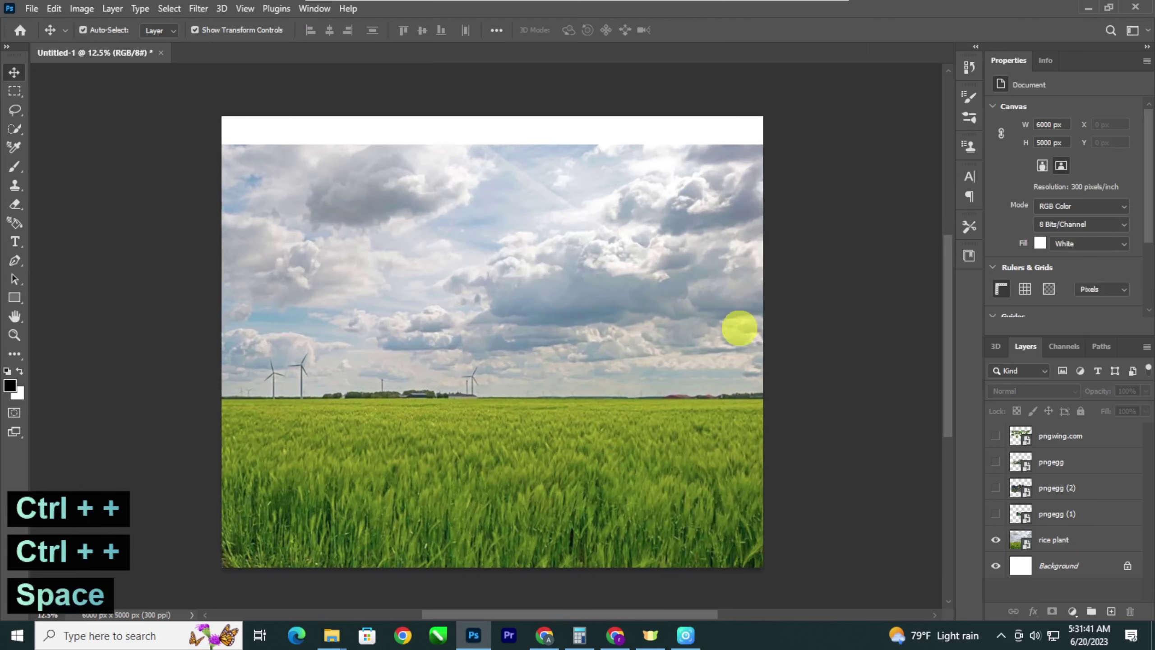
Step: Lasso the sky above the horizon on the rice plant layer, subtracting the uneven area beside the wind turbines
left_click_drag(740, 327, 725, 344)
left_click(592, 341)
left_click(14, 110)
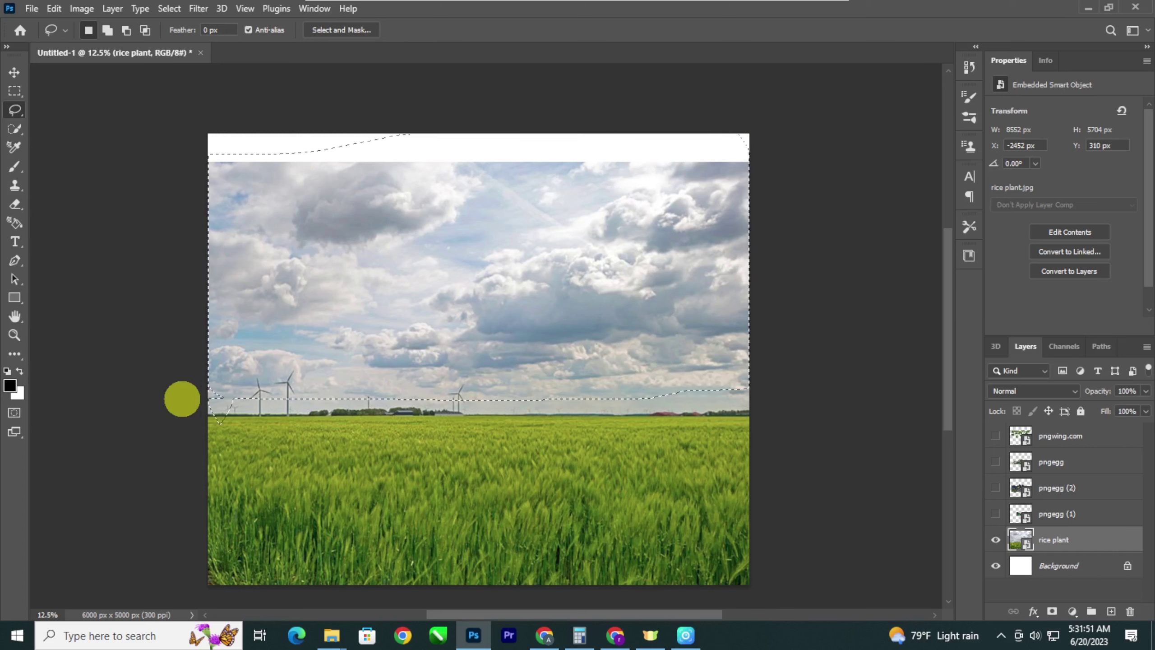
key("alt")
key("alt")
key("alt")
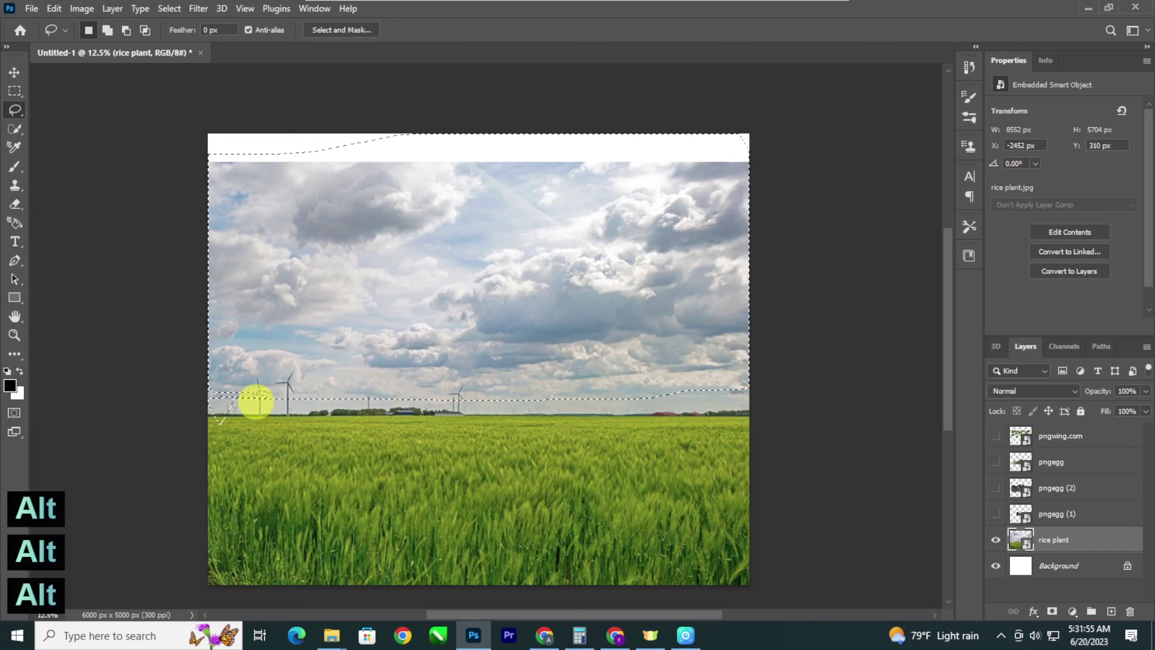
left_click_drag(222, 392, 256, 452)
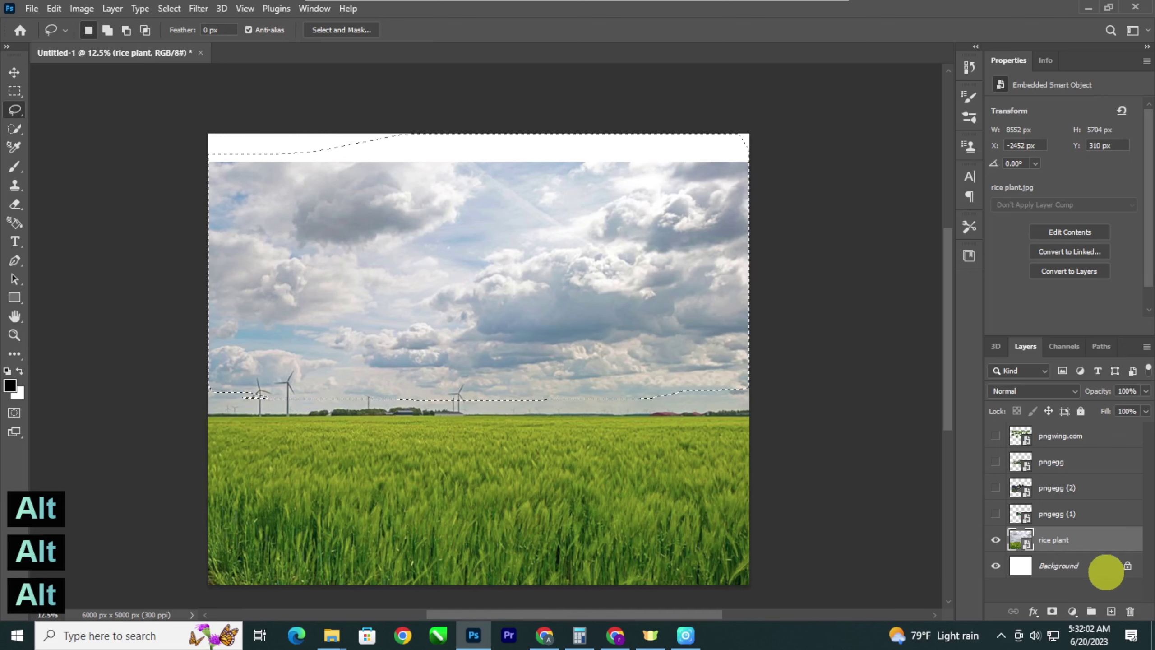
Step: Rasterize the rice plant layer, delete the selected sky and deselect
right_click(1094, 542)
left_click(938, 289)
key("Delete")
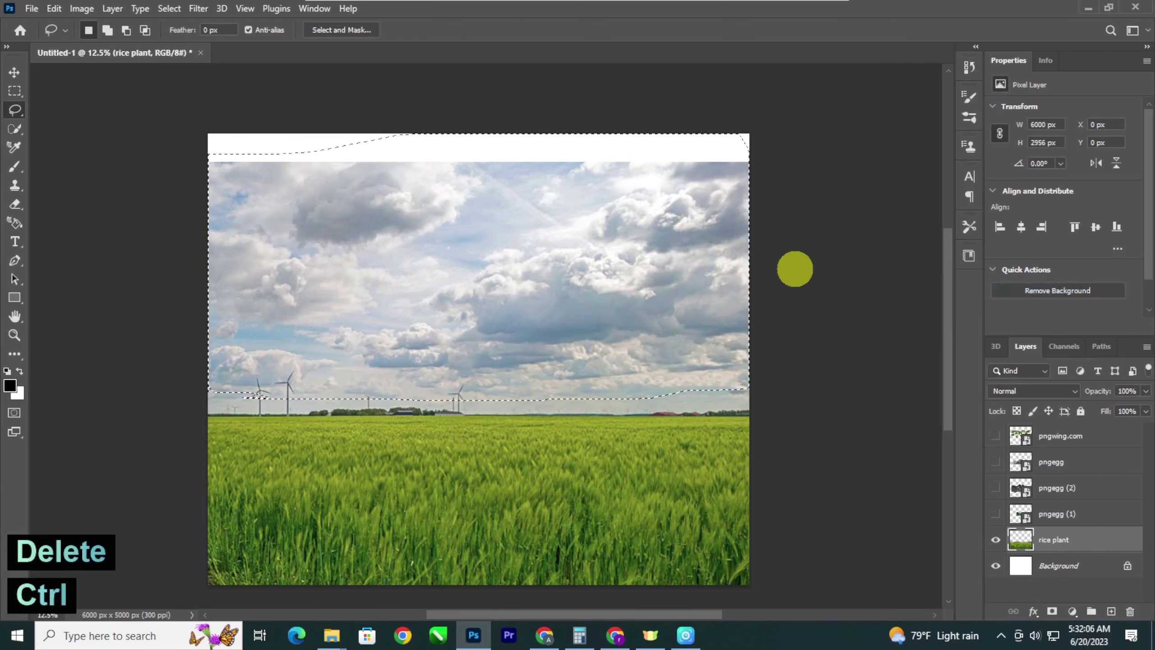
key("ctrl+d")
key("ctrl+minus")
key("ctrl+plus")
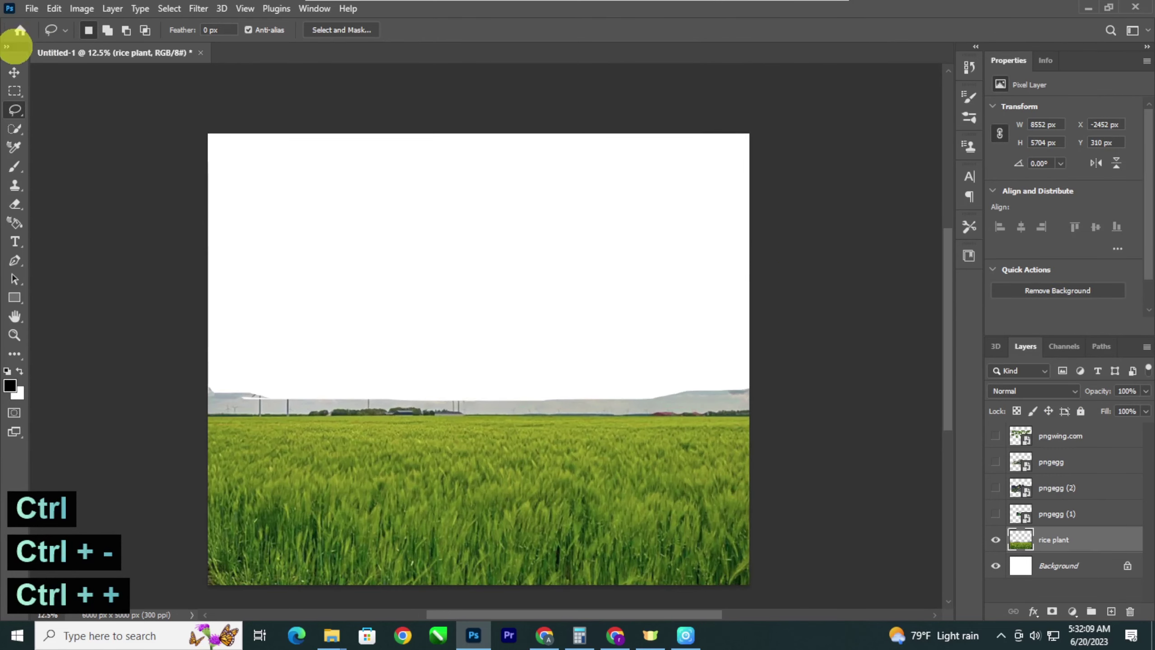
Step: Try the pngegg hill above the field by showing its layer and raising it slightly, and hide it again
left_click(14, 72)
key("space")
left_click_drag(443, 286, 445, 249)
left_click(813, 444)
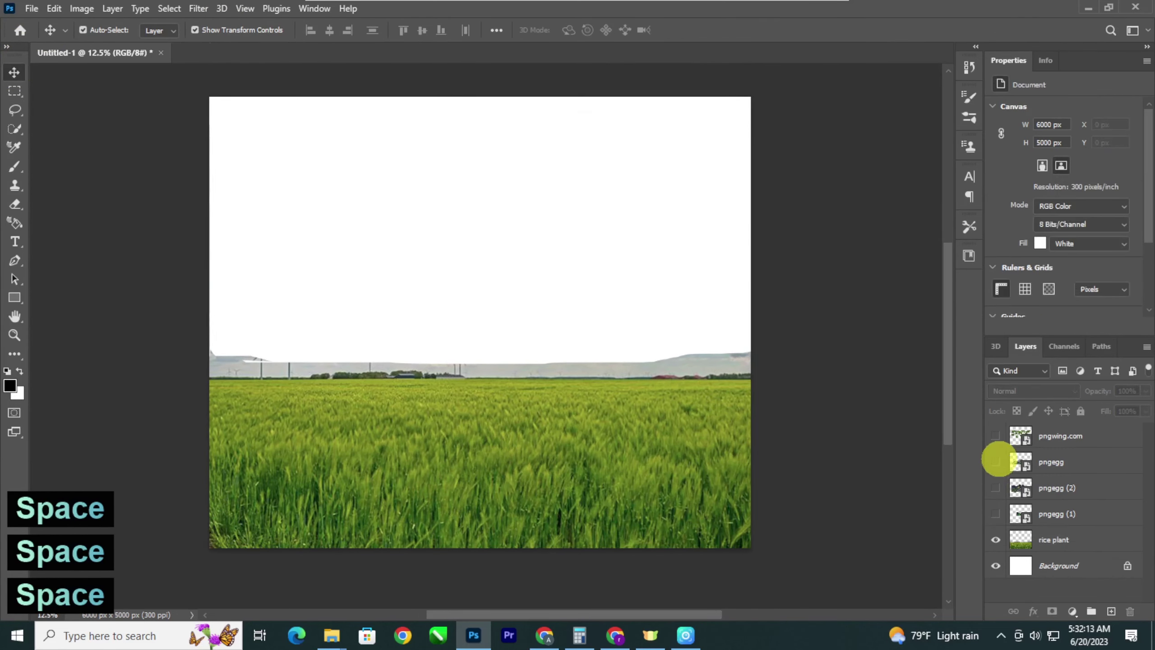
left_click(996, 461)
left_click_drag(544, 338, 544, 313)
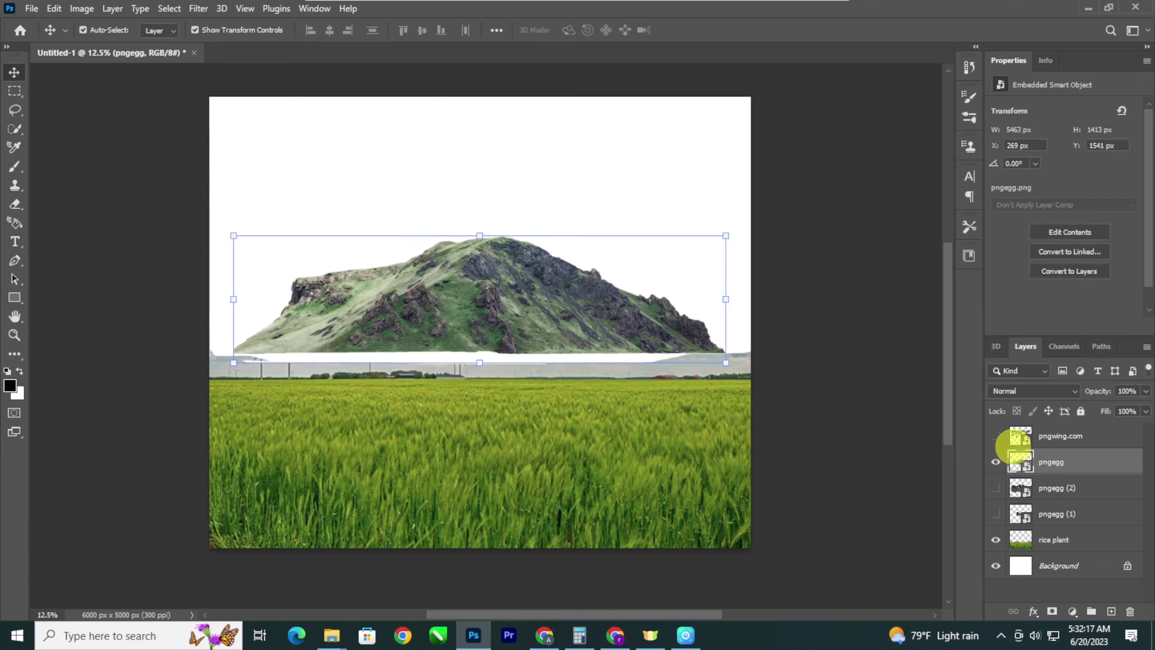
left_click(996, 461)
Step: Show the pngegg (2) mountain layer and move it about 448 px left and 16 px down
left_click(996, 487)
left_click(995, 488)
left_click(996, 487)
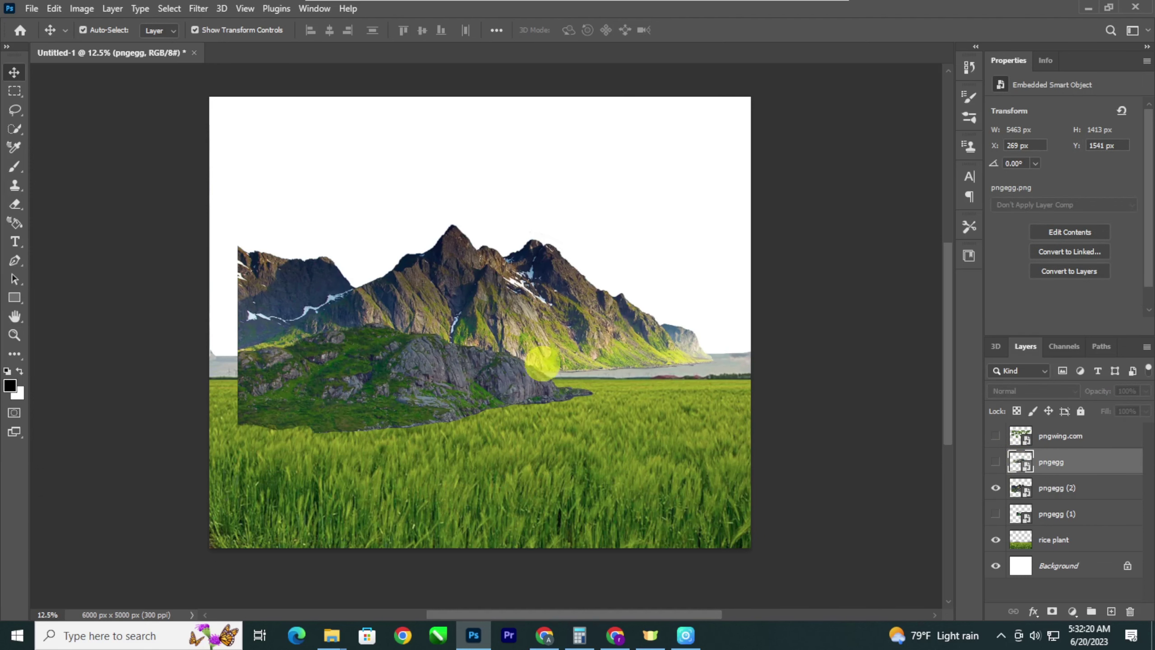
left_click(456, 354)
left_click_drag(457, 353, 389, 370)
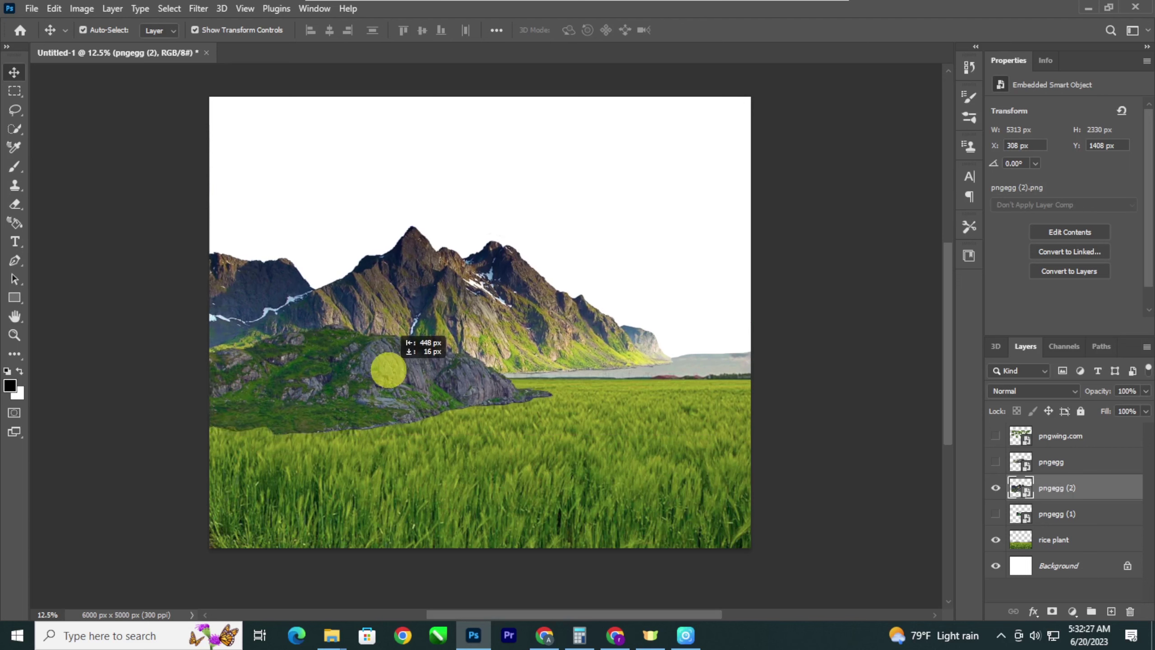
Step: Scale the pngegg (2) mountains up to about 6321 × 2771 px and raise them to Y 751 px
key("ctrl+t")
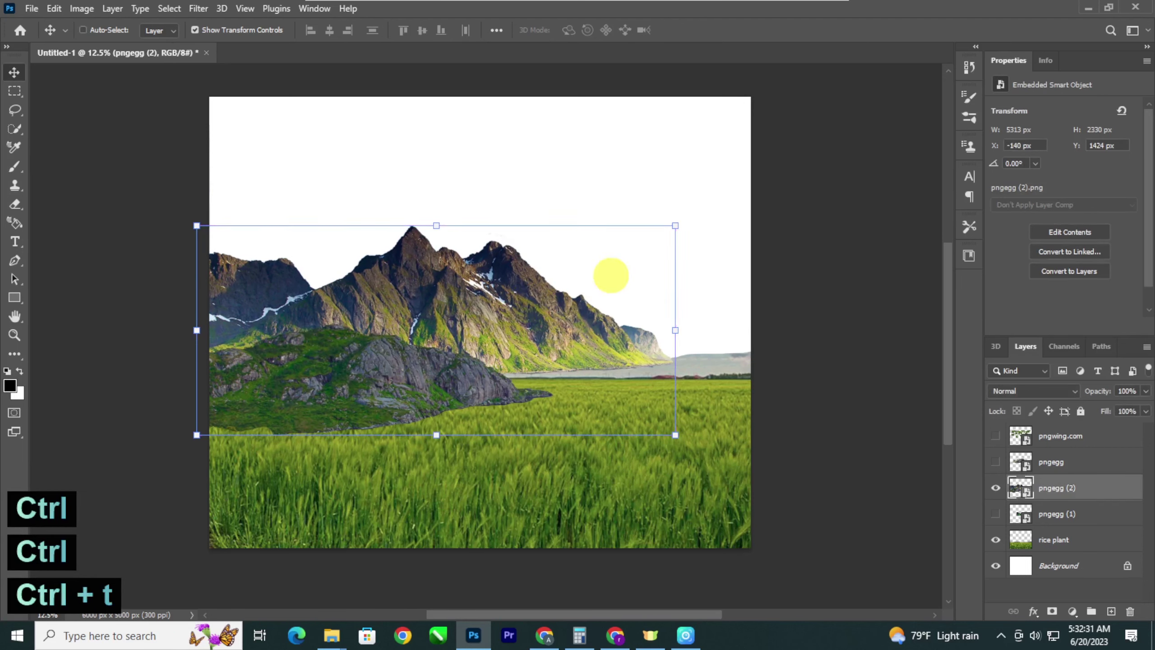
left_click_drag(678, 218, 783, 180)
mouse_move(598, 308)
left_mouse_down()
mouse_move(588, 296)
mouse_move(584, 321)
mouse_move(585, 295)
left_mouse_up()
key("Return")
key("ctrl+minus")
key("ctrl+plus")
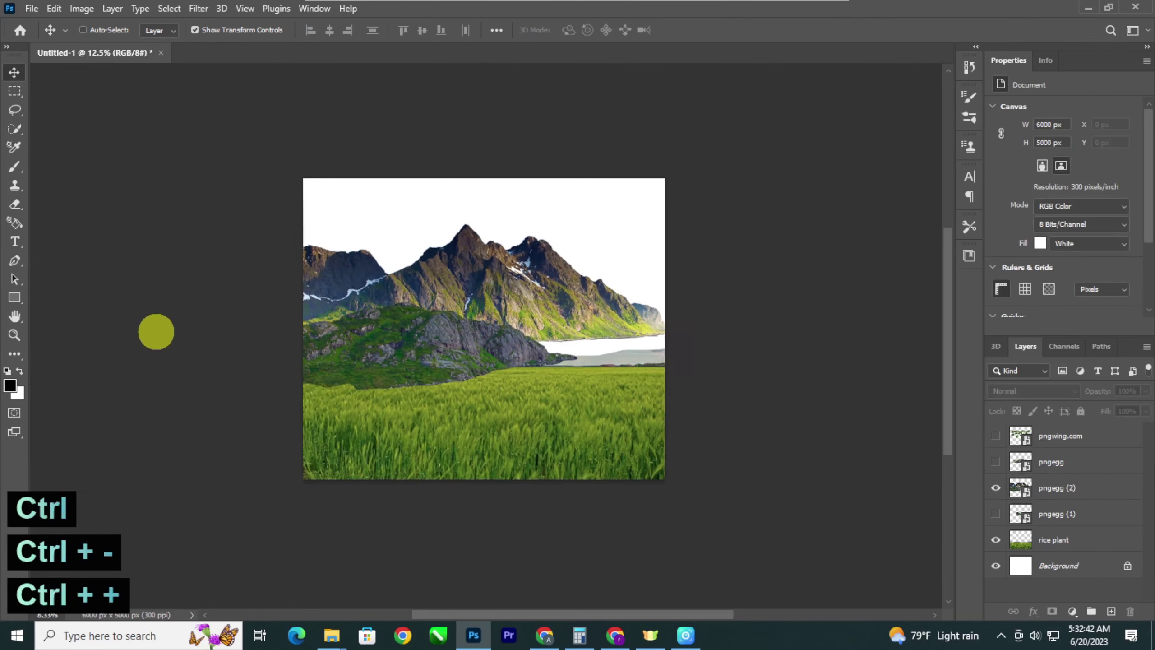
key("space")
key("space")
key("space")
Step: Add a layer mask to pngegg (2) and paint it black at 40% brush opacity, blending the rocky base into the field
left_click(325, 384)
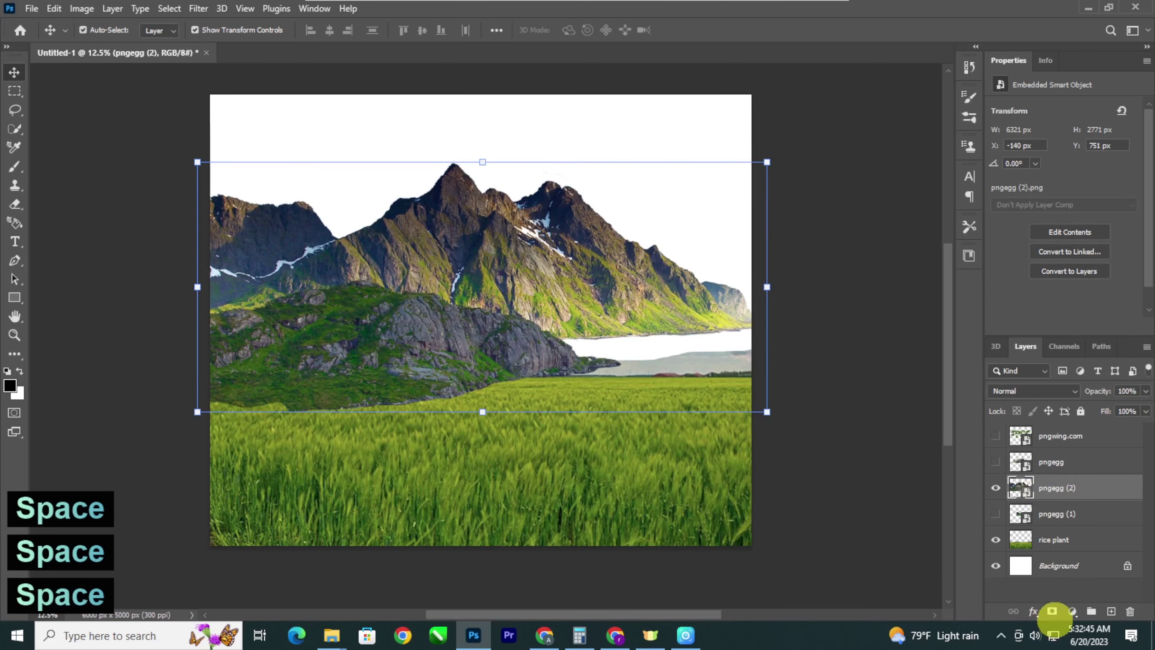
left_click(1052, 611)
key("b")
key("ctrl+plus")
key("space")
key("space")
key("space")
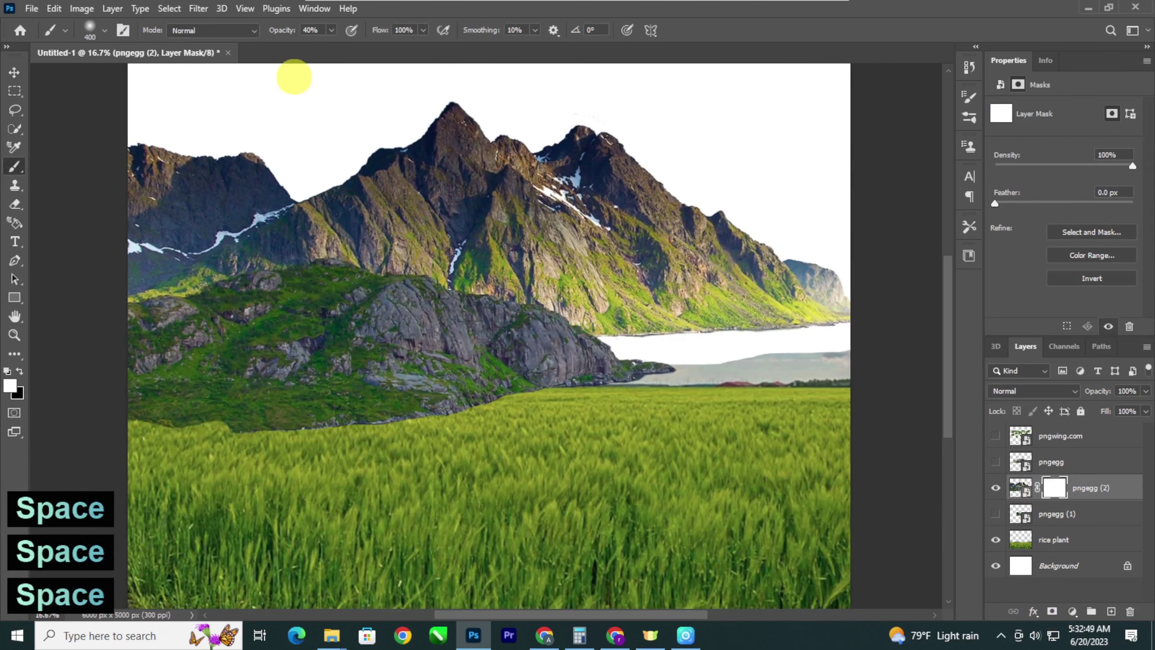
left_click(7, 371)
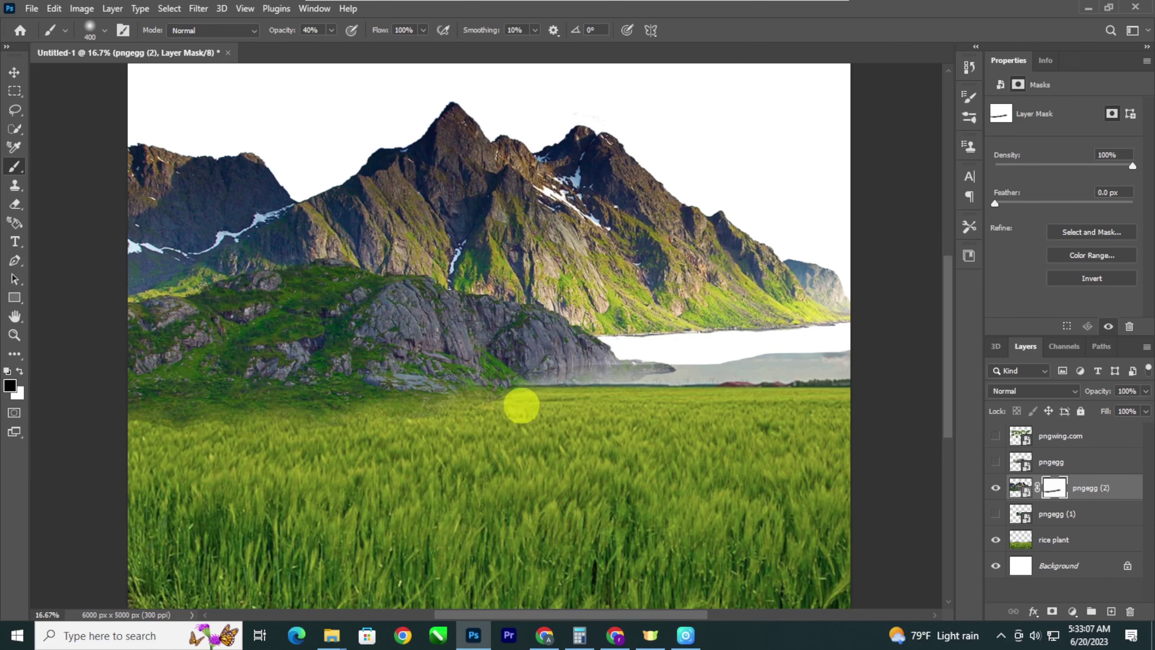
left_click(14, 72)
key("ctrl+minus")
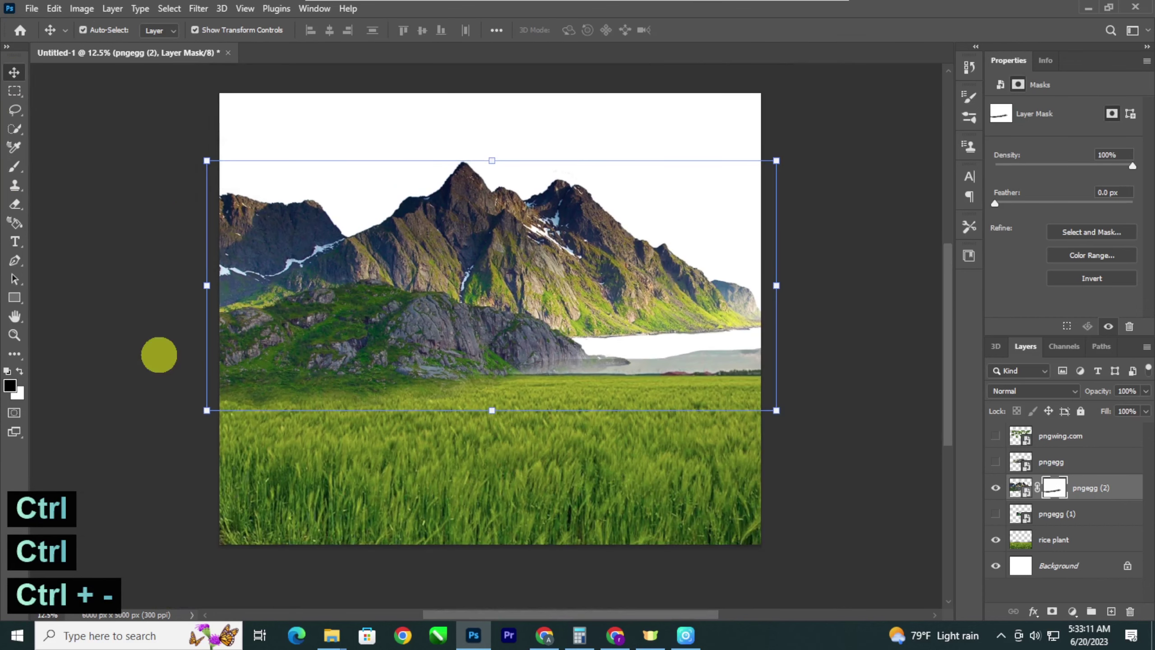
left_click(160, 354)
Step: Try the pngegg (1) hill in the scene, enlarged to about 5065 × 2315 px and stacked above pngegg (2)
left_click(995, 462)
left_click(995, 462)
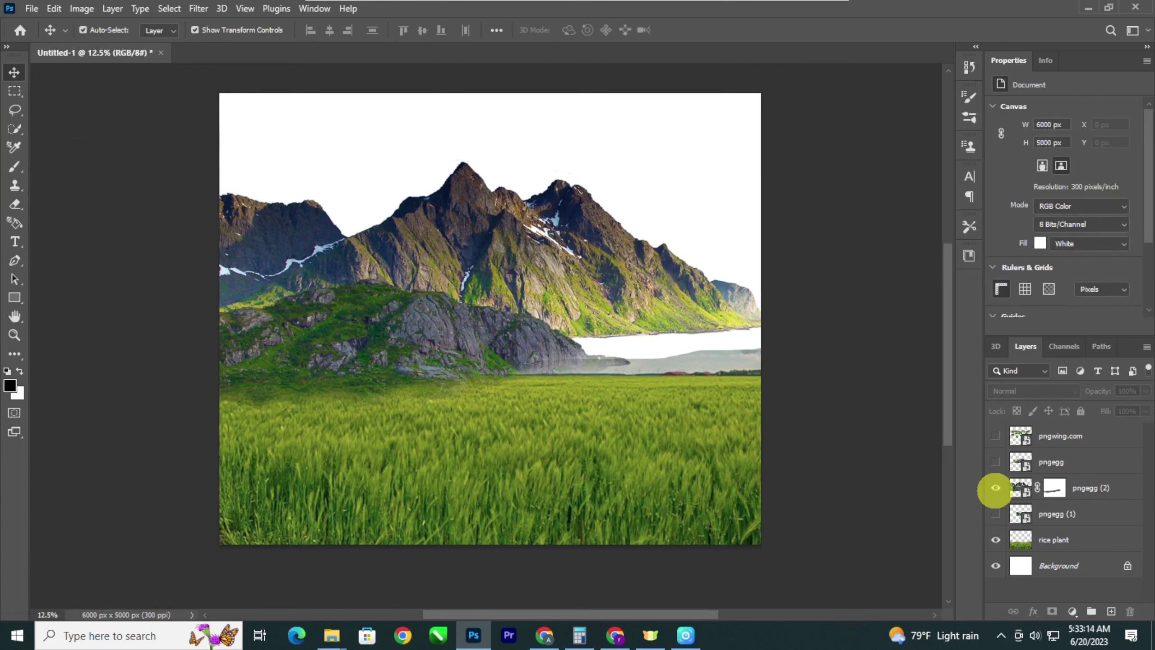
key("ctrl+t")
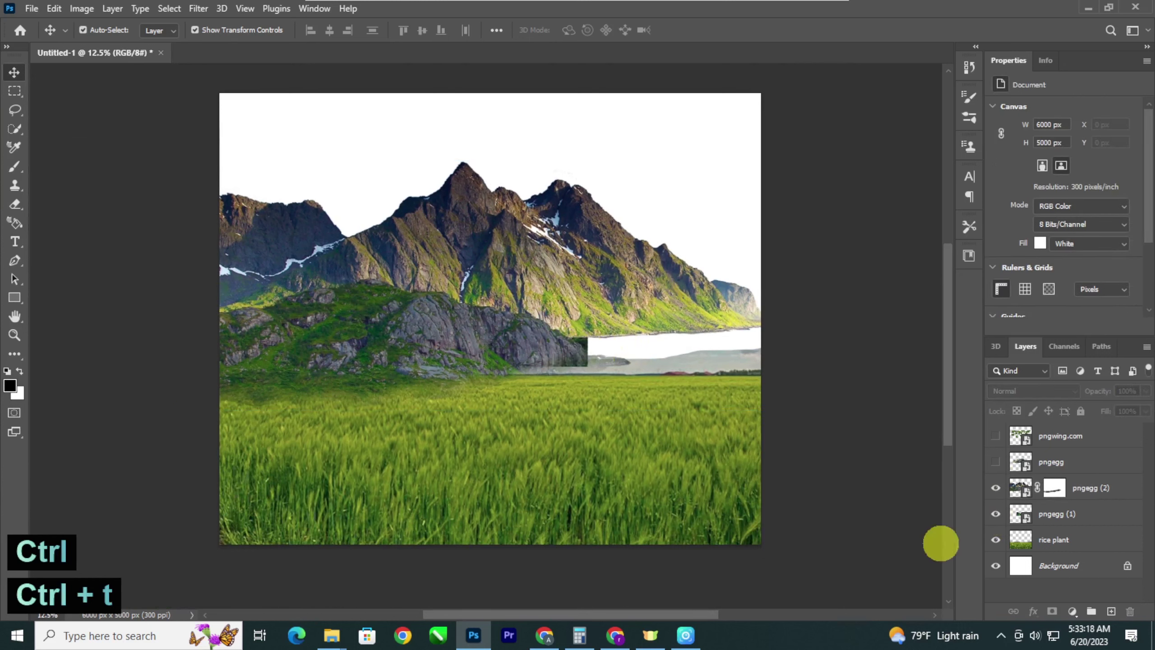
left_click(1060, 516, "ctrl")
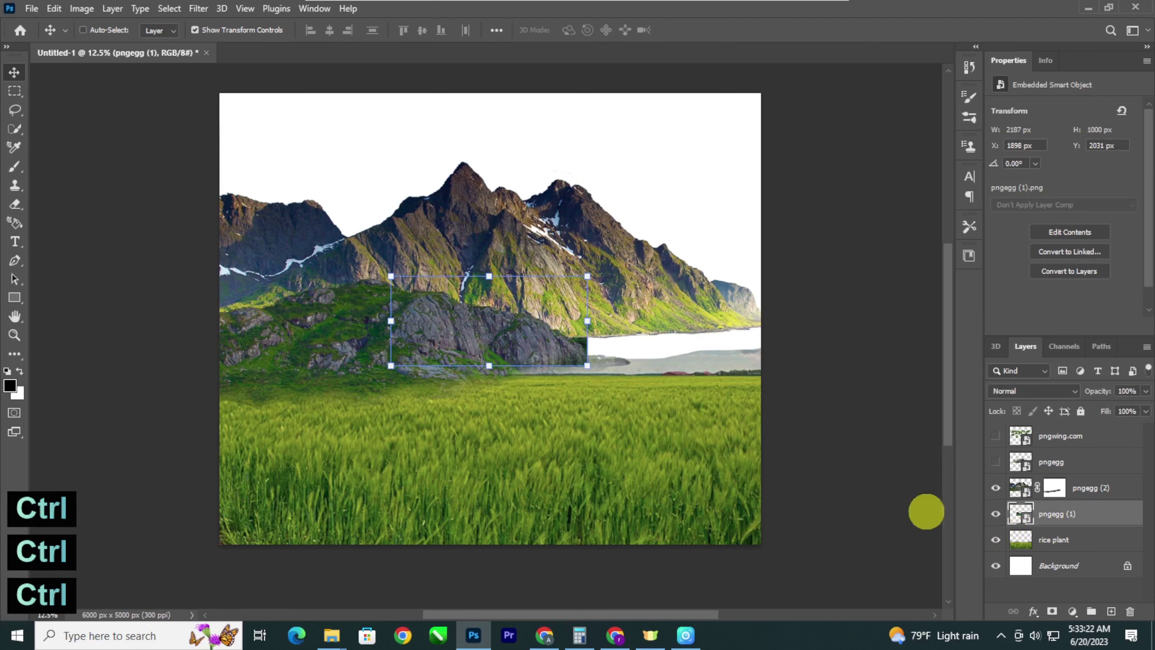
key("ctrl+t")
left_click_drag(598, 270, 732, 206)
key("Return")
key("ctrl+bracketright")
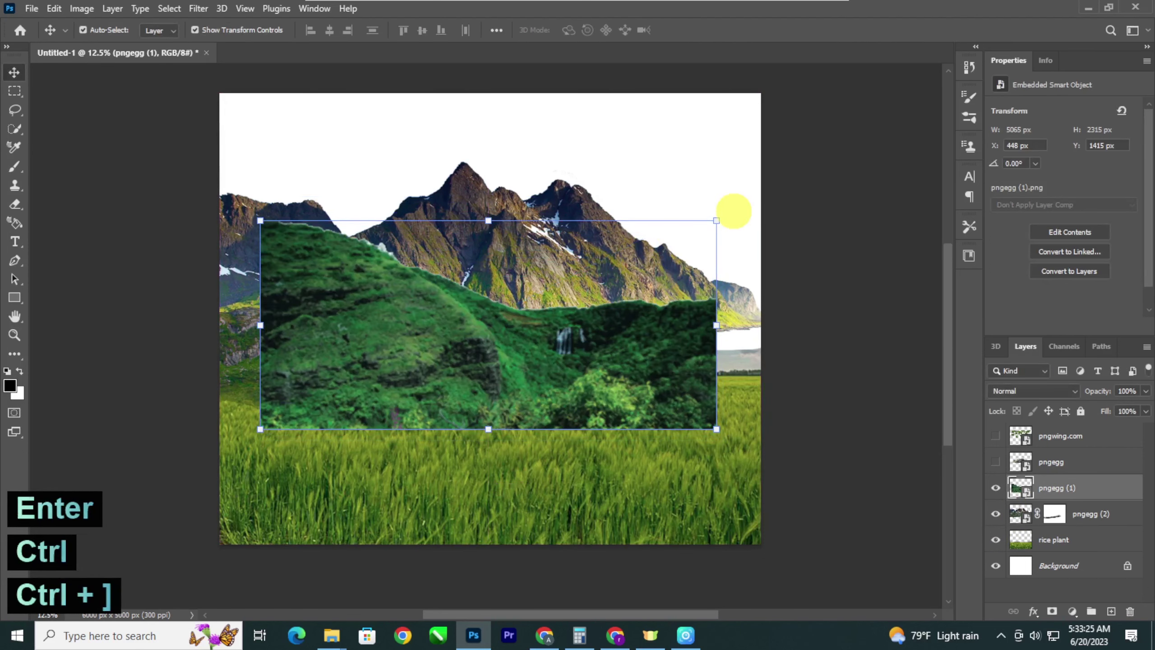
Step: Delete the pngegg (1) layer and briefly preview the hidden pngegg layer
key("Delete")
left_click(995, 462)
left_click(995, 462)
Step: Place the Green-Mountains-PNG-Transparent-Image file from the nepal airline folder and align it with the canvas's right edge
left_click(1088, 8)
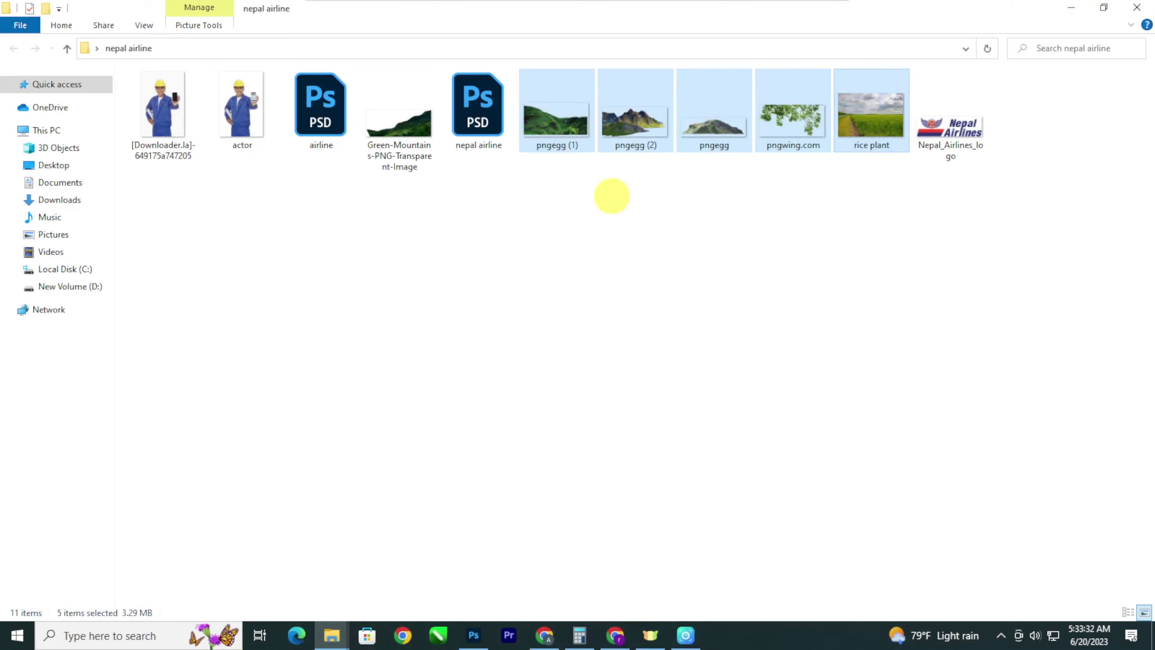
left_click_drag(399, 120, 515, 382)
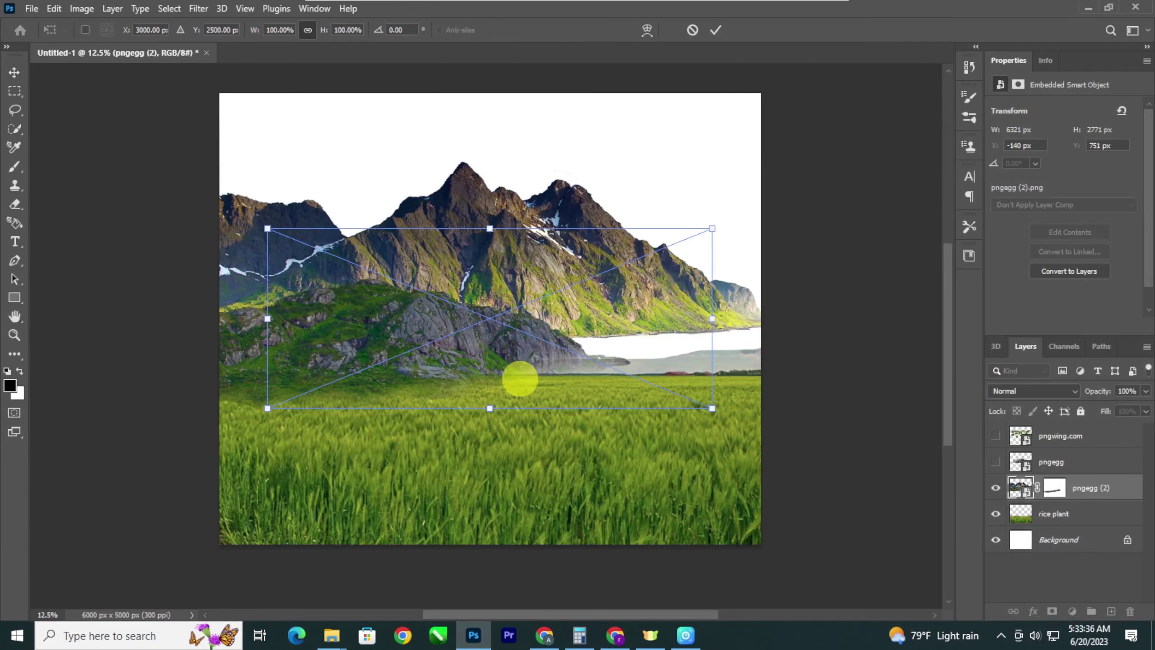
key("Return")
left_click_drag(572, 356, 619, 356)
Step: Scale the green mountain to 128.54% and raise it about 200 px so it spans the canvas width
key("ctrl+t")
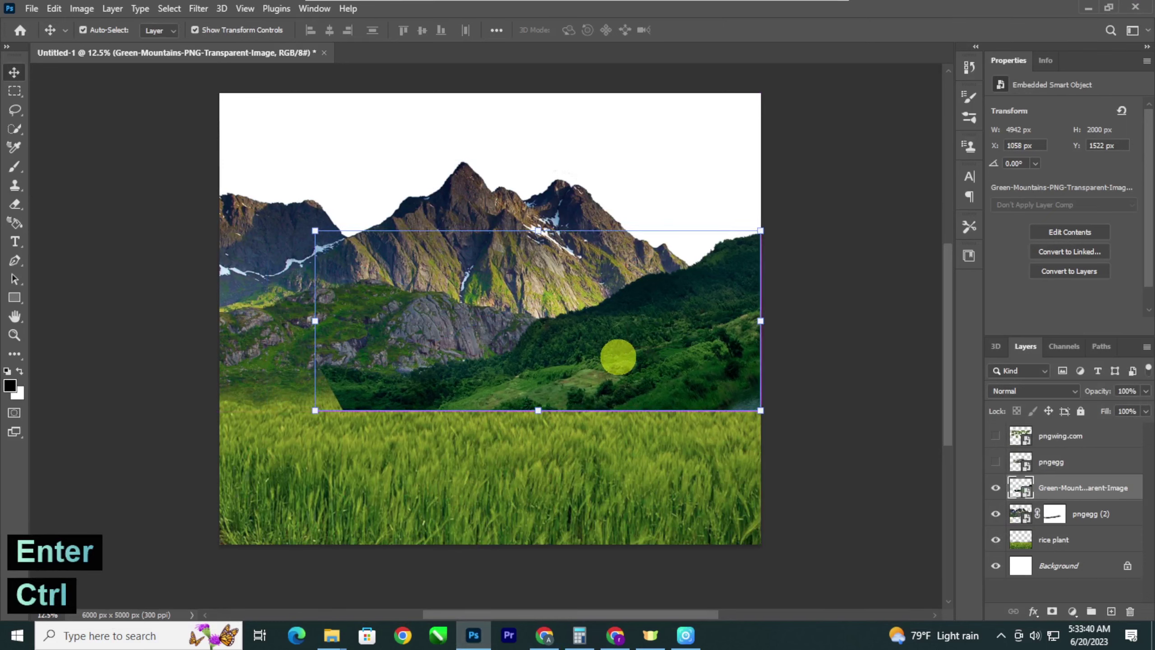
left_click_drag(327, 228, 167, 240)
left_click_drag(527, 357, 529, 338)
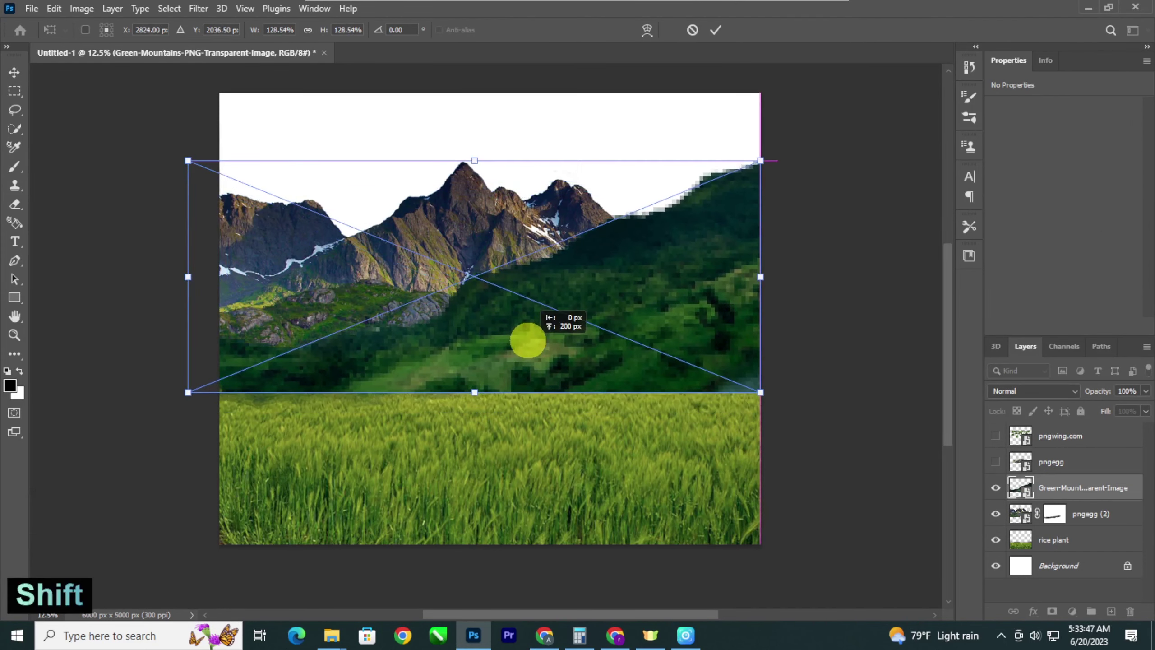
key("Return")
key("ctrl+minus")
key("ctrl+plus")
key("ctrl+plus")
key("space")
left_click_drag(769, 331, 753, 371)
left_click(739, 353)
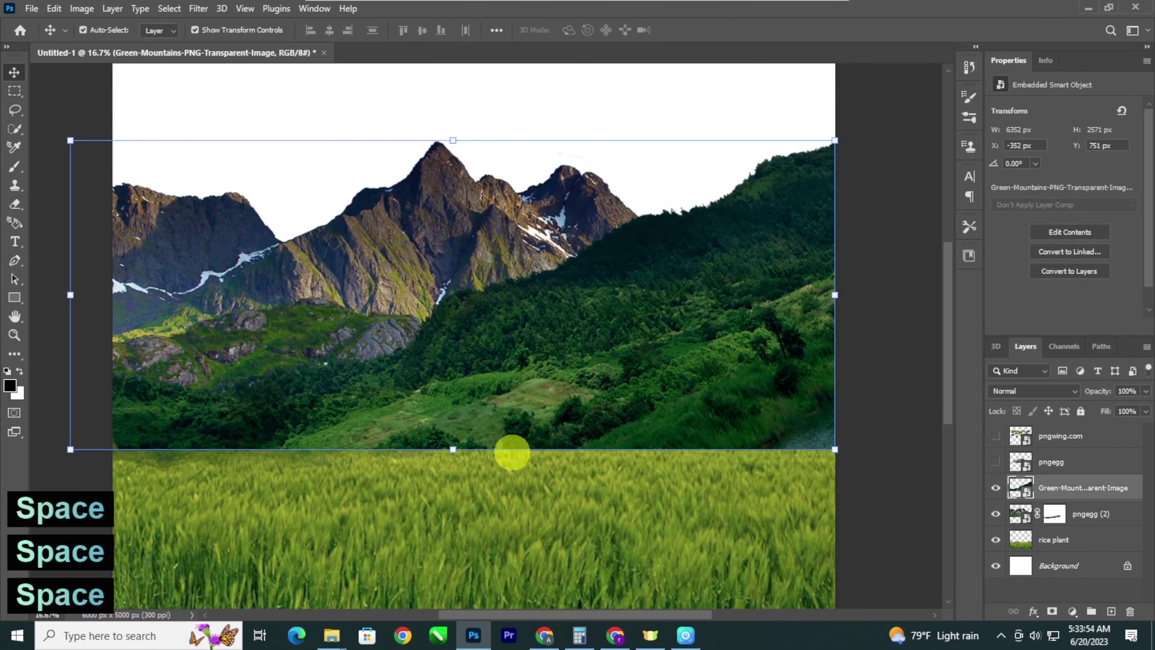
Step: Mask the green mountain layer and brush black at 40% opacity along the right part of its base
key("b")
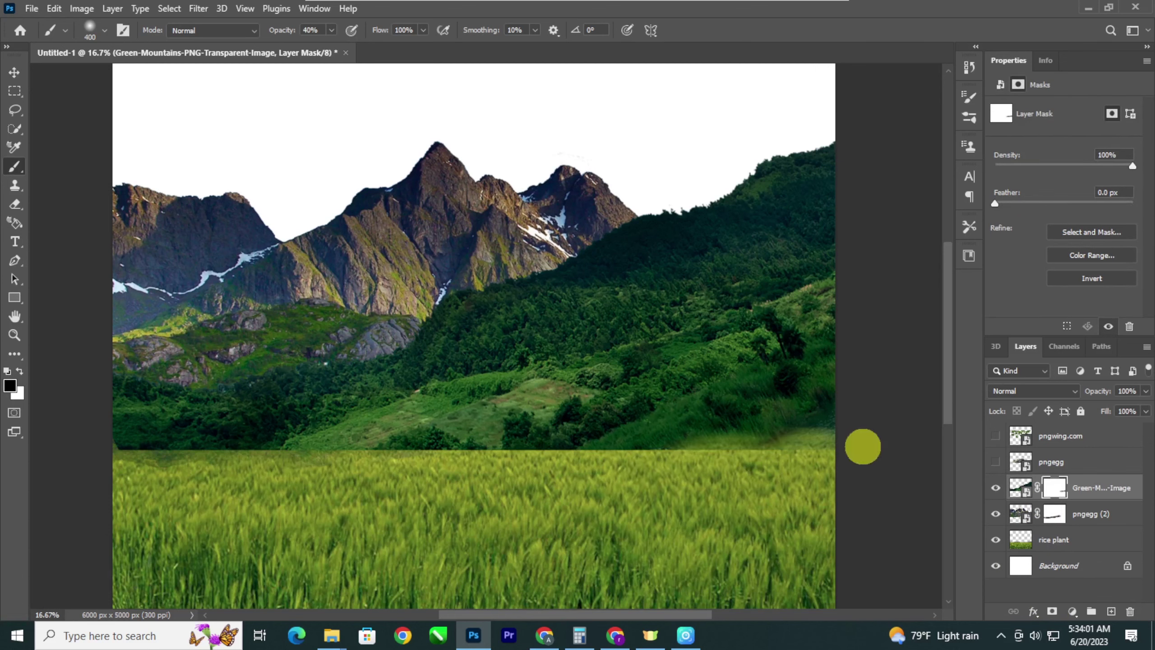
key("ctrl+plus")
key("ctrl+plus")
key("space")
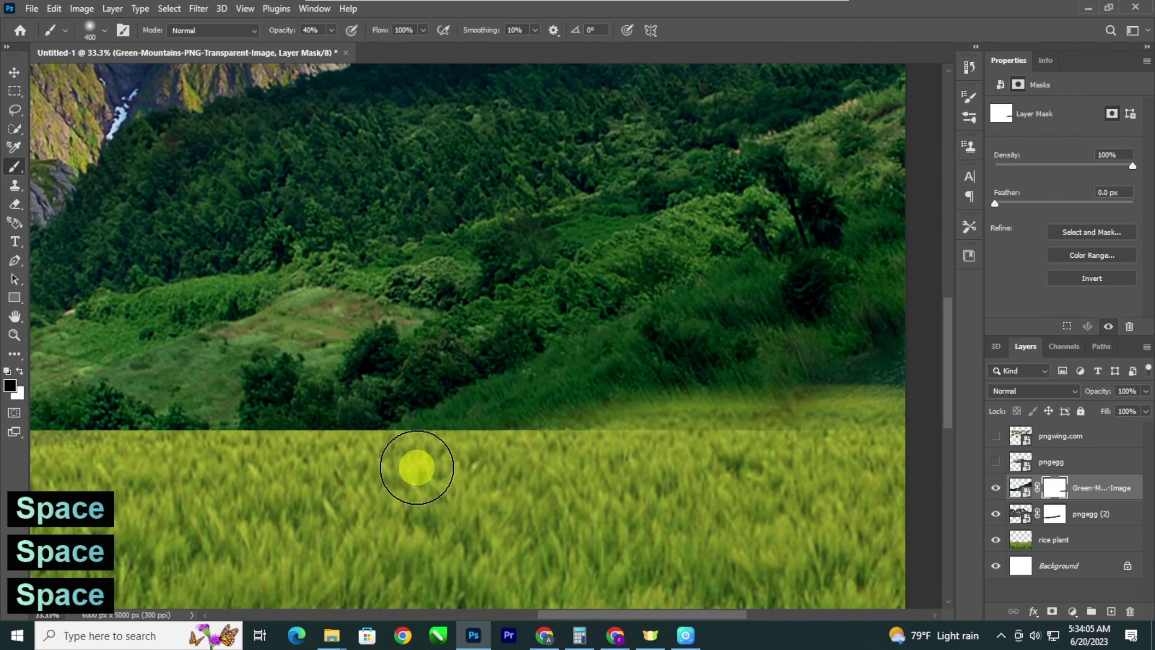
mouse_move(417, 467)
left_mouse_down()
mouse_move(665, 431)
mouse_move(820, 428)
left_mouse_up()
key("space")
left_click_drag(427, 520, 711, 508)
mouse_move(773, 423)
left_mouse_down()
mouse_move(809, 419)
mouse_move(780, 409)
mouse_move(487, 483)
left_mouse_up()
mouse_move(411, 429)
left_mouse_down()
mouse_move(600, 400)
mouse_move(781, 396)
left_mouse_up()
key("space")
left_click_drag(494, 480, 629, 454)
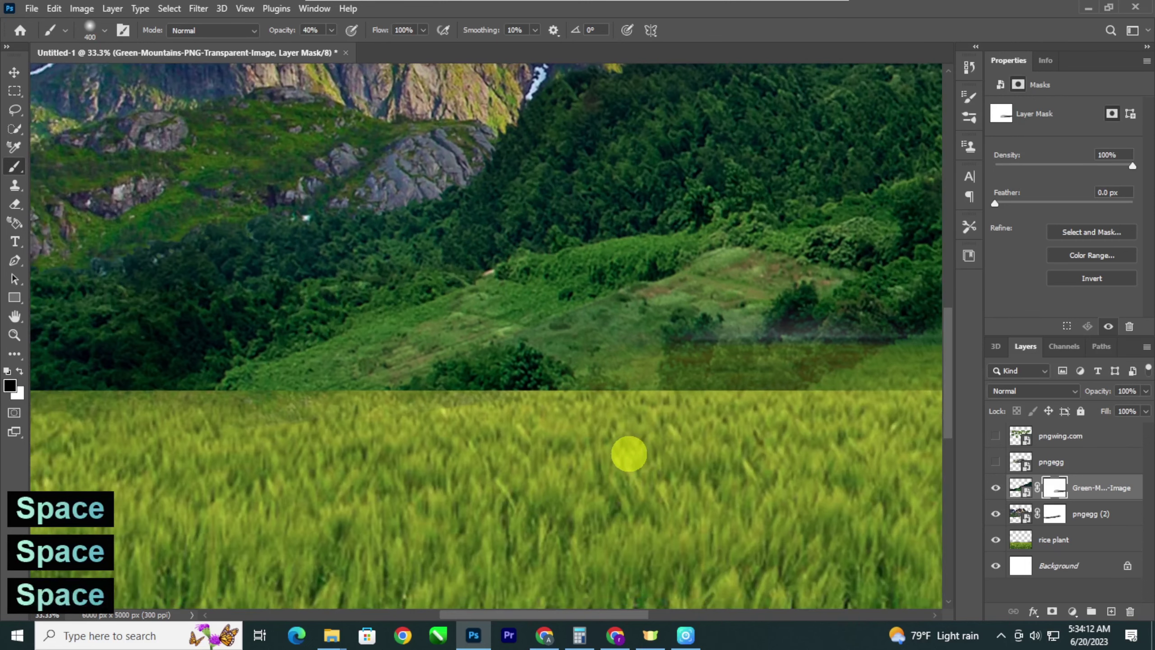
Step: Paint the green mountain's mask along the middle of its base to soften the hard edge against the field
left_click_drag(828, 416, 849, 417)
key("space")
left_click_drag(690, 475, 148, 484)
mouse_move(424, 420)
left_mouse_down()
mouse_move(400, 402)
mouse_move(470, 401)
left_mouse_up()
key("space")
left_click_drag(309, 434, 552, 432)
left_click_drag(389, 425, 743, 435)
key("space")
left_click_drag(456, 400, 769, 364)
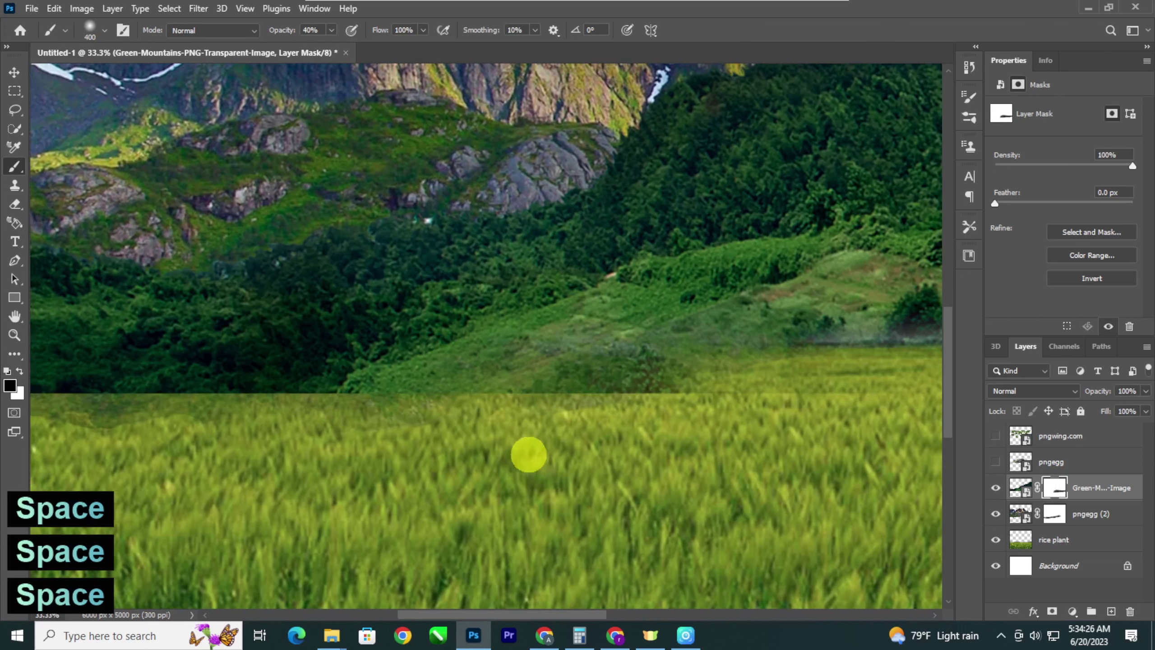
left_click_drag(529, 454, 640, 399)
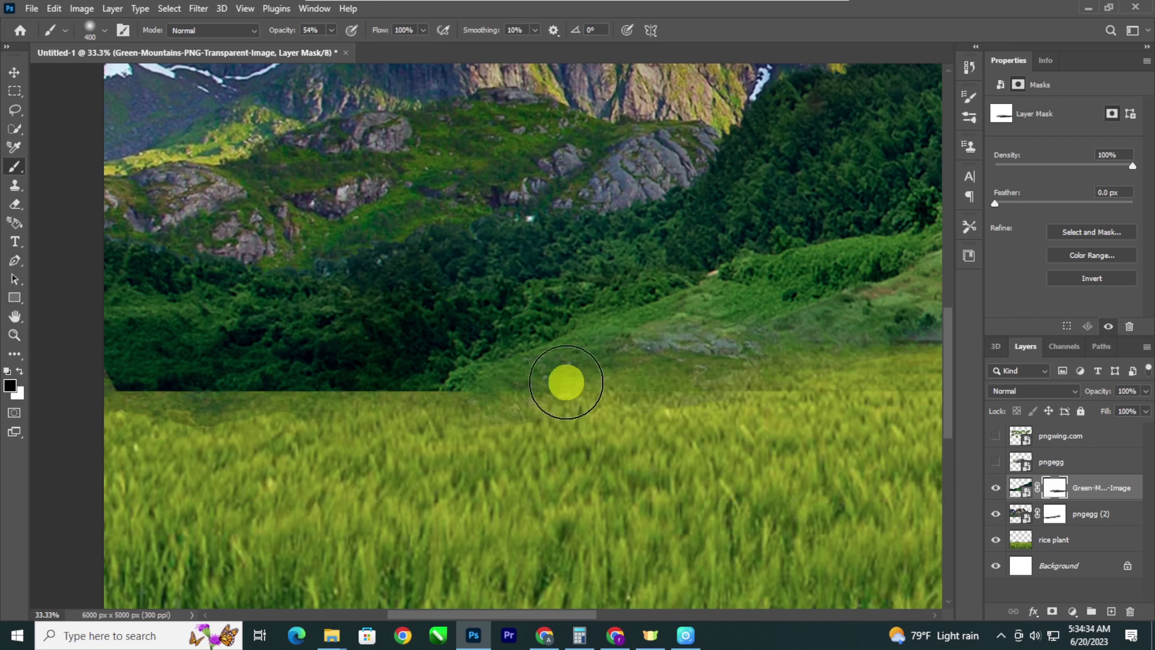
Step: Blend the left end of the green mountain's base into the rocks and field, raising the brush opacity to 71%
left_click_drag(446, 418, 601, 390)
left_click_drag(403, 318, 297, 281)
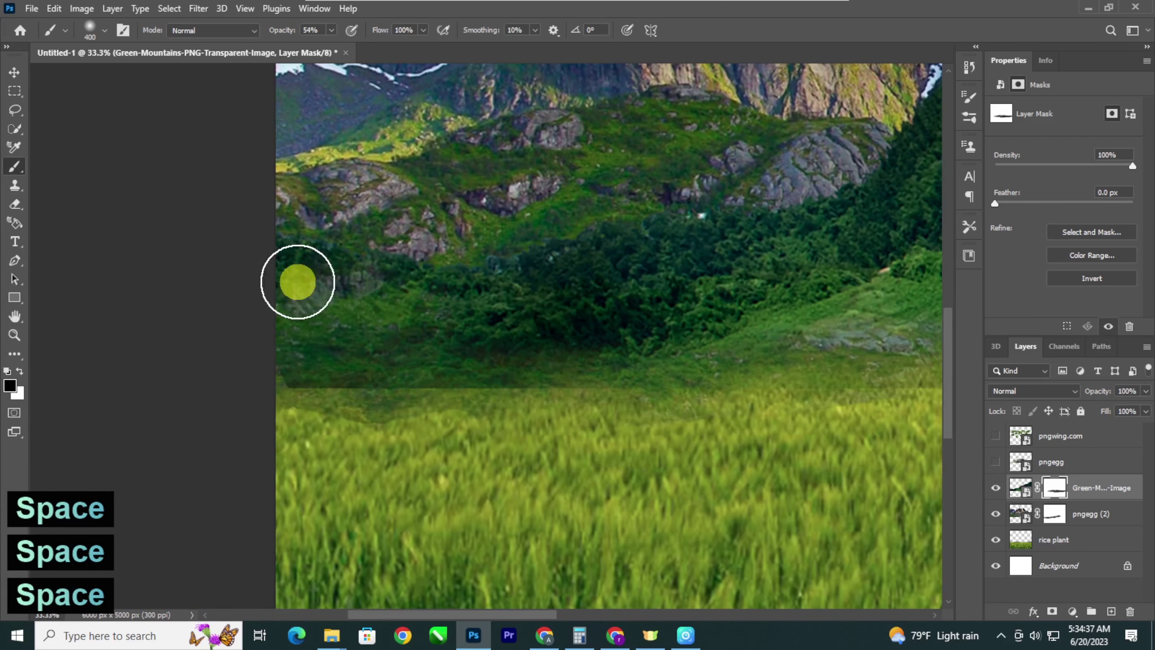
left_click(331, 32)
left_click_drag(331, 48, 343, 51)
left_click_drag(324, 293, 362, 239)
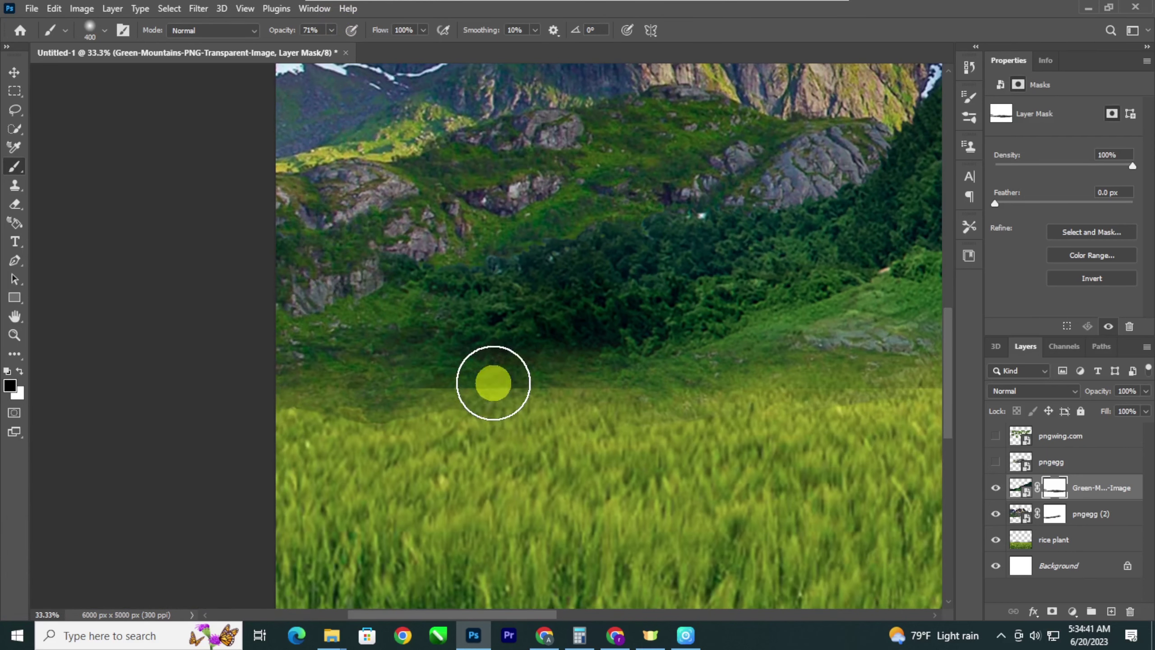
key("ctrl+minus")
key("ctrl+minus")
key("ctrl+minus")
key("ctrl+minus")
left_click_drag(577, 423, 530, 445)
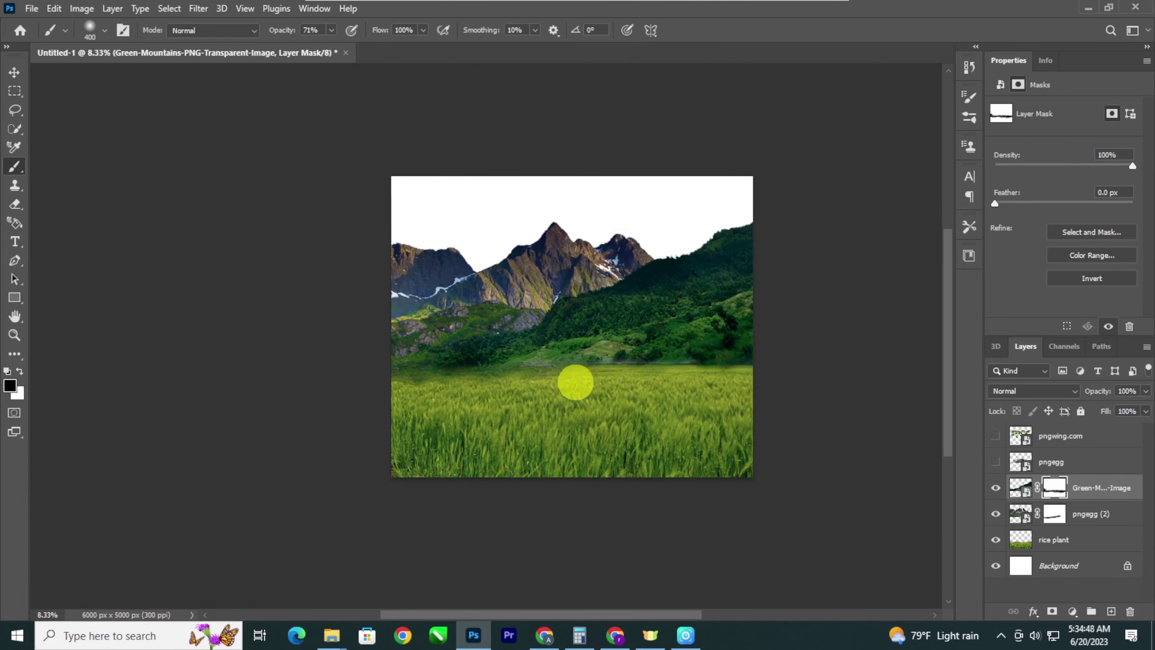
Step: Nudge the green mountain layer down to Y 861 px with Free Transform so its base overlaps the field
left_click(15, 85)
key("shift+Down")
key("shift+Down")
key("shift+Down")
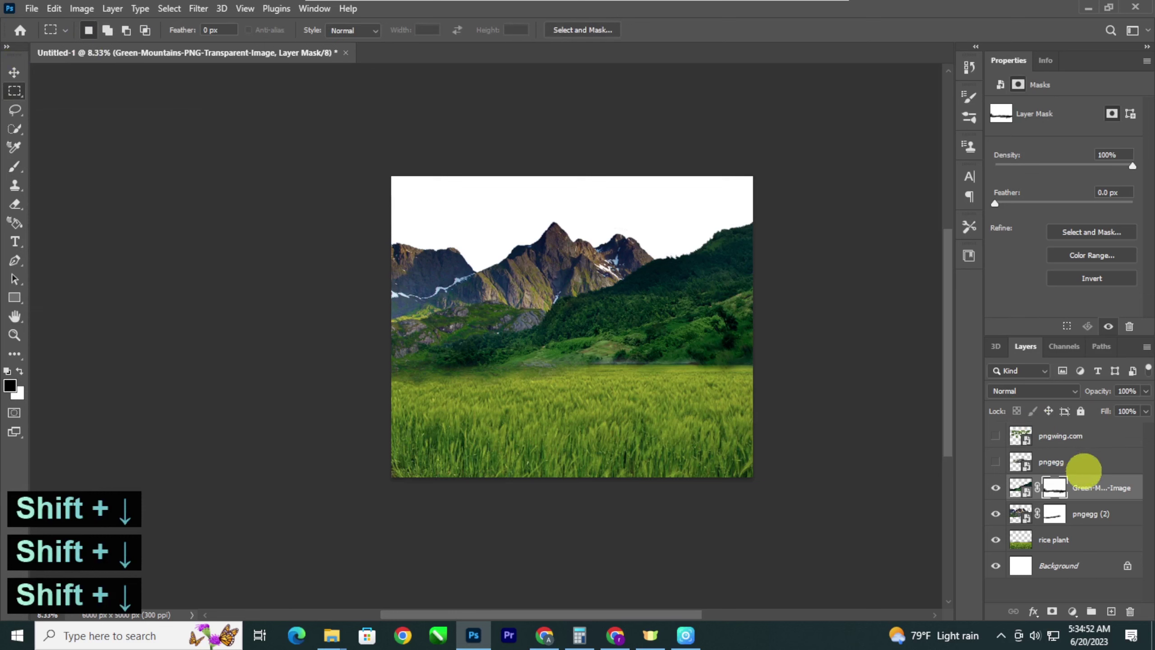
left_click(1082, 491)
key("ctrl+t")
key("shift+Down")
key("shift+Down")
key("shift+Down")
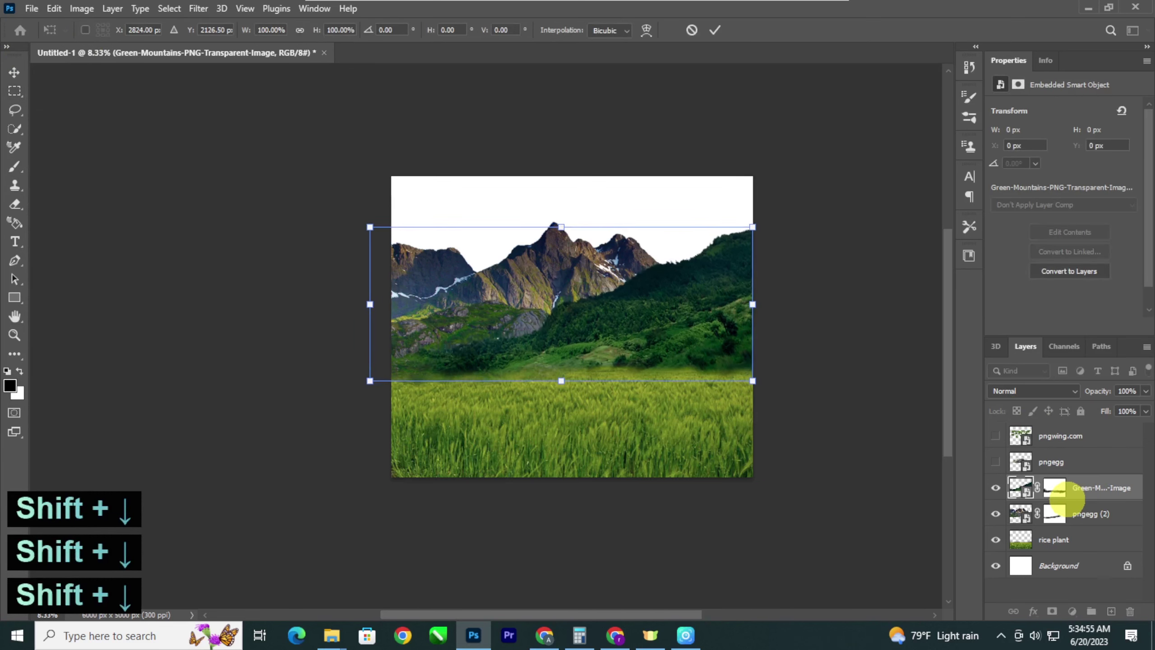
key("Return")
key("ctrl+minus")
key("ctrl+plus")
key("ctrl+plus")
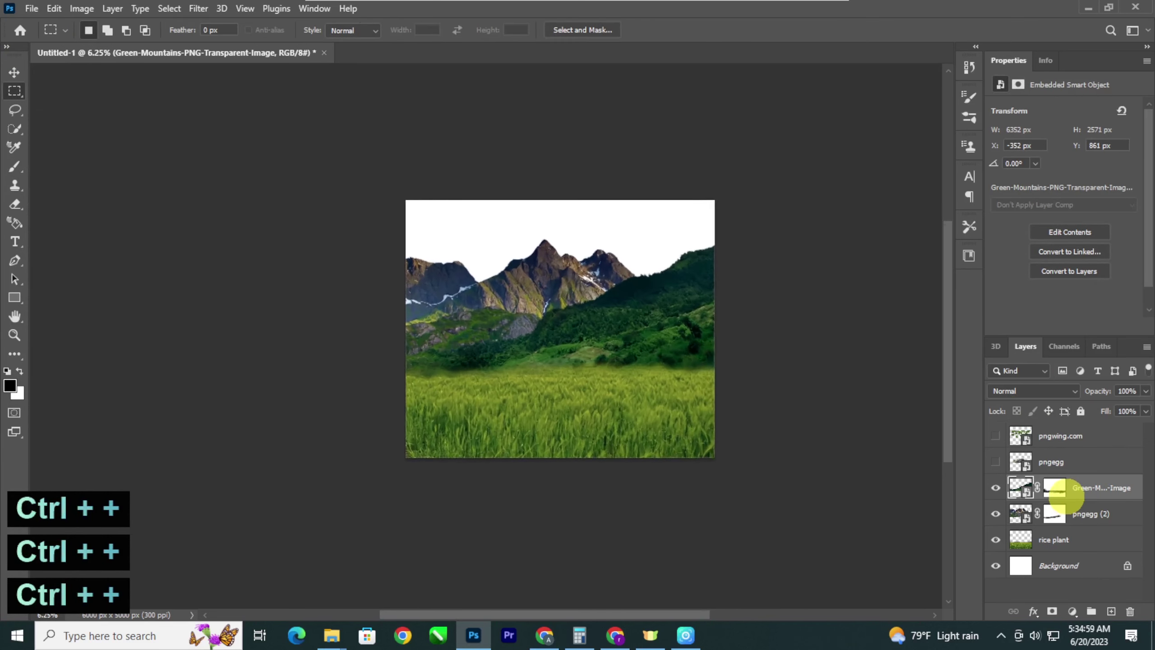
Step: Select the green mountain and pngegg (2) mountain layers together and nudge both down toward the rice field
key("ctrl+space")
key("ctrl+plus")
key("space")
left_click_drag(927, 465, 801, 504)
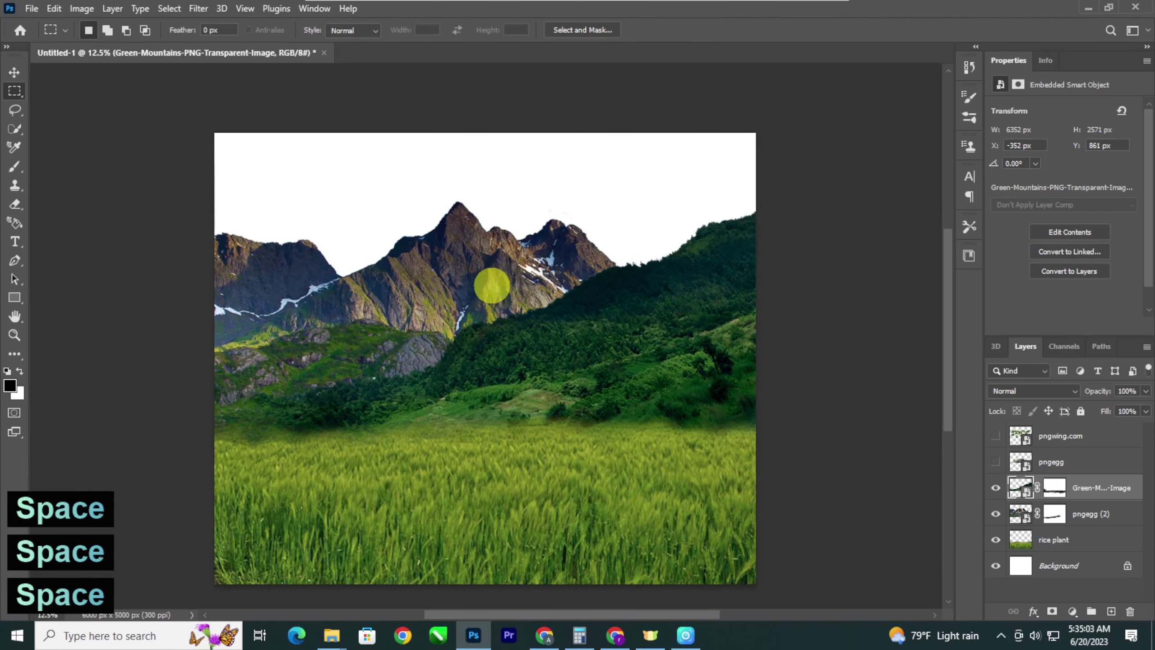
left_click(12, 74)
left_click(477, 284)
left_click(600, 353, "shift")
key("shift+Down")
key("shift+Down")
key("shift+Down")
key("shift+Down")
key("shift+Down")
key("shift+Down")
key("shift+Down")
key("shift+Down")
key("shift+Down")
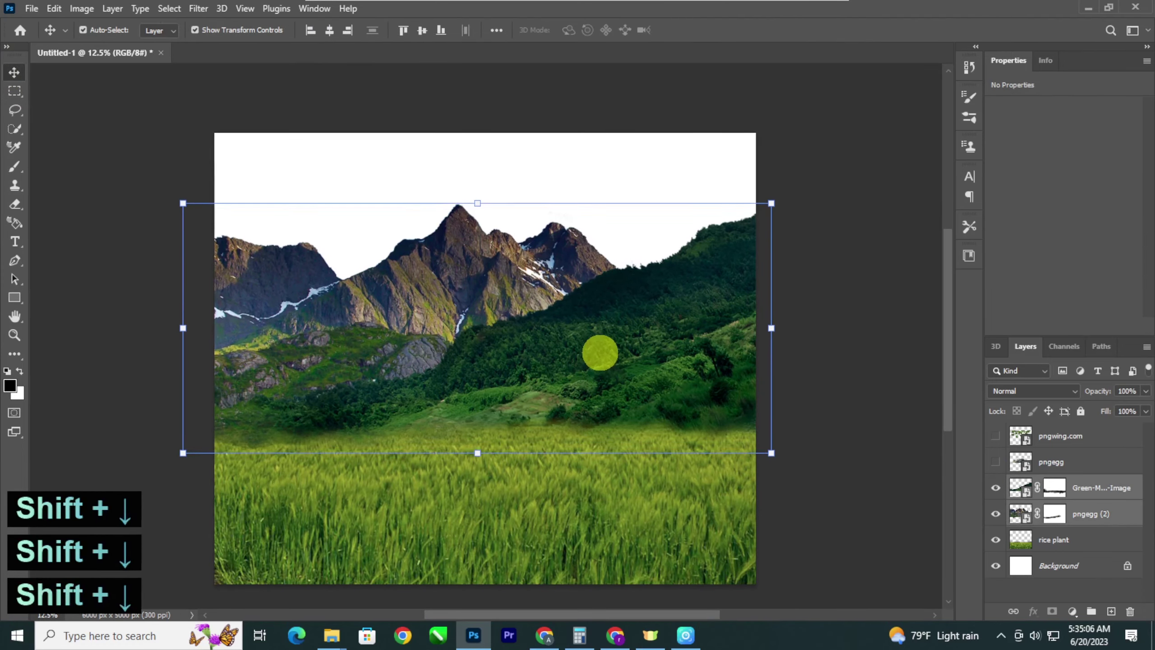
Step: Show the hidden pngegg mountain layer, shift it slightly up and send it behind the green mountain layer
left_click(1021, 462)
left_click(995, 462)
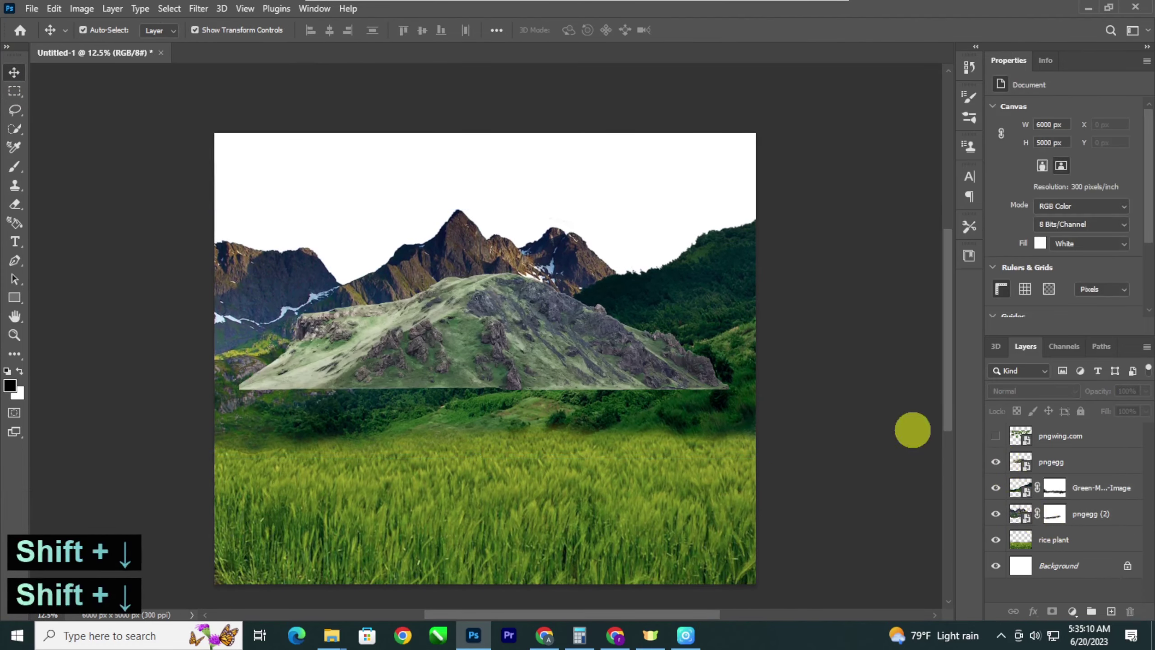
left_click_drag(546, 320, 553, 302)
key("ctrl+bracketleft")
Step: Resize the pngegg mountain to about 4822 by 1576 px and position it at X 1097, Y 1488 px behind the green slope
left_click_drag(485, 318, 473, 364)
left_click_drag(242, 296, 207, 205)
left_click_drag(340, 346, 445, 323)
left_click_drag(858, 326, 739, 348)
left_click_drag(510, 291, 530, 302)
key("Return")
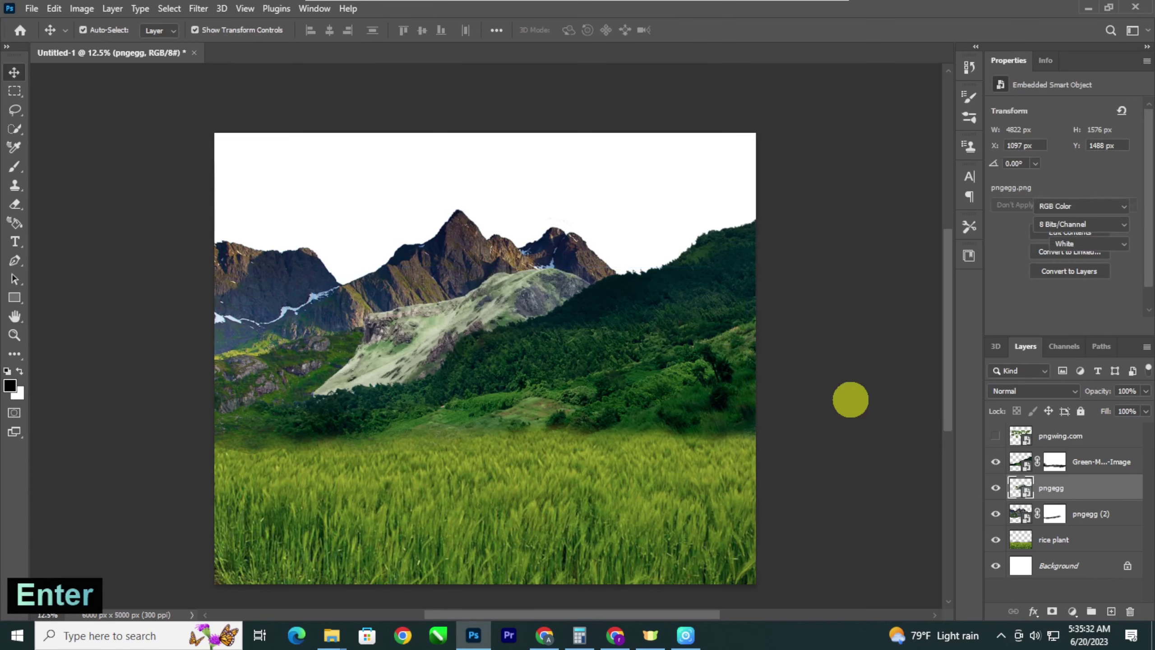
Step: Add a layer mask to the pngegg mountain and brush black at 71% opacity along its lower-left edge
key("ctrl+minus")
key("ctrl+minus")
key("ctrl+plus")
key("ctrl+plus")
key("ctrl+plus")
key("ctrl+plus")
key("ctrl+plus")
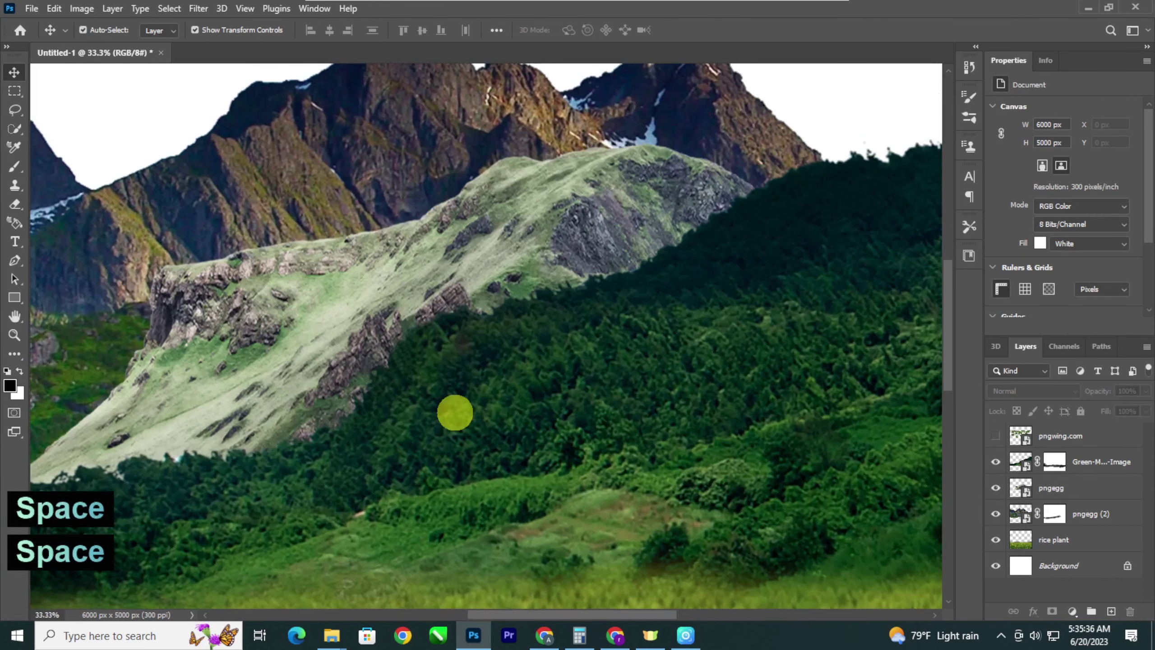
left_click_drag(454, 413, 528, 383)
left_click(492, 365)
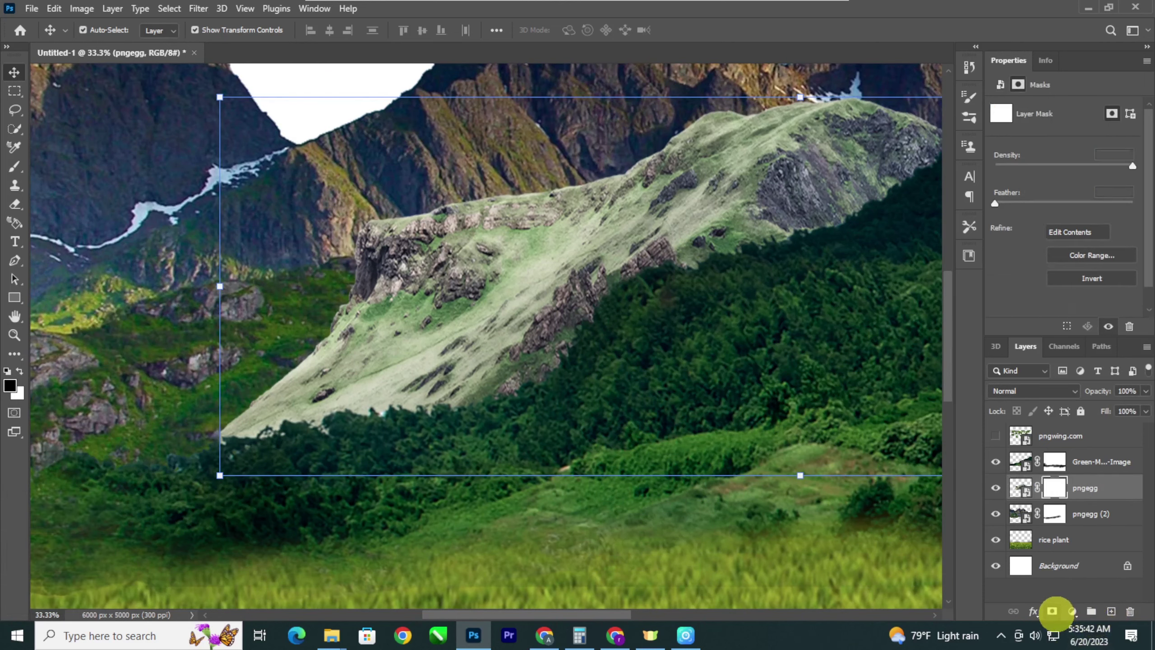
key("ctrl+plus")
left_click_drag(382, 341, 412, 336)
key("b")
left_click_drag(503, 413, 246, 504)
left_click_drag(123, 491, 114, 462)
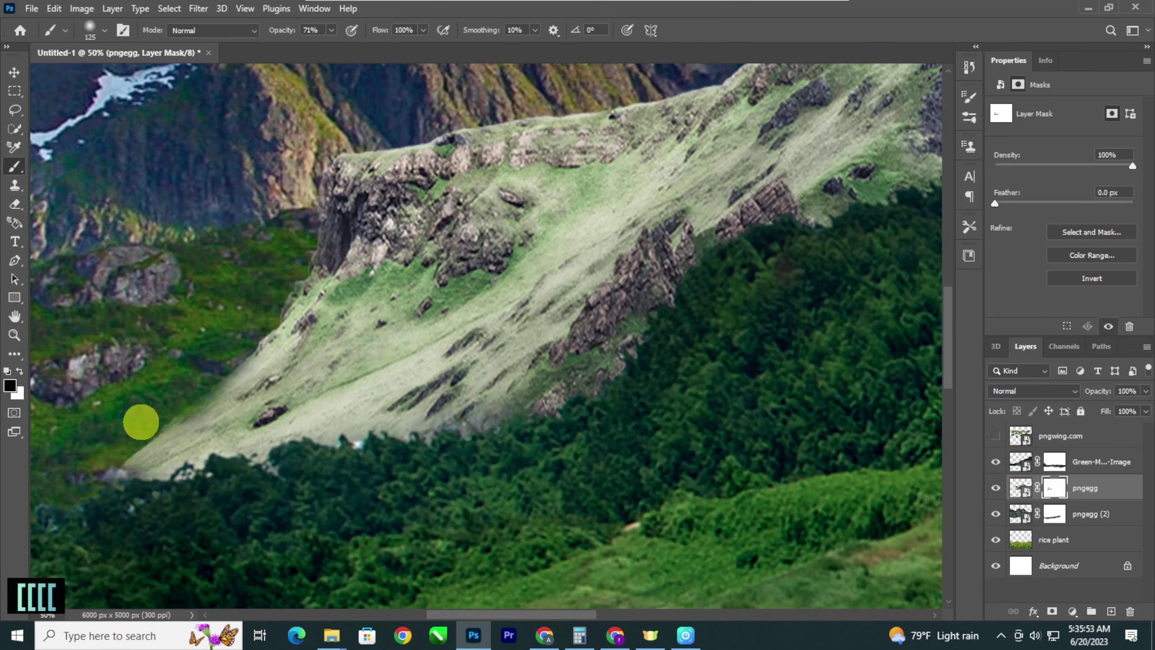
Step: Paint the pngegg mask along the mountain's upper ridge, from the left cliff to the summit, to soften the edge
left_click_drag(190, 529, 162, 586)
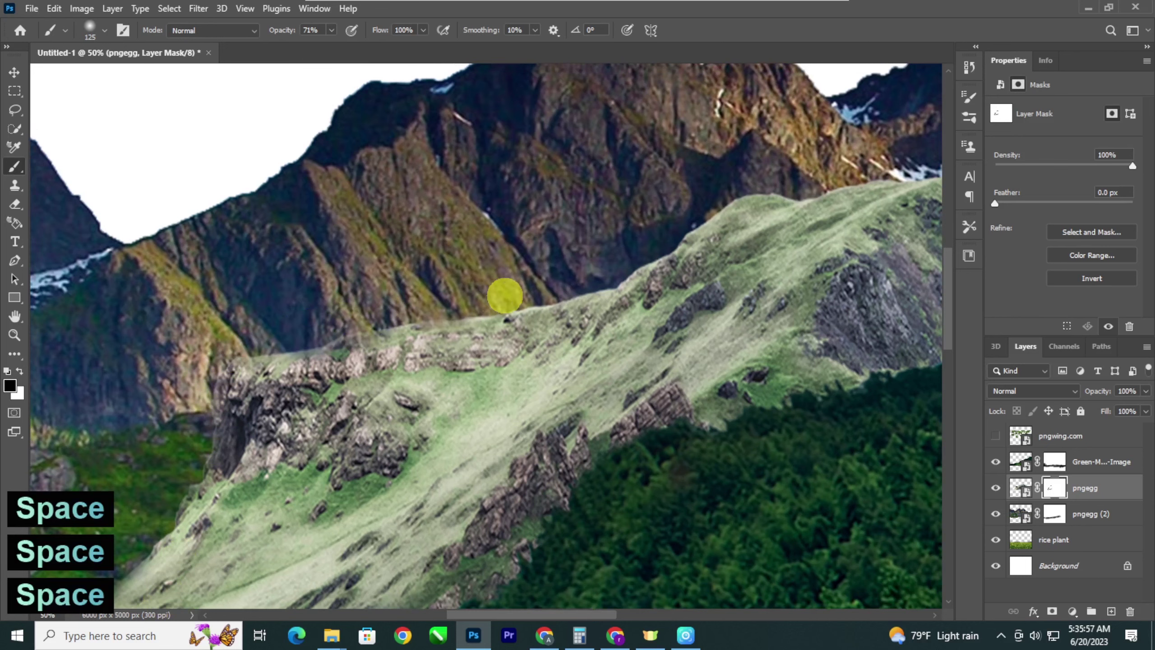
left_click_drag(553, 285, 392, 382)
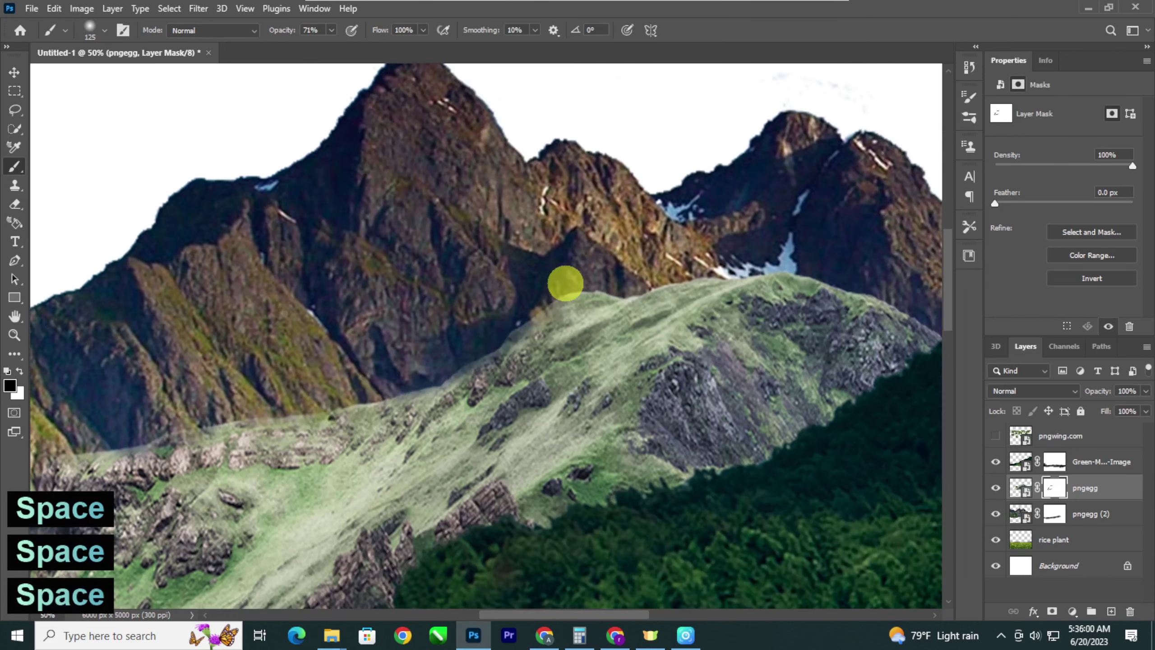
mouse_move(566, 283)
left_mouse_down()
mouse_move(482, 292)
mouse_move(528, 286)
left_mouse_up()
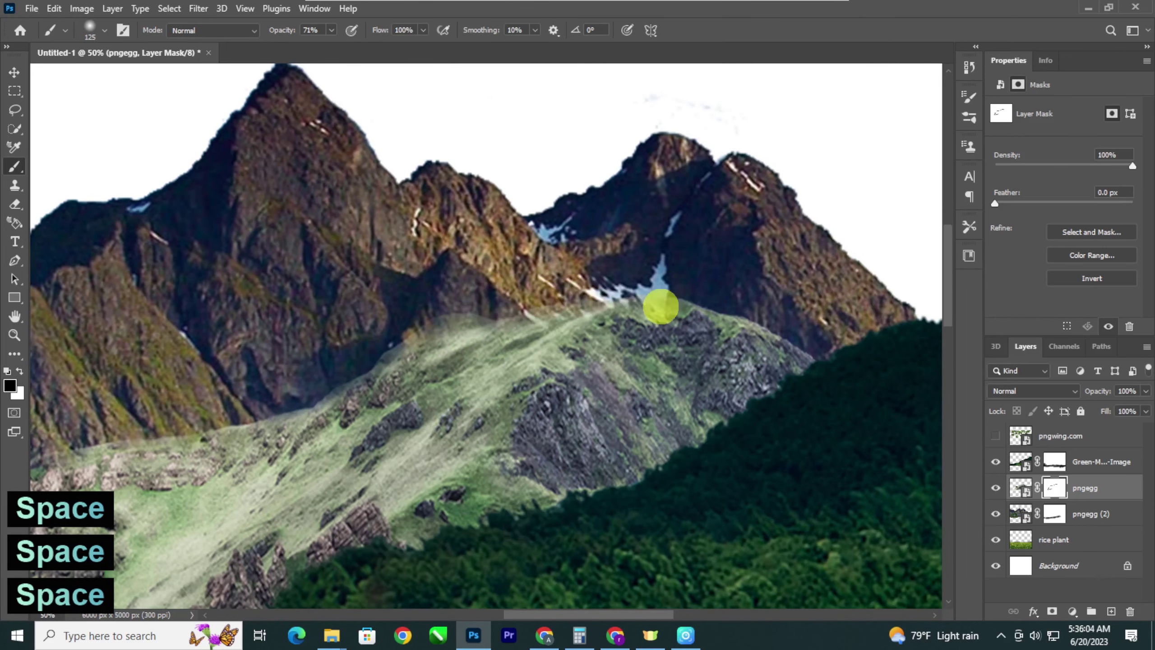
Step: Examine how the masked pngegg mountain blends with the surrounding mountains across the whole composition
key("ctrl+minus")
key("ctrl+minus")
key("ctrl+minus")
key("ctrl+minus")
key("ctrl+minus")
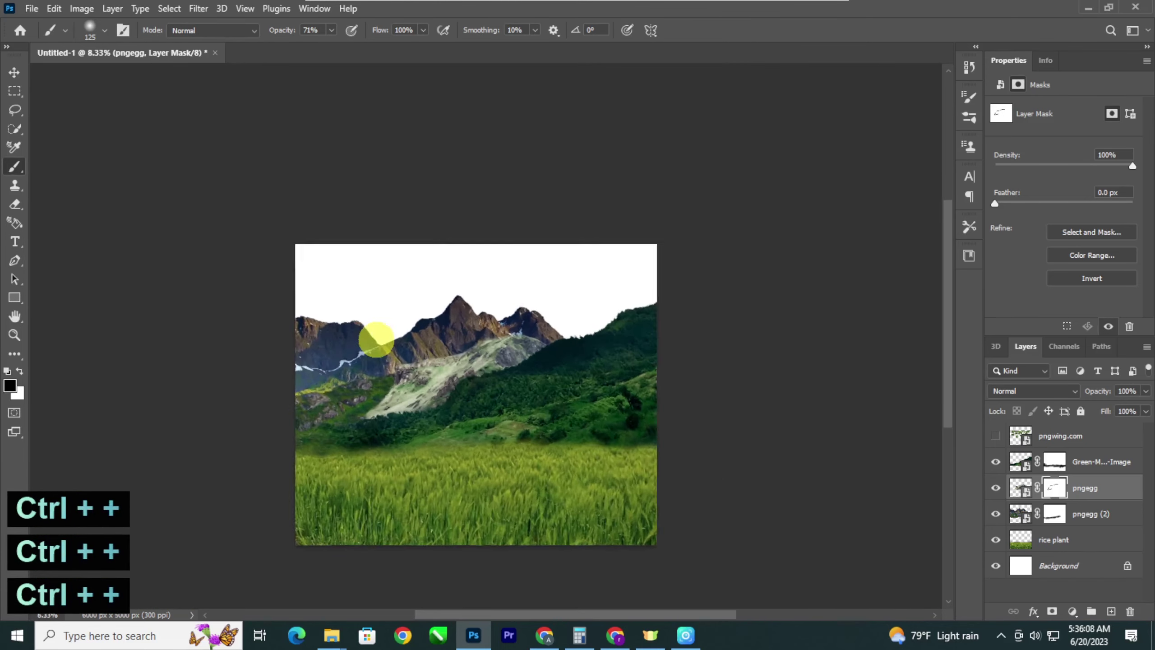
key("ctrl+plus")
key("ctrl+plus")
left_click(15, 72)
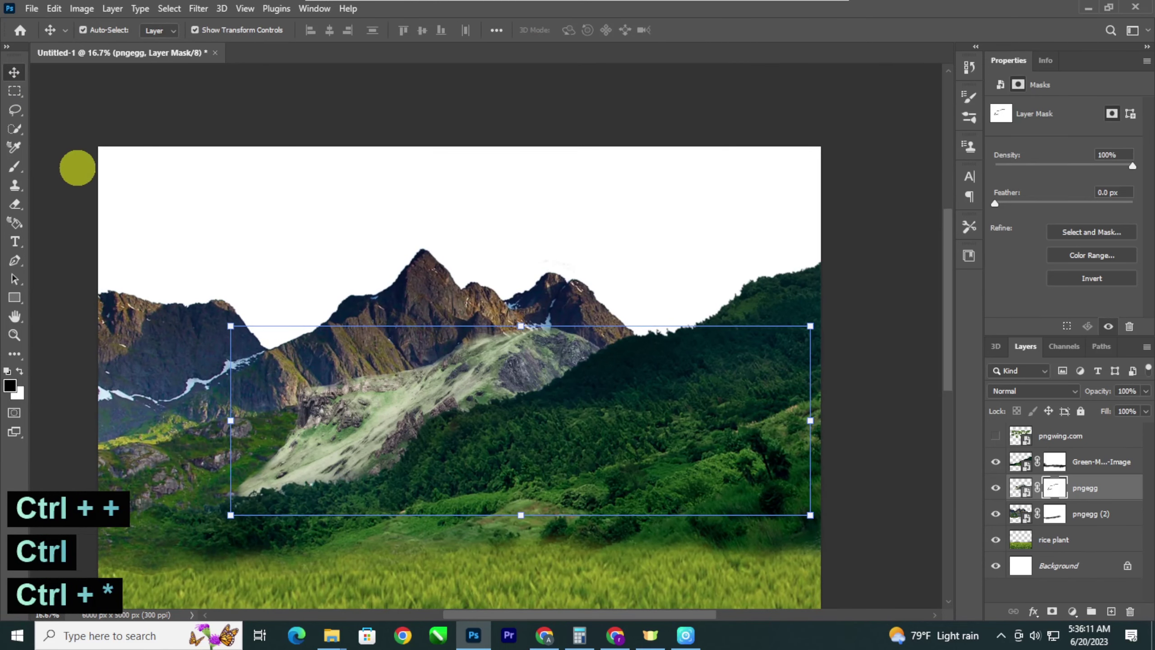
left_click(91, 265)
key("ctrl+minus")
key("ctrl+minus")
key("ctrl+minus")
key("ctrl+minus")
key("ctrl+plus")
key("ctrl+plus")
key("ctrl+plus")
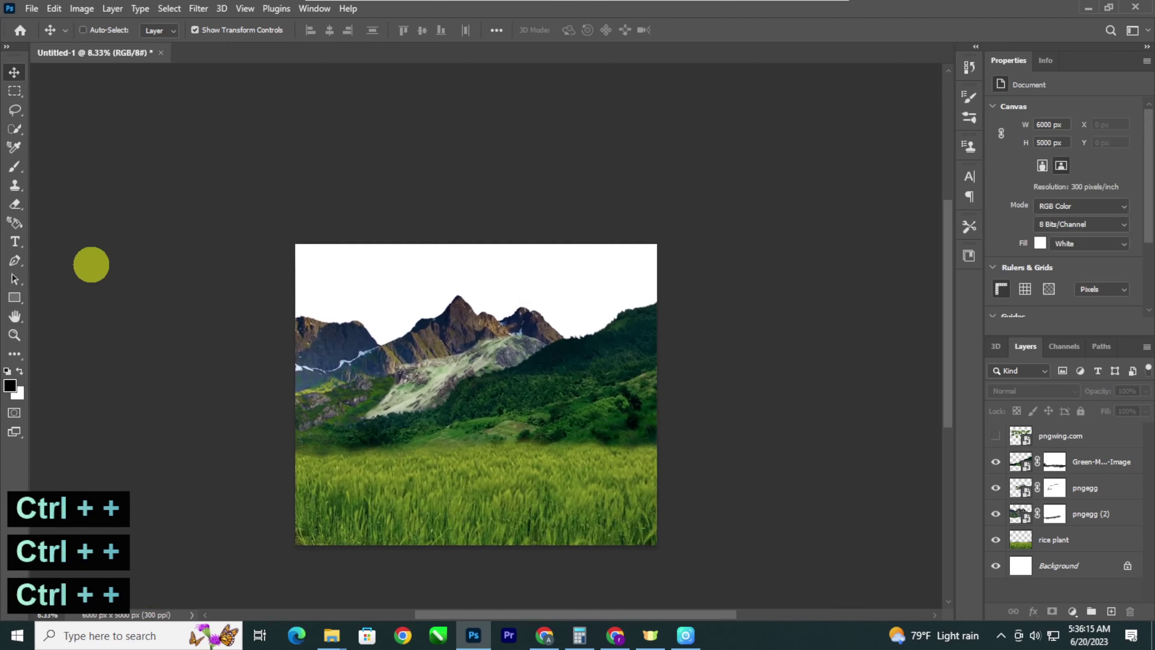
key("ctrl+plus")
key("space")
left_click_drag(278, 429, 276, 407)
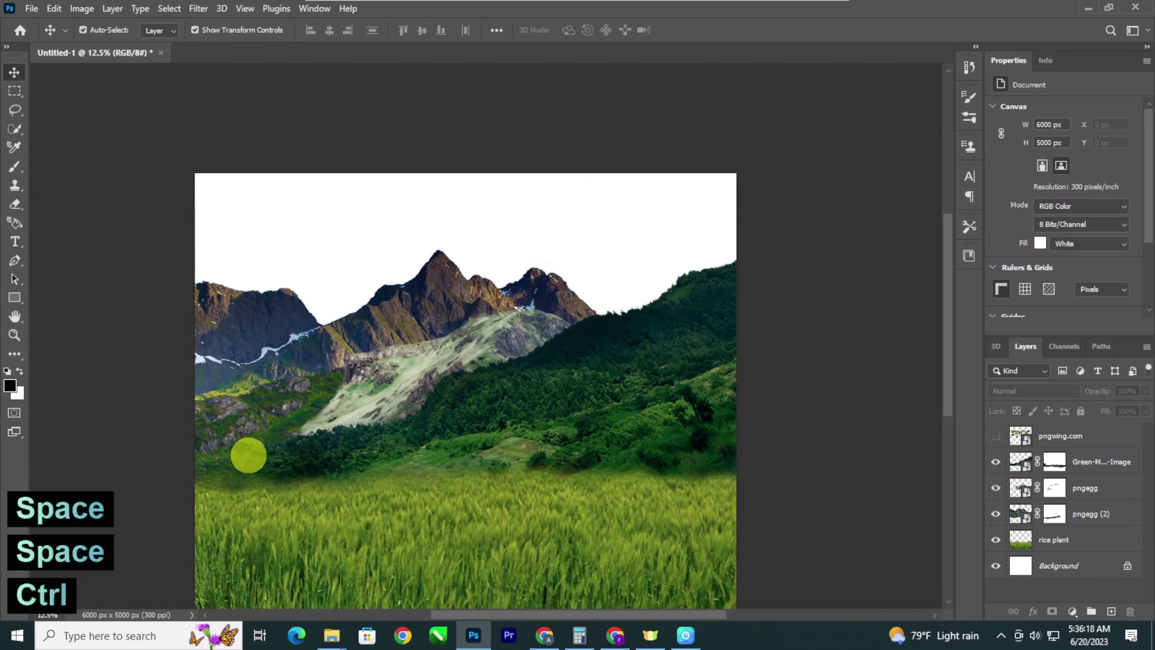
key("ctrl+minus")
key("ctrl+plus")
key("ctrl+plus")
key("space")
key("space")
key("space")
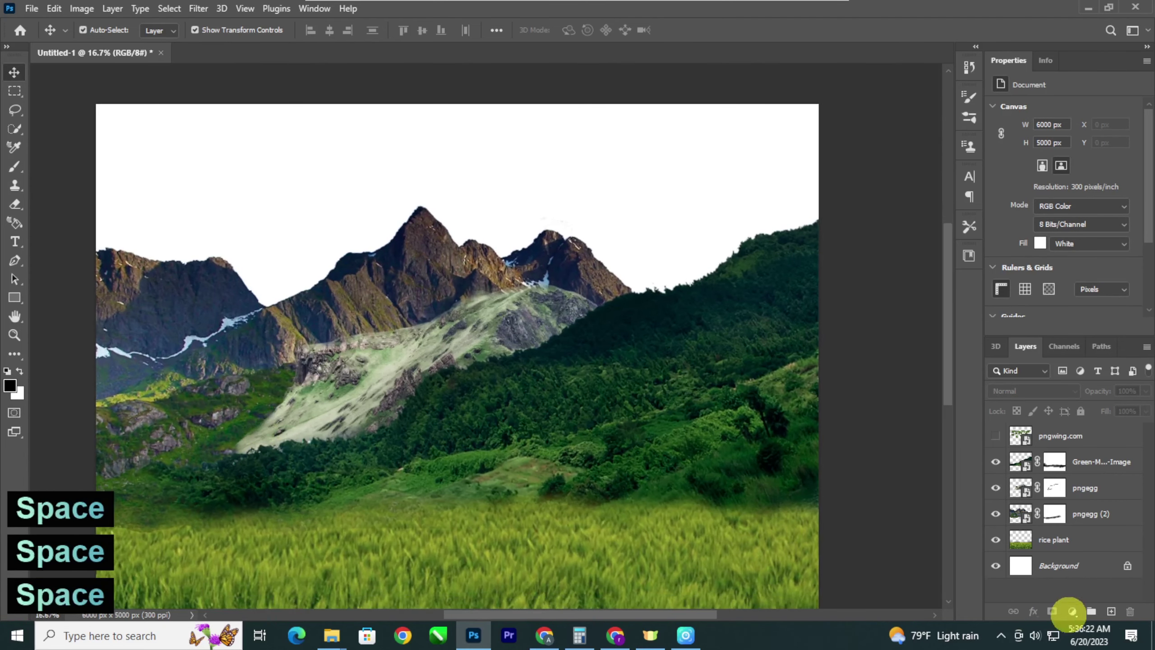
Step: Create a new layer above all others and prepare a soft white brush of 1000 px
left_click(1111, 611)
key("b")
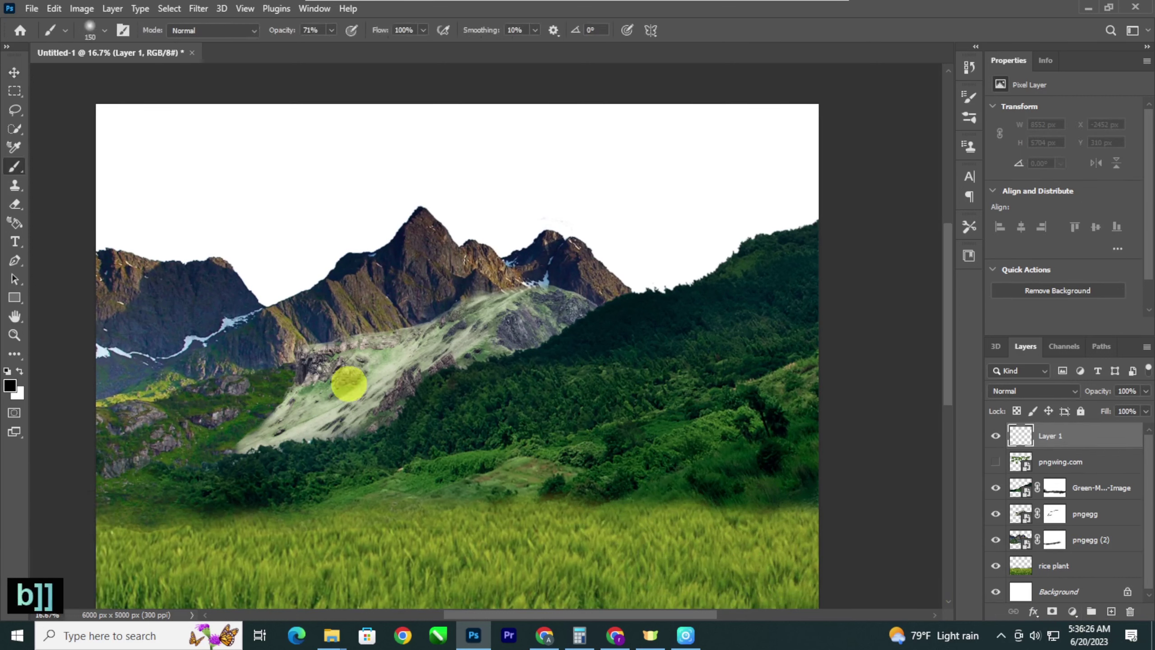
key("bracketright")
key("bracketright")
key("bracketright")
key("bracketright")
key("bracketright")
key("bracketright")
key("bracketright")
key("bracketright")
key("bracketright")
key("bracketright")
key("bracketright")
key("bracketright")
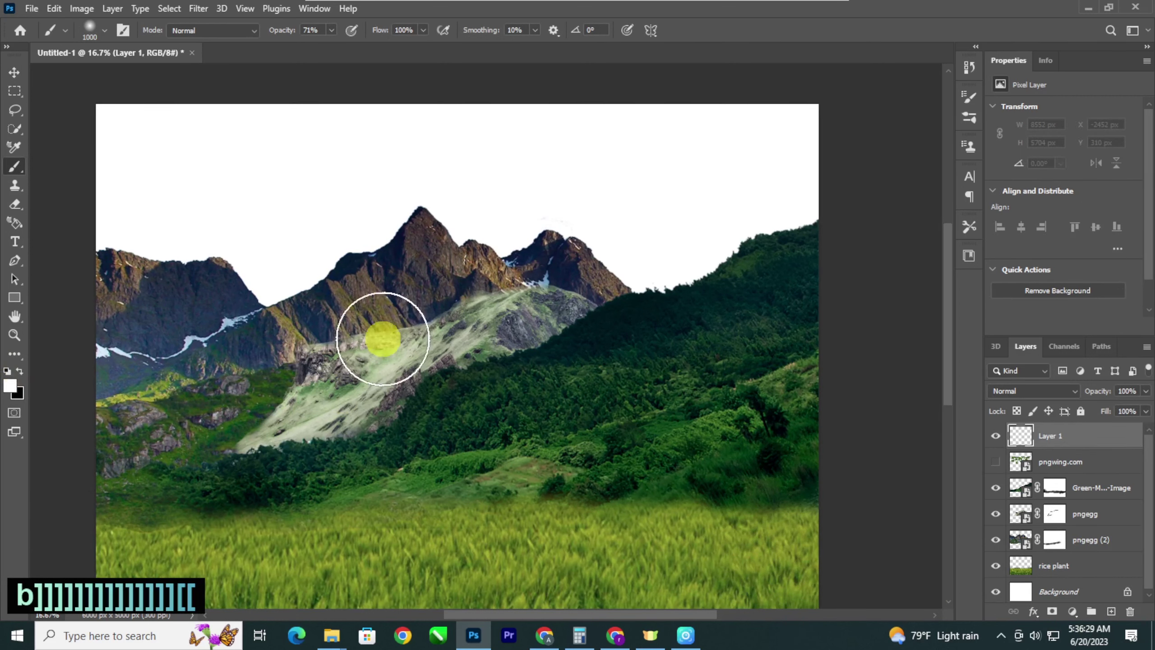
Step: Paint soft white haze on the new layer over the pale mountain and the peaks behind it, undoing the stray lower dab
left_click(383, 338)
left_click(429, 297)
left_click(558, 319)
left_click(633, 276)
left_click(395, 415)
key("ctrl+z")
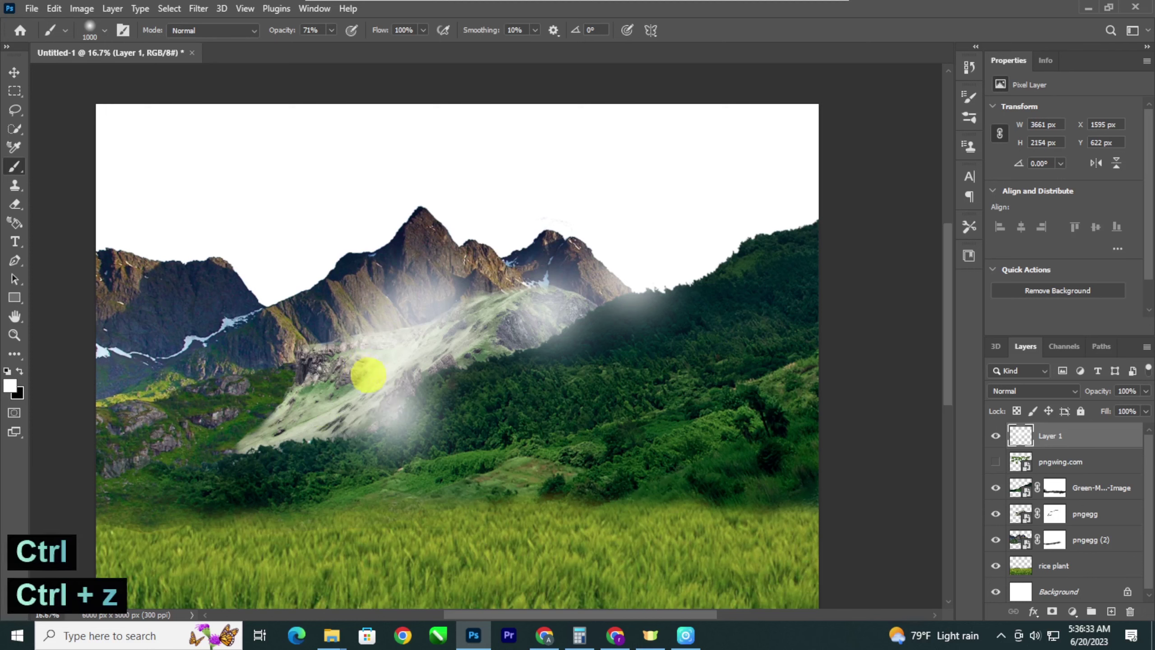
left_click(541, 266)
left_click_drag(583, 305, 273, 380)
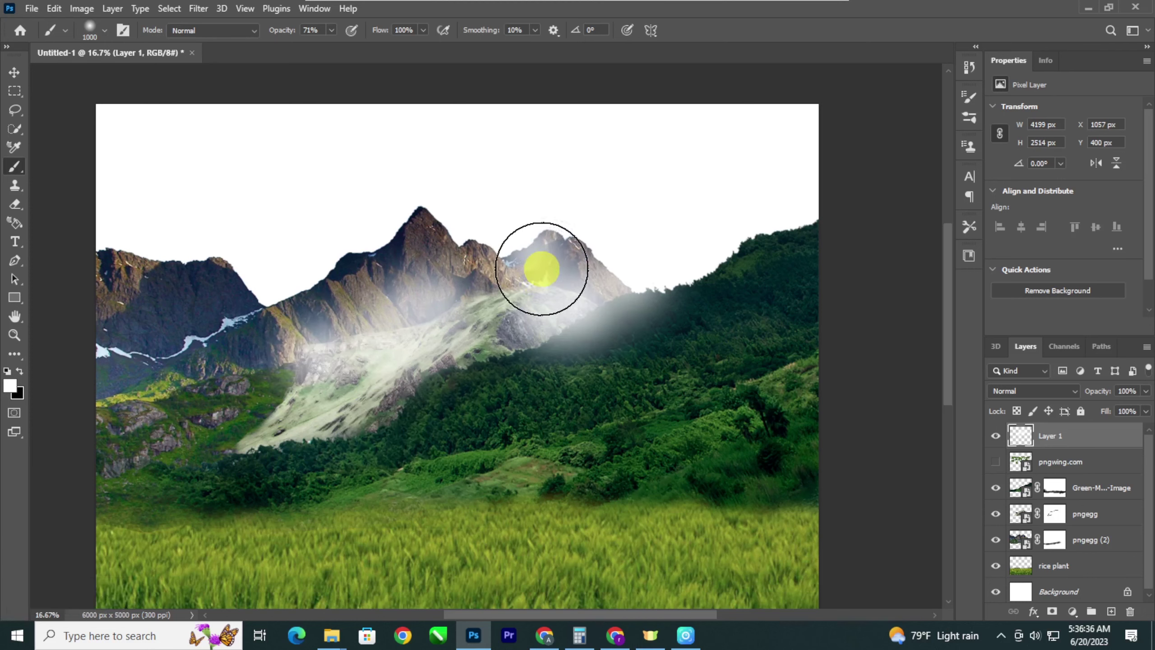
left_click(14, 73)
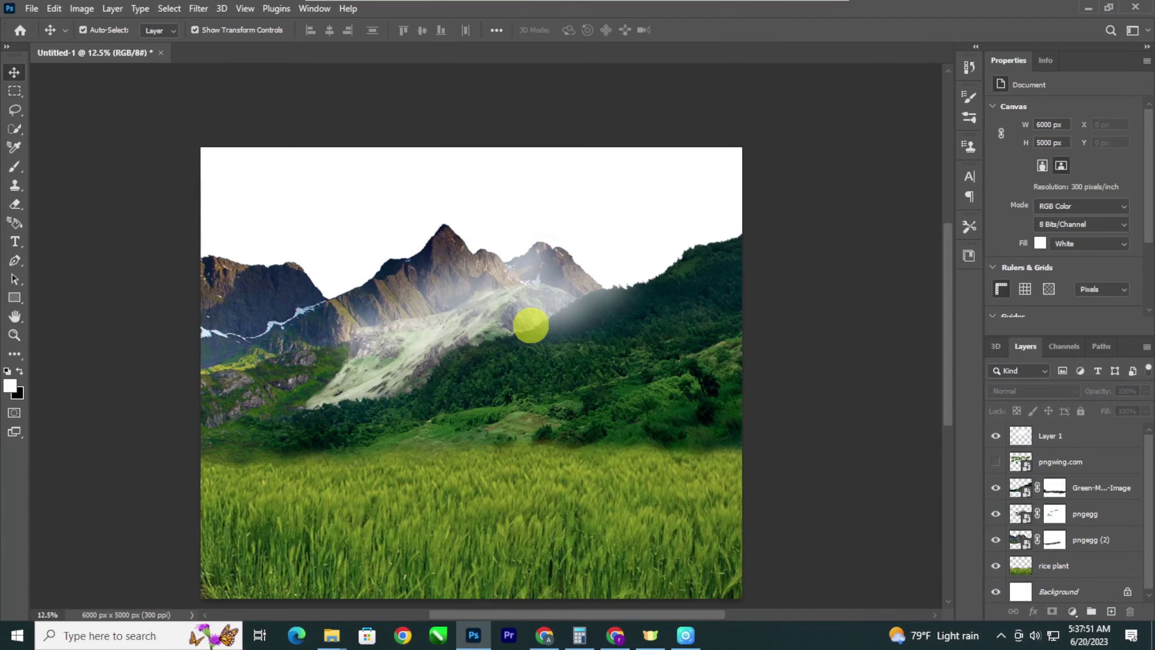
Step: Place the white-cloud-blue-sky image from the nepal airline folder into the Photoshop composition
key("super+d")
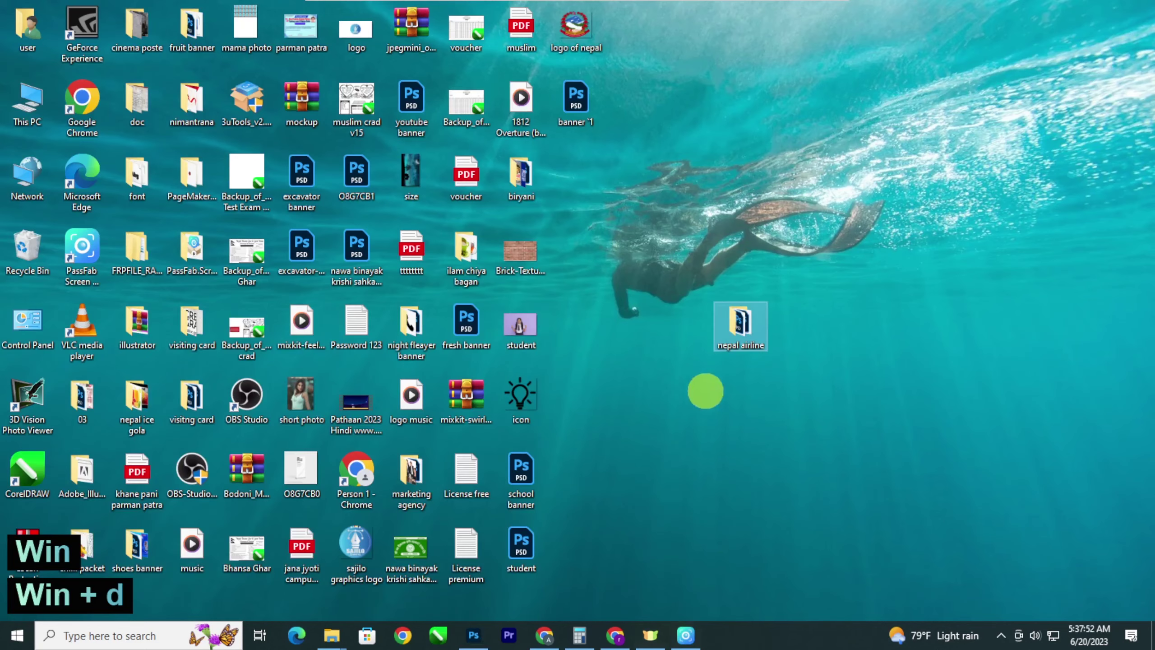
mouse_move(332, 635)
left_click(206, 571)
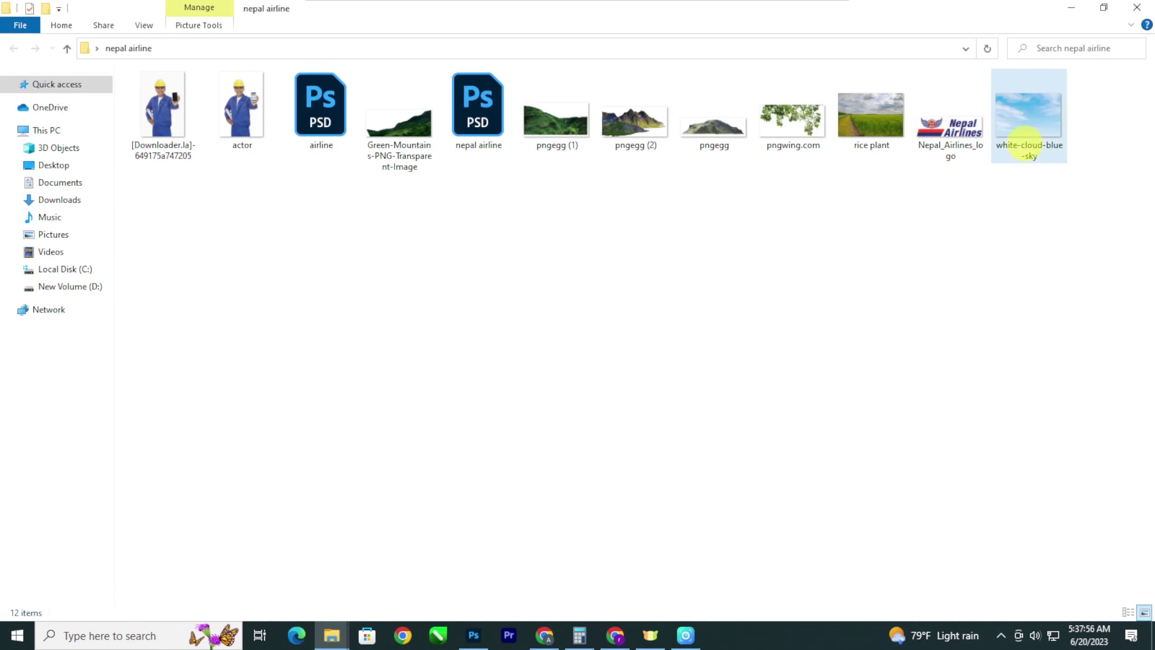
left_click_drag(1028, 115, 464, 405)
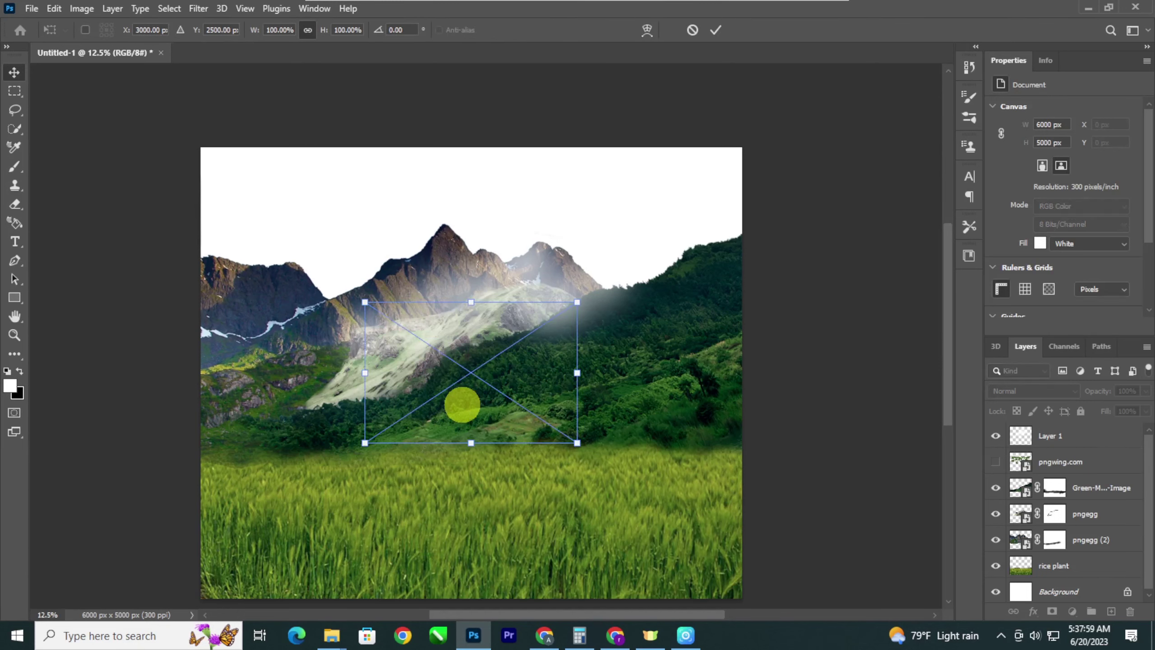
key("Return")
Step: Scale the sky image to 266.62% and move it up to Y 951.50 px so it covers the canvas's upper area
key("ctrl+t")
left_click_drag(578, 302, 754, 183)
left_click_drag(624, 327, 624, 206)
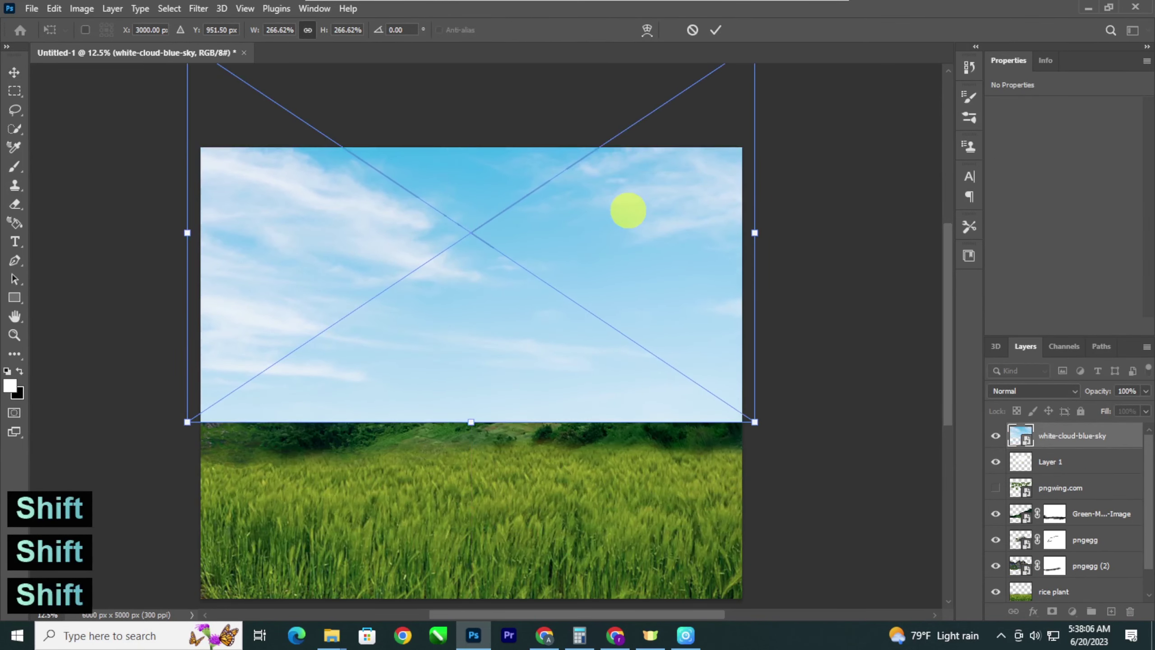
key("Return")
Step: Send the sky layer behind all the mountain layers, directly above the rice plant layer, and deselect it
key("ctrl+bracketleft")
key("ctrl+bracketleft")
key("ctrl+bracketleft")
key("ctrl+bracketleft")
key("ctrl+bracketleft")
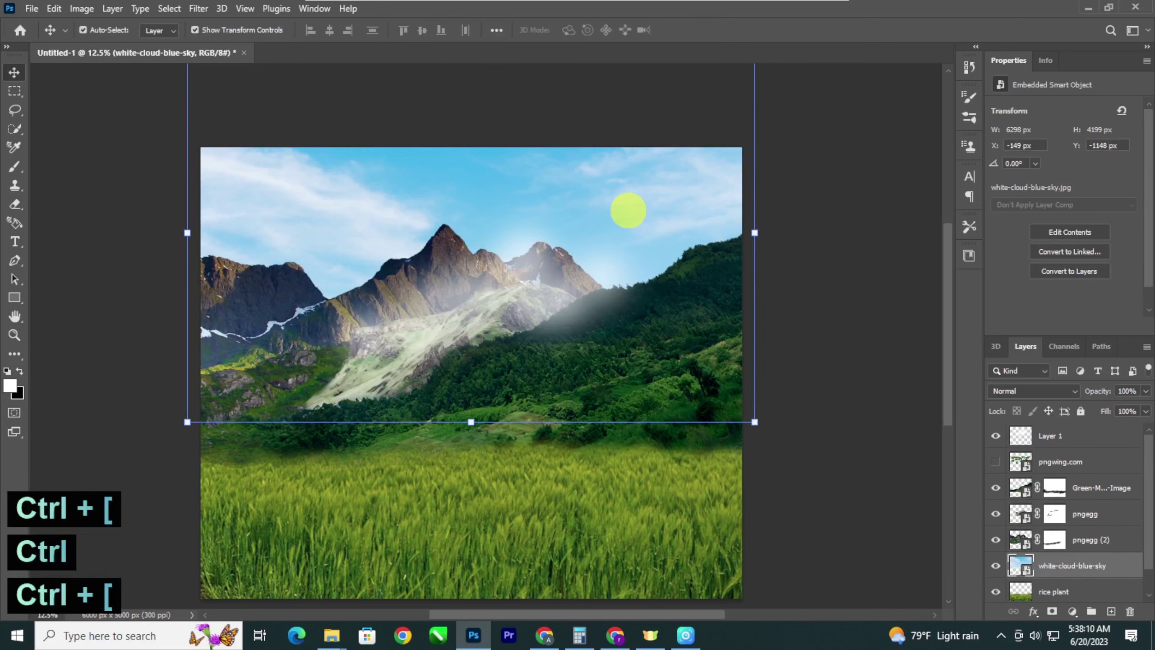
left_click(799, 333, "ctrl")
Step: Examine the whole composition with the sky behind the mountains
key("ctrl+minus")
key("ctrl+minus")
key("ctrl+minus")
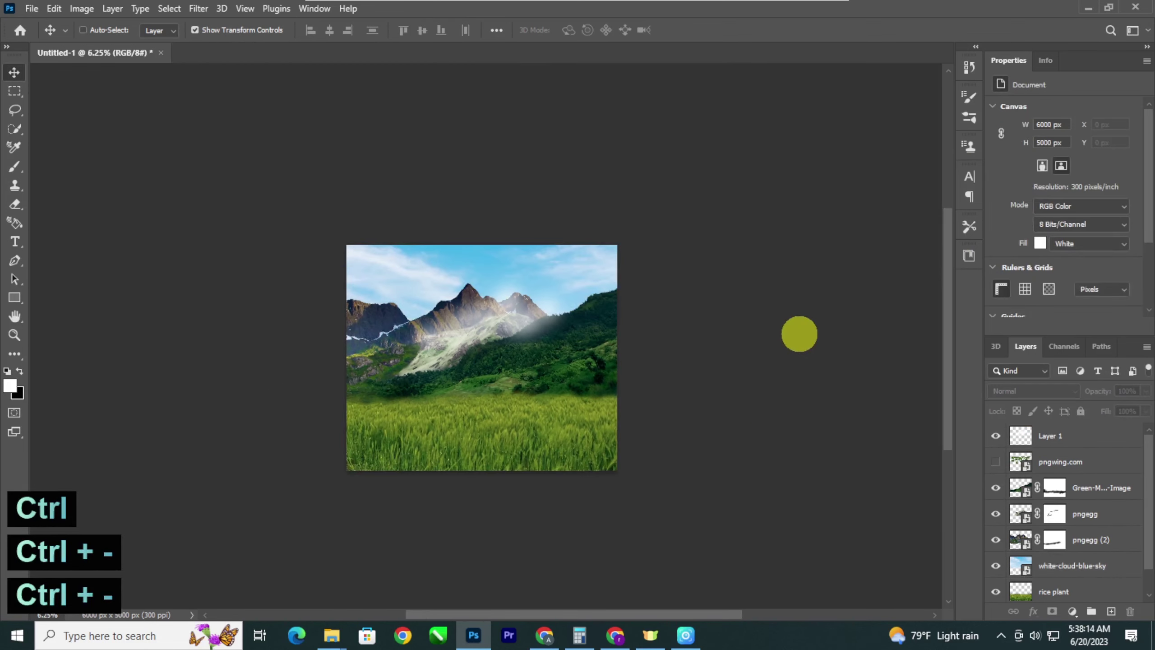
key("ctrl+plus")
key("ctrl+plus")
key("ctrl+plus")
key("ctrl+minus")
key("ctrl+plus")
left_click_drag(678, 394, 690, 369)
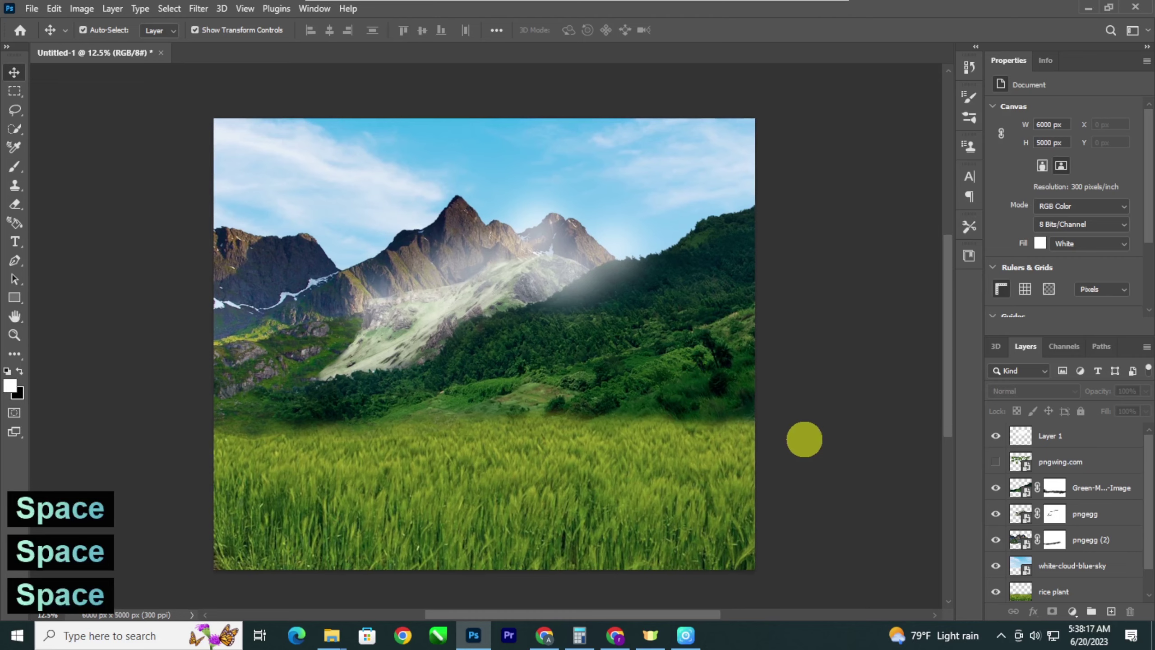
Step: Place the actor, pngwing.com and Nepal_Airlines_logo images from the nepal airline folder into the Photoshop composition
key("super+d")
double_click(742, 324)
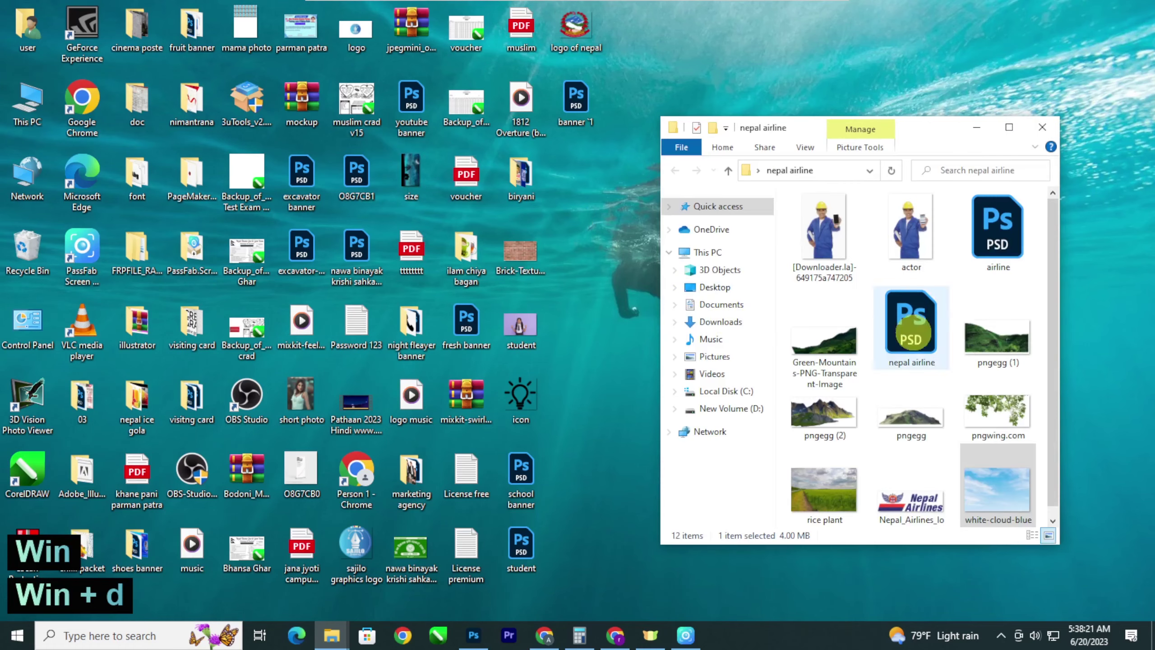
left_click(908, 237)
left_click(1009, 127)
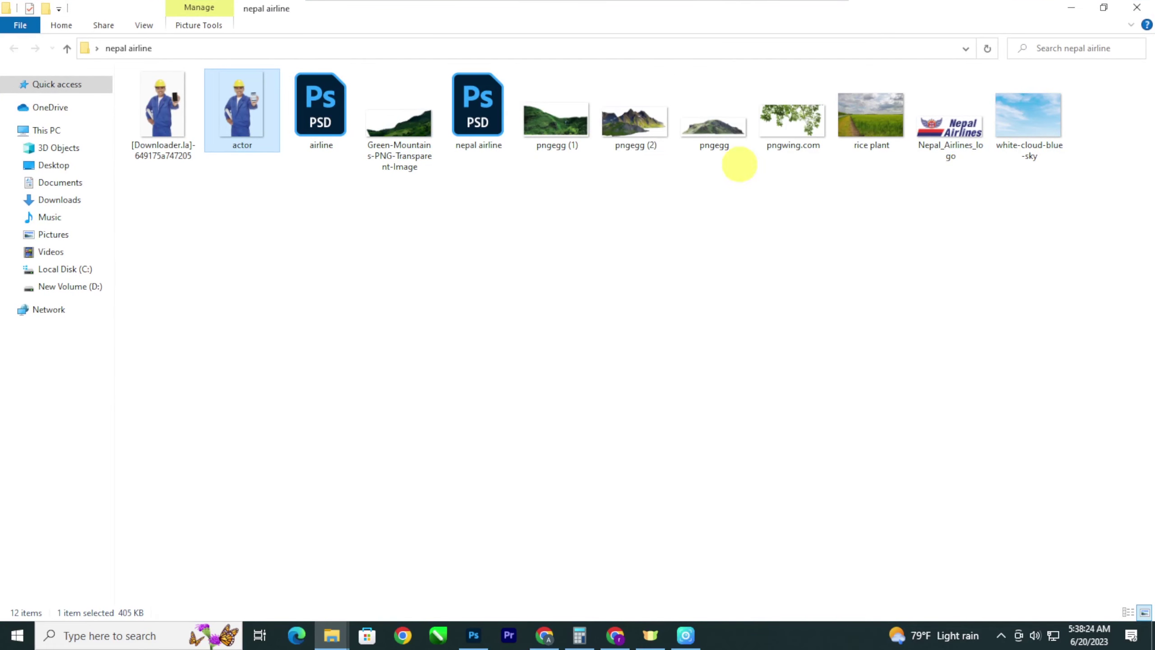
left_click(807, 119, "ctrl")
left_click(948, 127, "ctrl")
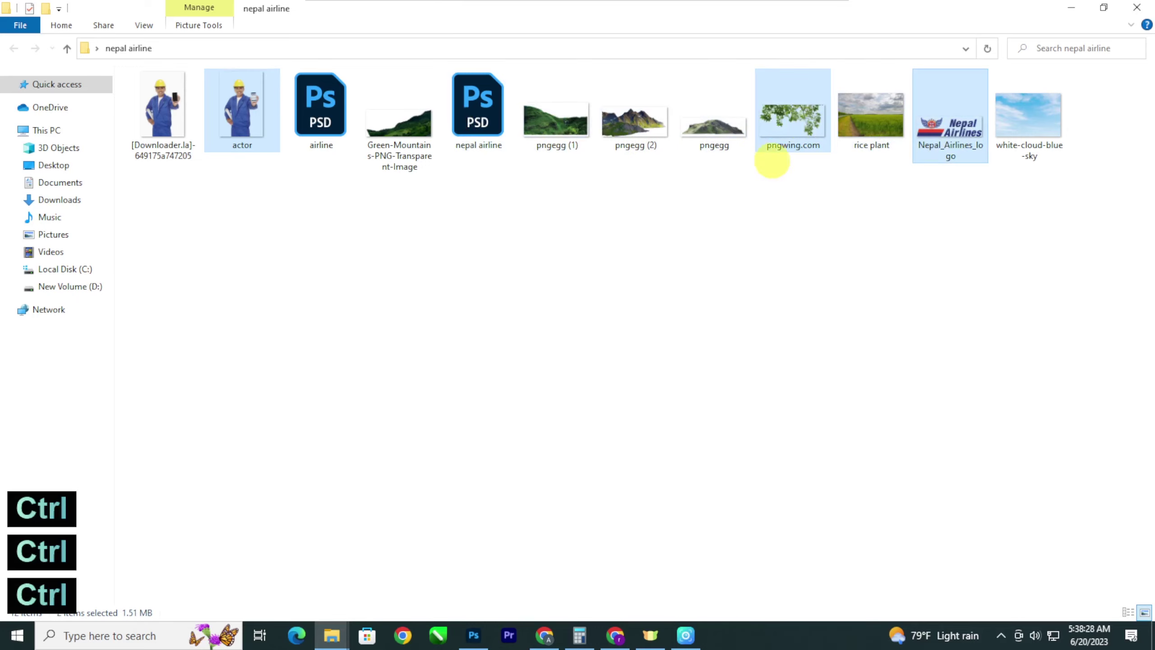
left_click_drag(271, 136, 500, 422)
key("Return")
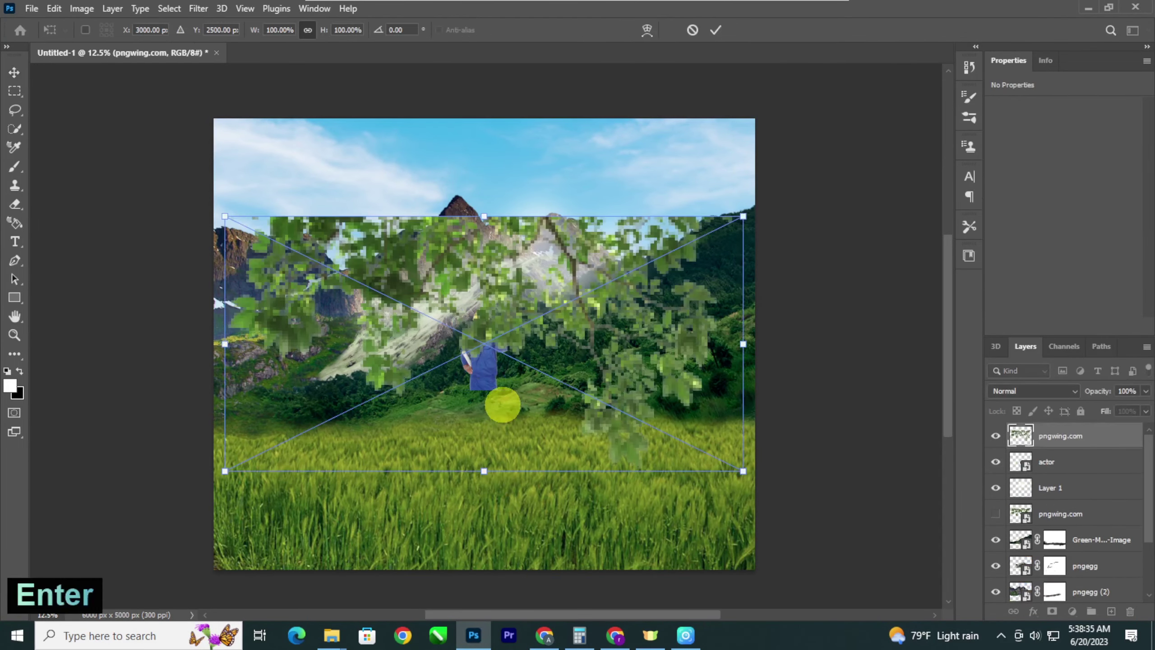
key("Return")
key("Return")
Step: Delete the newly placed duplicate pngwing.com layer and hide the Nepal_Airlines_logo layer
left_click(1045, 461)
key("Delete")
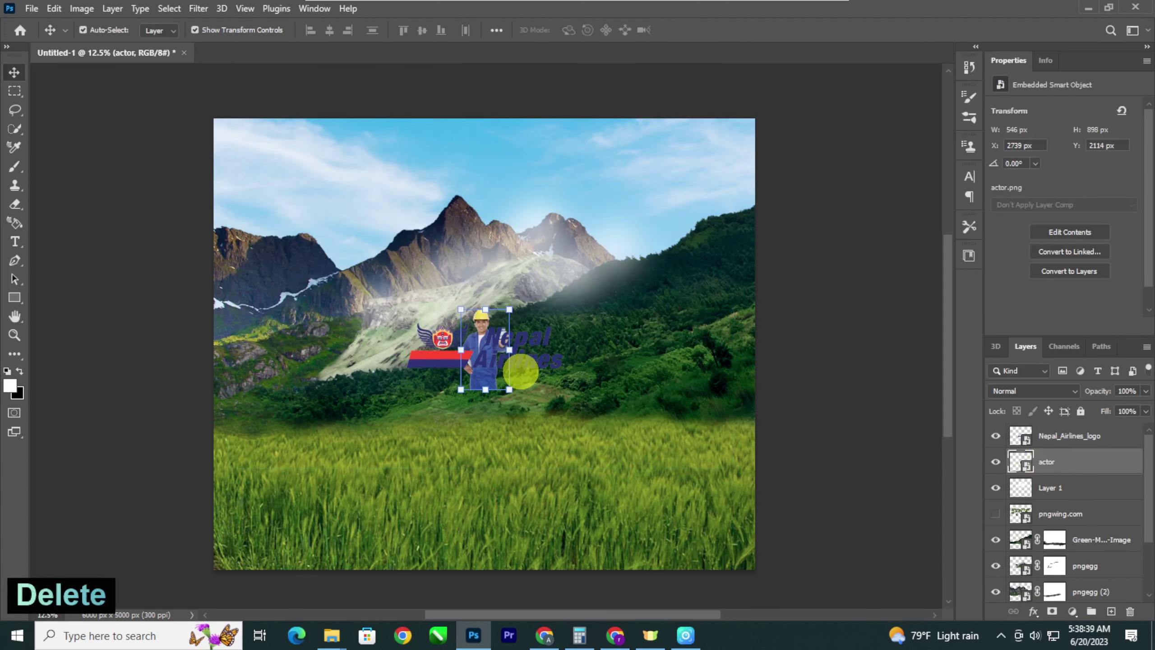
key("Return")
left_click(538, 364)
left_click(995, 435)
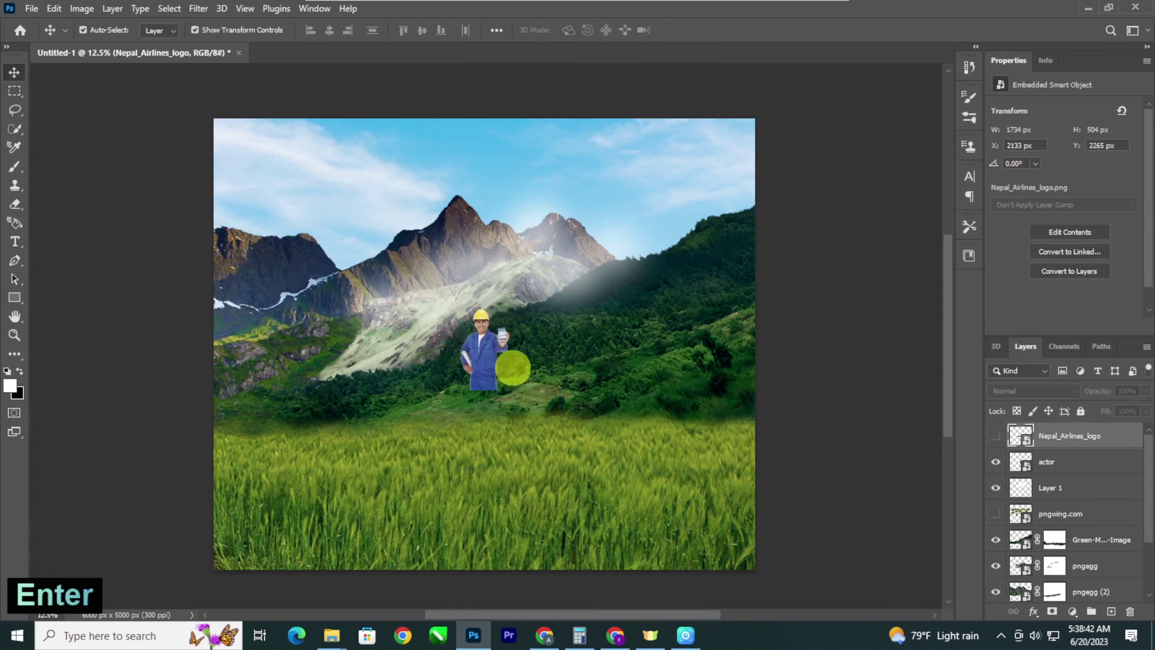
Step: Scale the actor to about 315% and place him on the side of the field beneath the dark green hill
left_click_drag(513, 393, 637, 511)
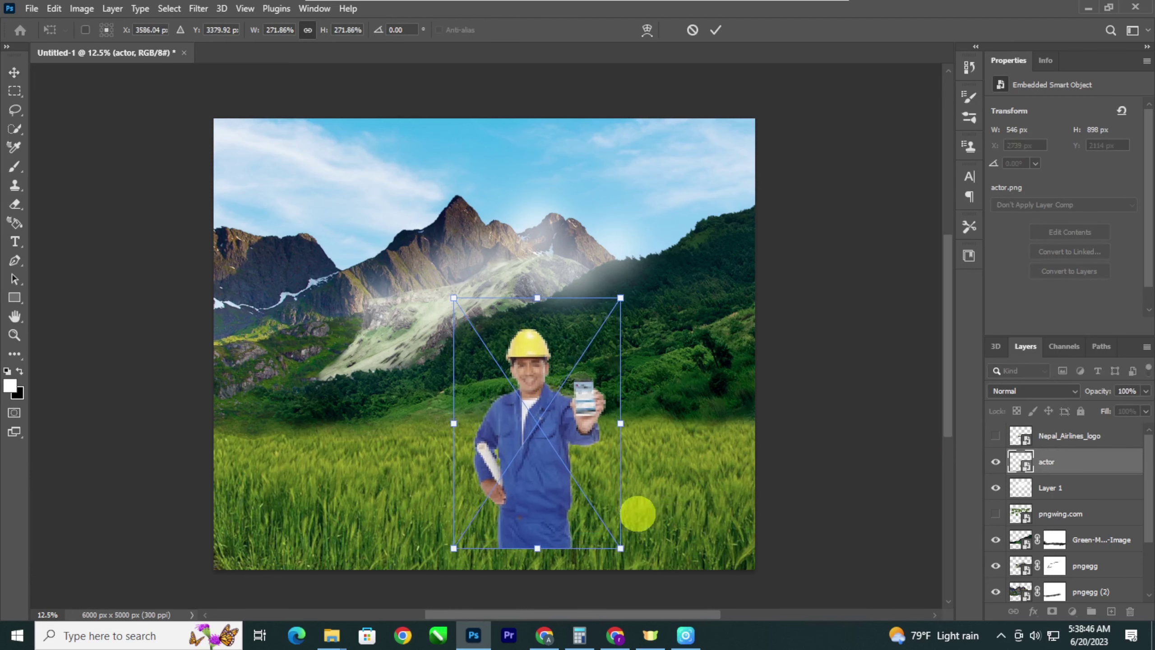
left_click_drag(700, 206, 705, 204)
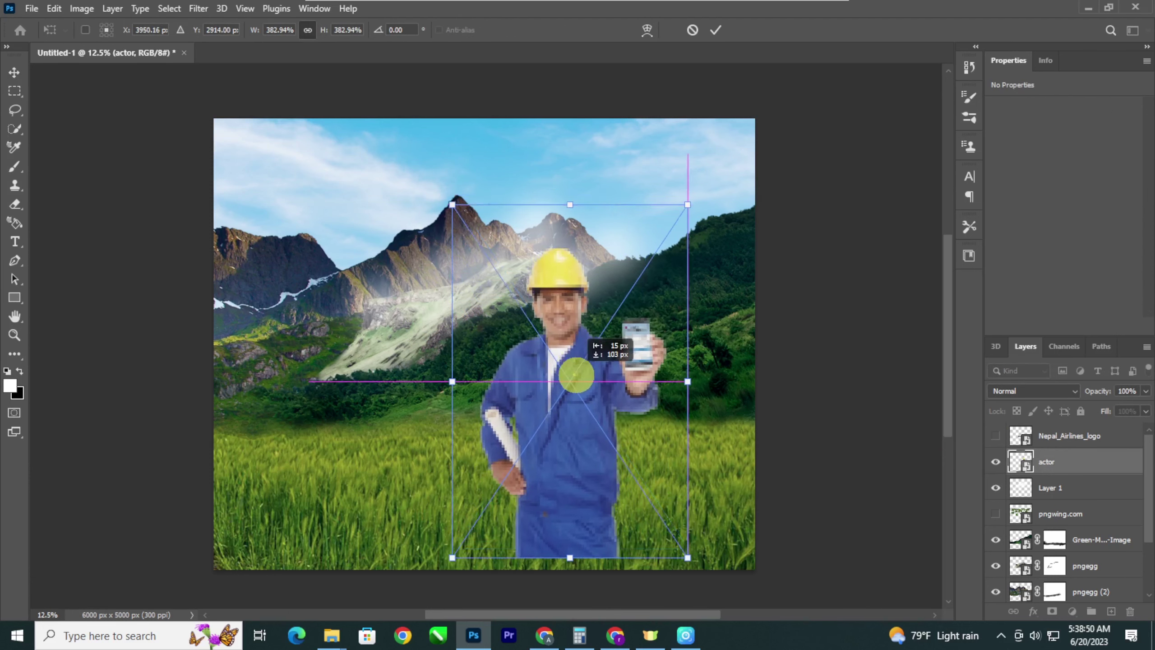
left_click_drag(573, 376, 666, 375)
left_click_drag(548, 205, 589, 267)
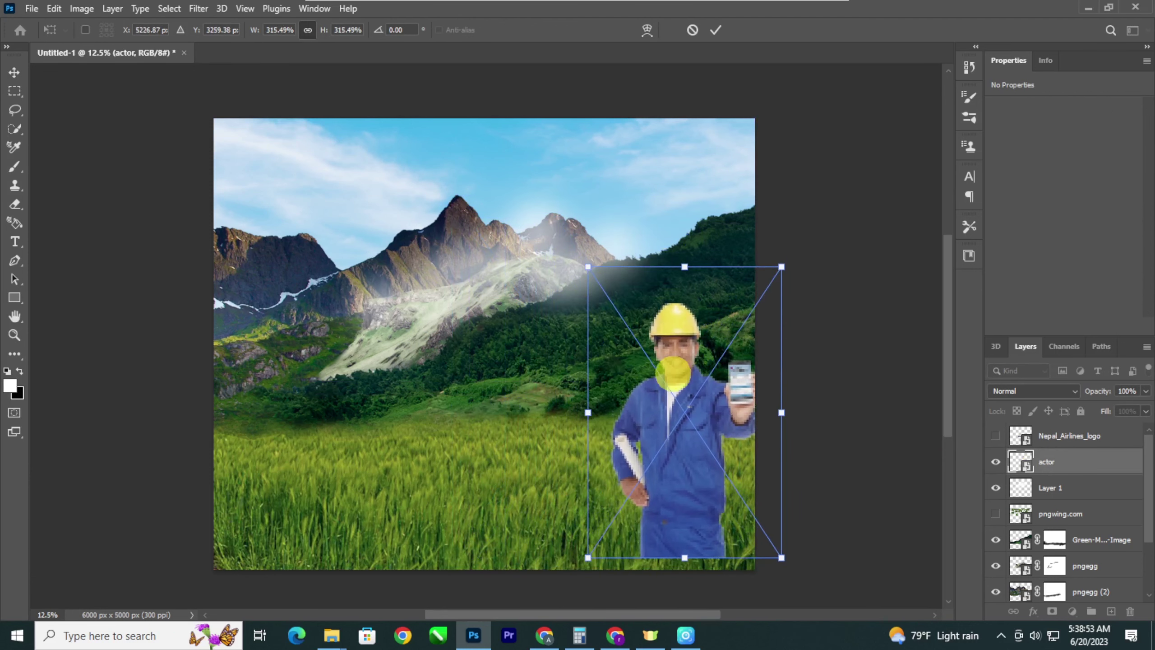
left_click_drag(676, 372, 642, 377)
key("Return")
Step: Fine-tune the actor's vertical position in the rice field, moving him straight up or down without shifting him sideways
left_click(818, 413)
key("ctrl+minus")
key("ctrl+plus")
key("ctrl+plus")
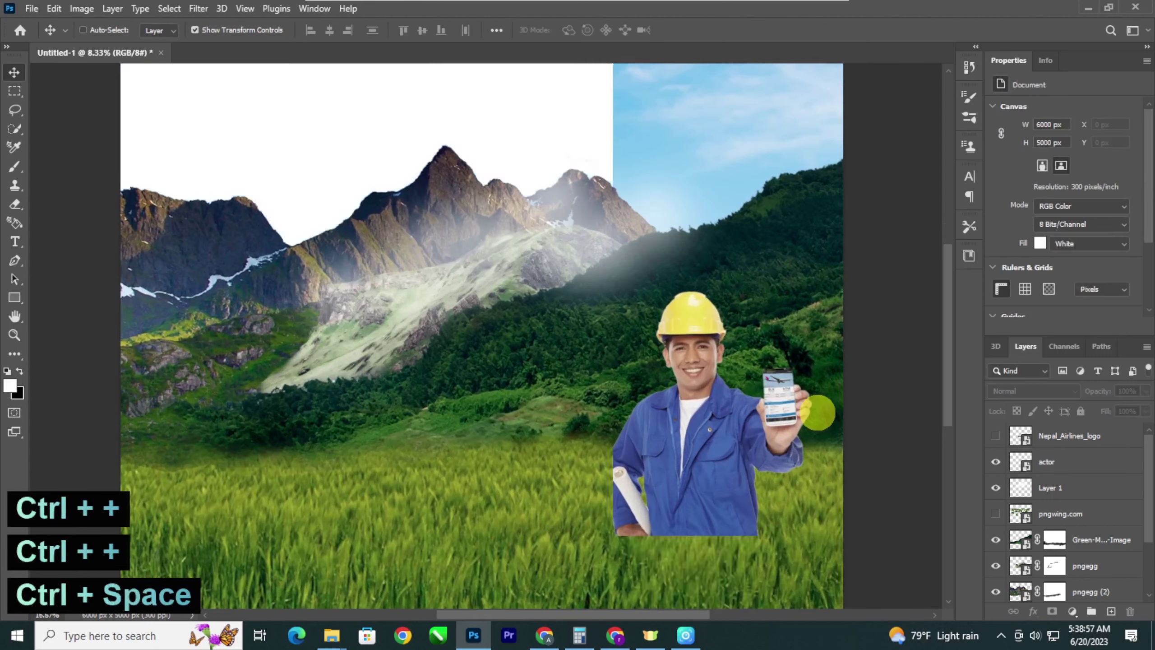
left_click_drag(820, 408, 588, 407)
key("ctrl+minus")
left_click(588, 407)
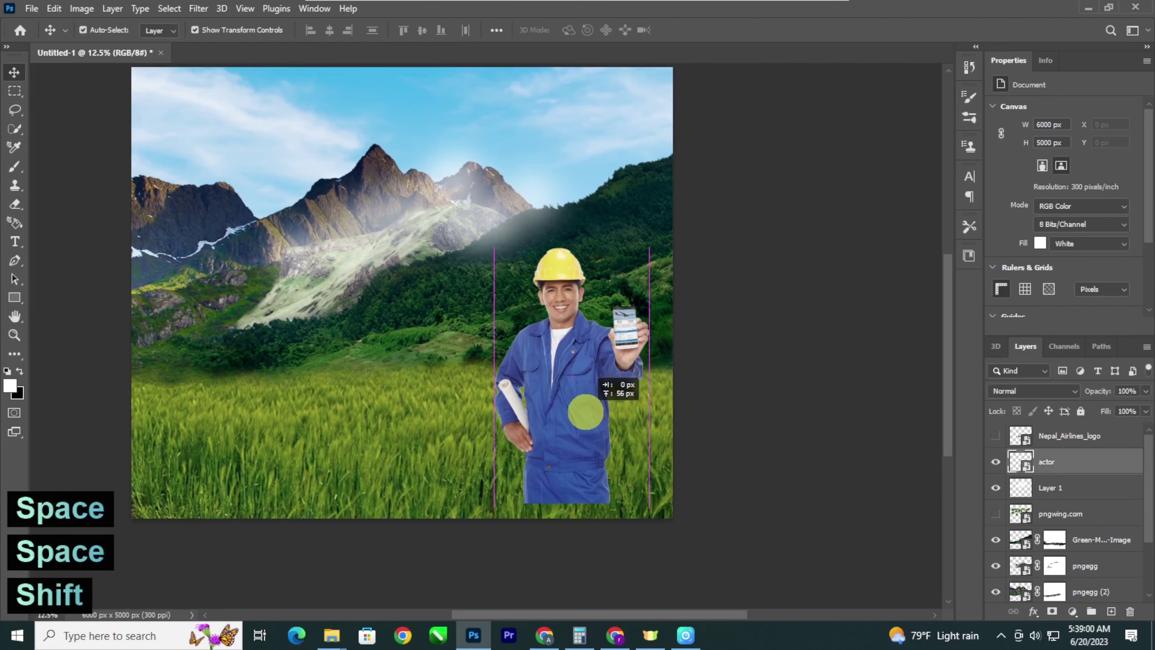
left_click(831, 498)
left_click(561, 412)
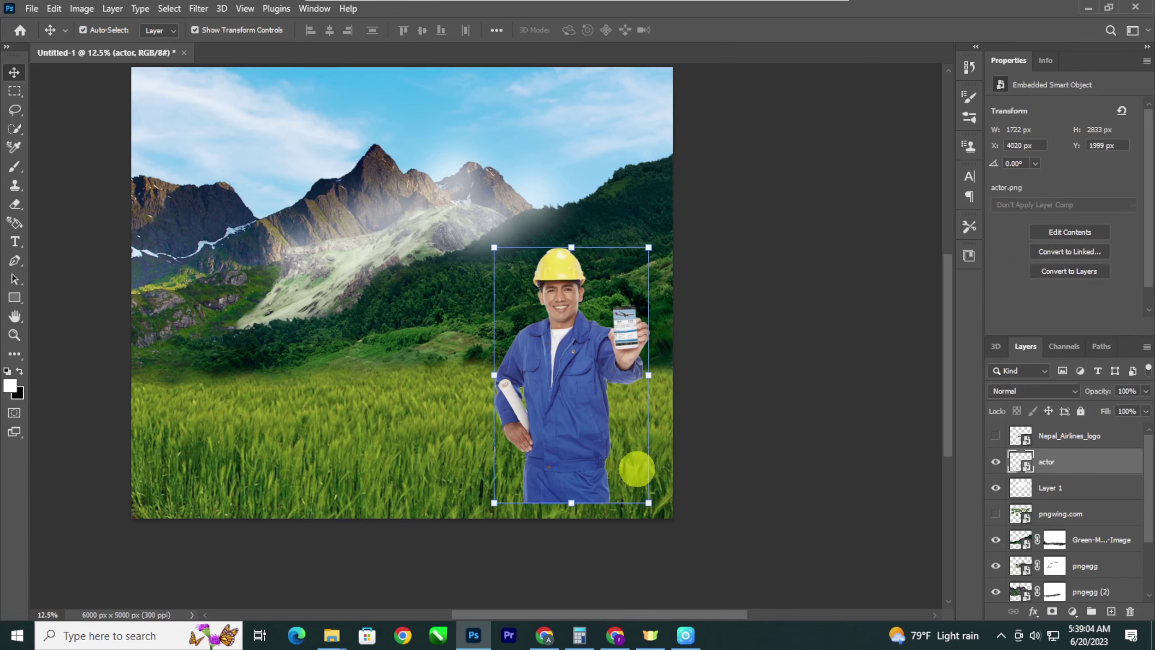
Step: Add a layer mask to the actor and fade the cut edge of his trousers into the grass with a 250 px black brush at 71% opacity
key("ctrl+plus")
left_click_drag(637, 470, 594, 437)
left_click(1052, 611)
key("ctrl+plus")
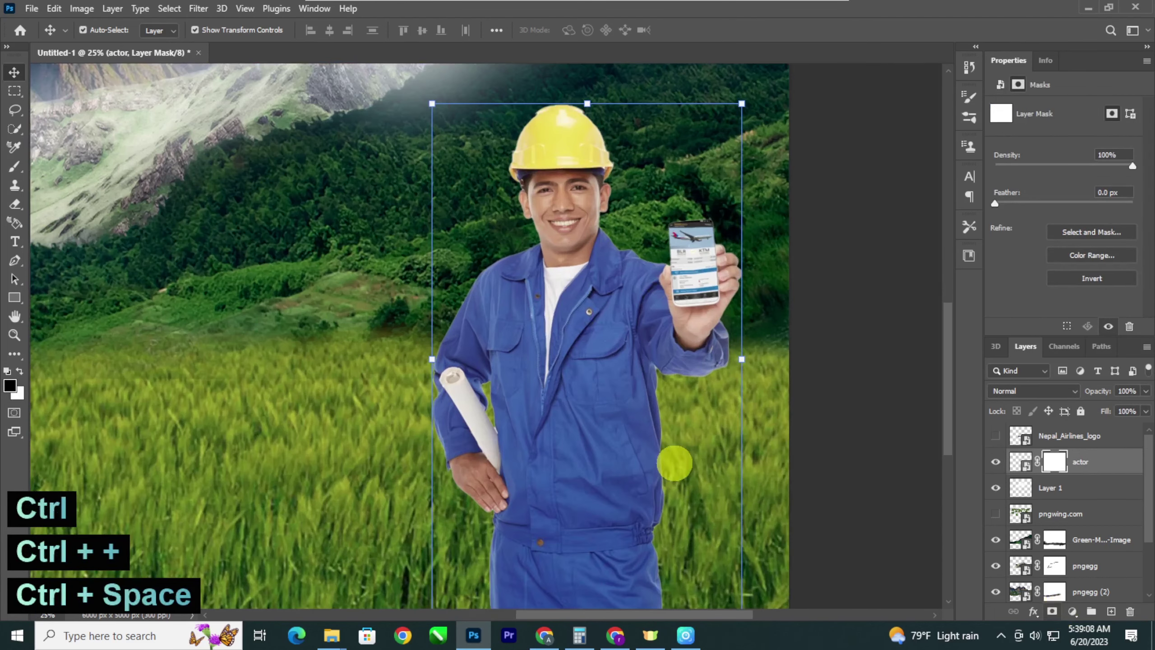
left_click_drag(671, 459, 642, 402)
key("b")
key("bracketleft")
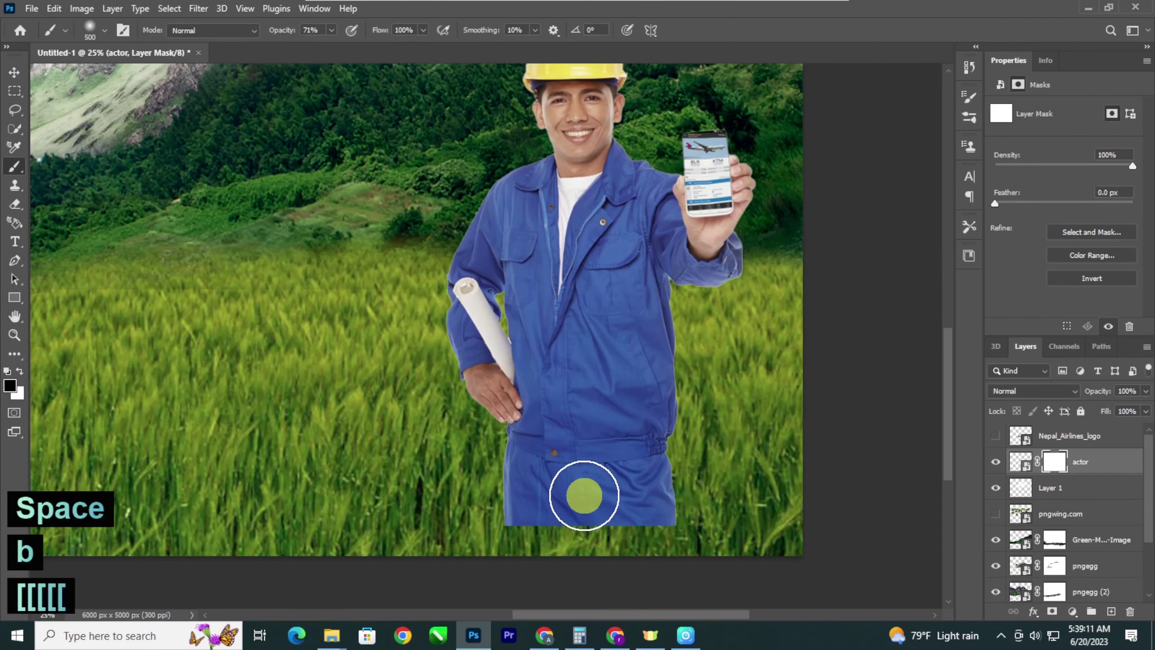
key("bracketleft")
key("bracketleft")
key("bracketleft")
key("bracketleft")
key("bracketleft")
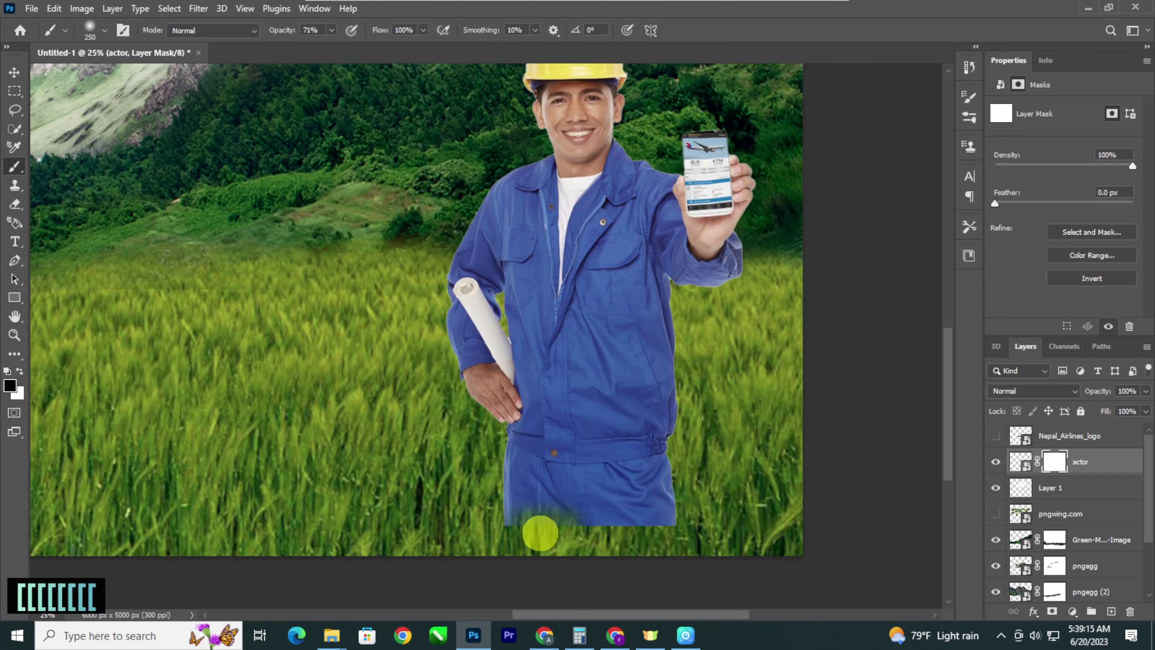
left_click_drag(540, 534, 605, 532)
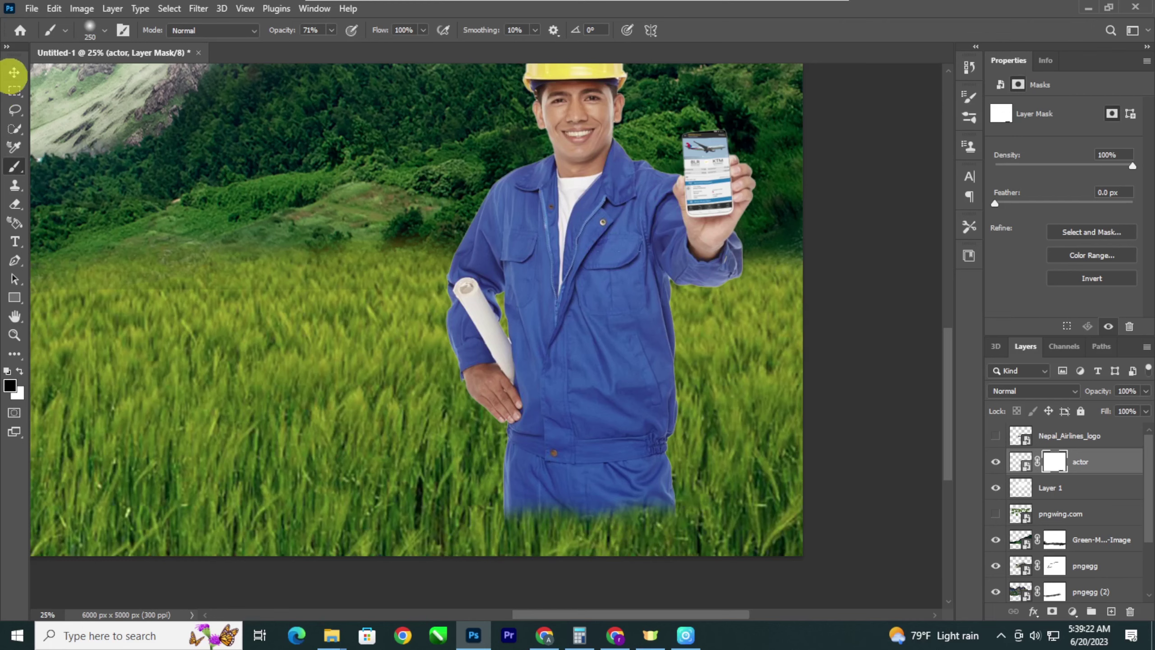
Step: Check how the masked actor sits in the grass within the whole composition
left_click(13, 72)
key("ctrl+minus")
key("ctrl+minus")
key("ctrl+minus")
left_click(371, 498, "ctrl")
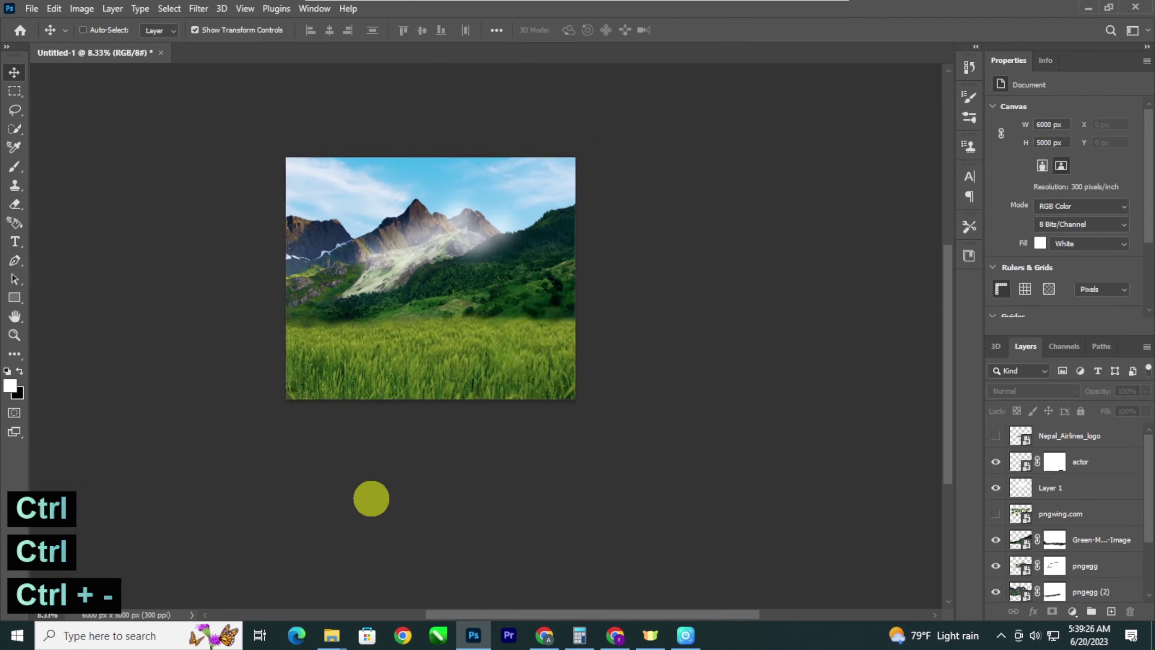
key("ctrl+minus")
key("ctrl+plus")
key("ctrl+plus")
key("ctrl+plus")
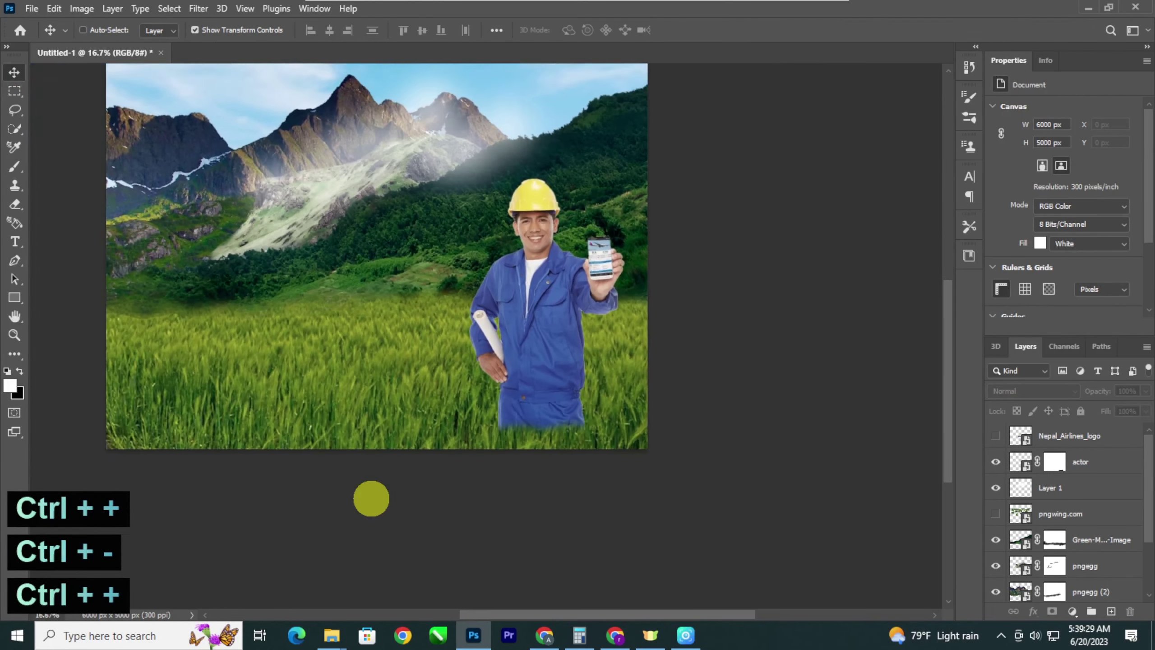
Step: Soften the trousers' lower edge further on the actor's mask with a 250 px black brush at 37% opacity
key("ctrl+plus")
key("ctrl+plus")
key("space")
left_click_drag(369, 491, 412, 338)
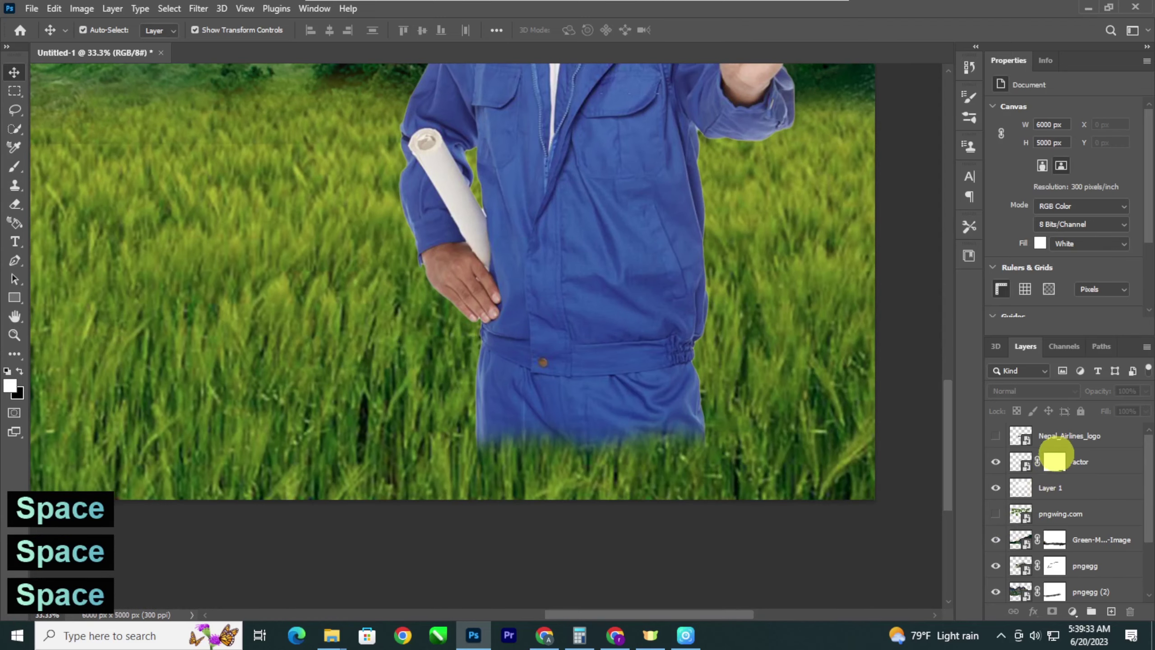
left_click(1054, 461)
key("b")
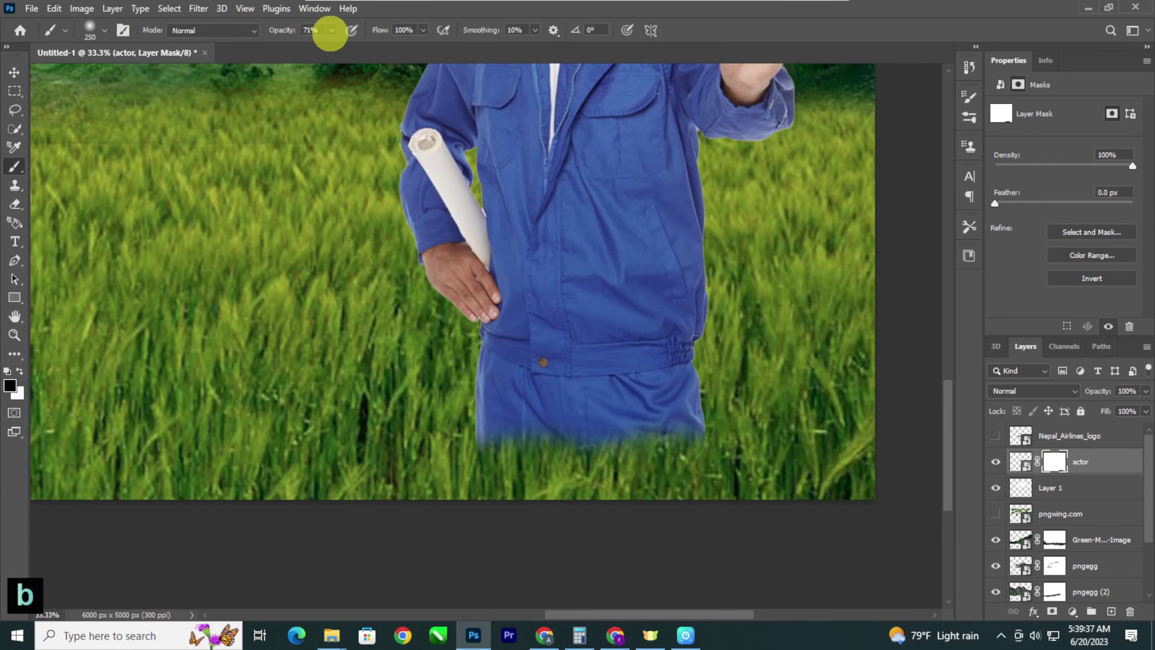
left_click_drag(674, 450, 639, 471)
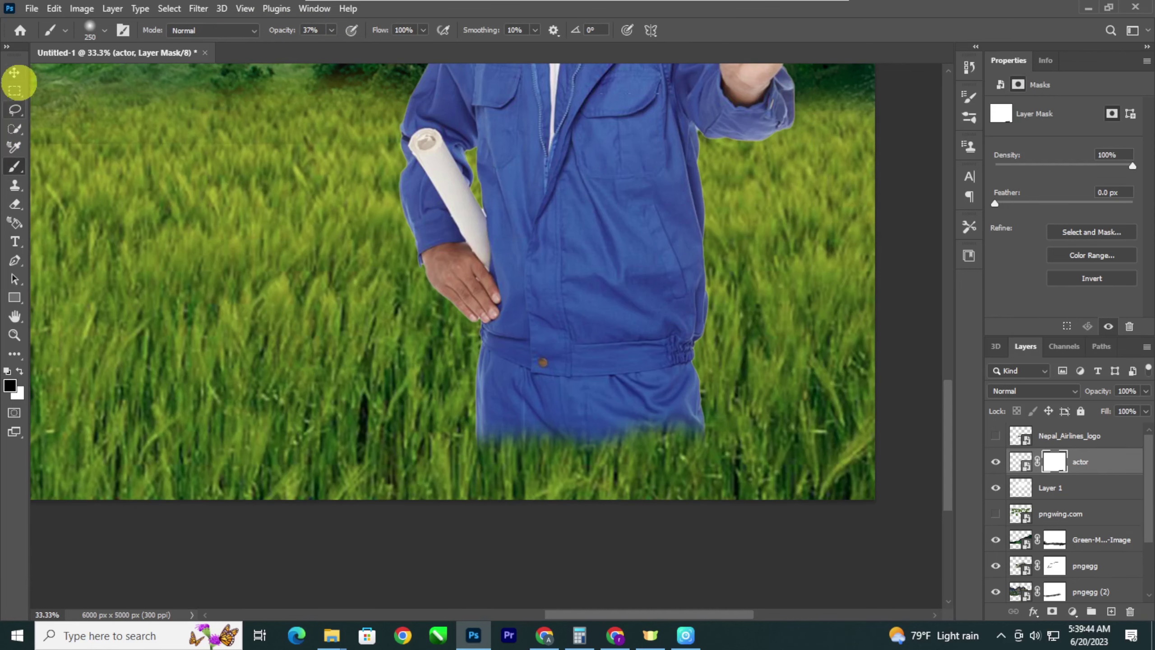
Step: Duplicate the actor layer and remove the layer mask from the copy
left_click(16, 76)
key("ctrl+minus")
key("ctrl+minus")
key("ctrl+minus")
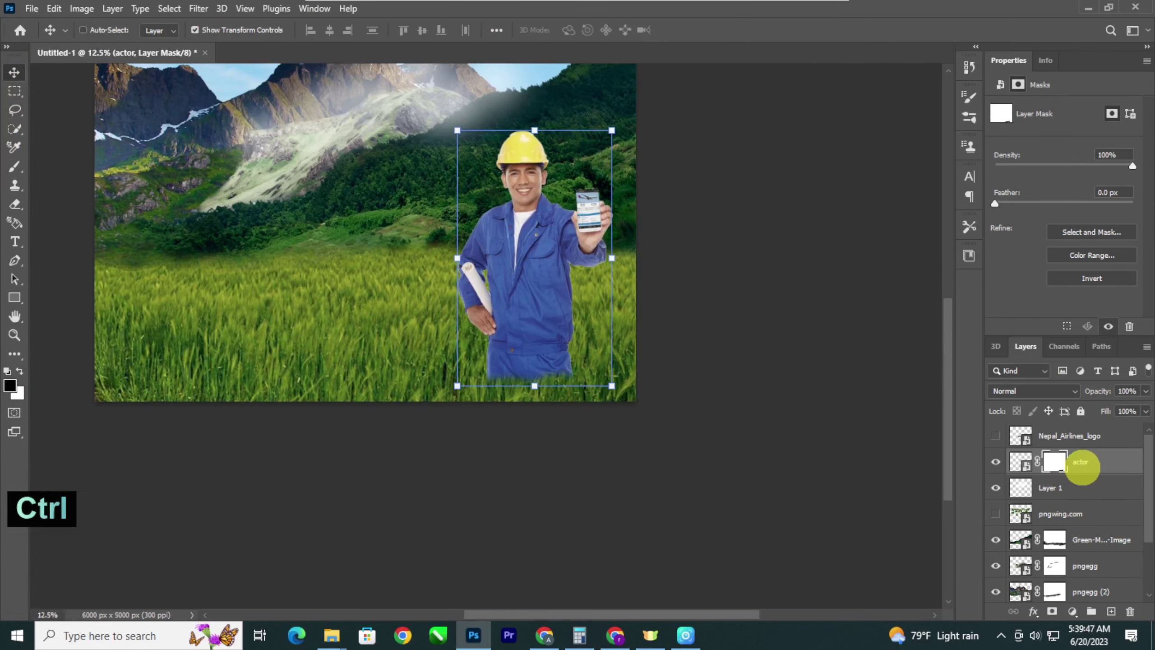
key("ctrl+j")
key("Delete")
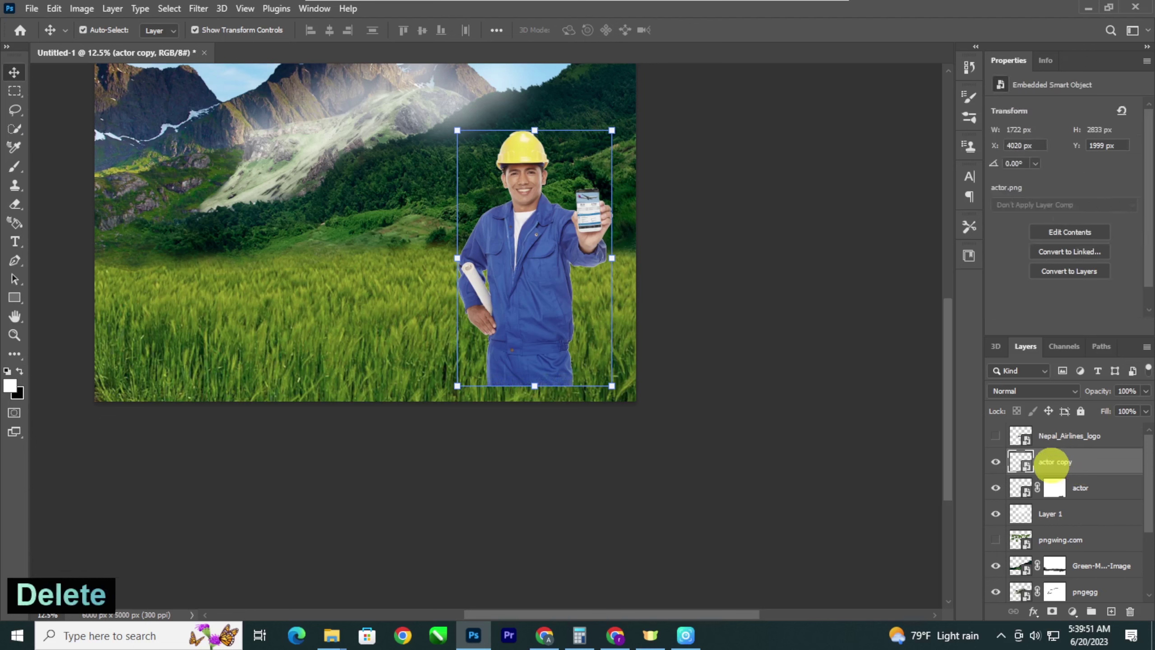
Step: Apply Brightness/Contrast to the actor copy with brightness -5 and contrast -8
left_click(81, 8)
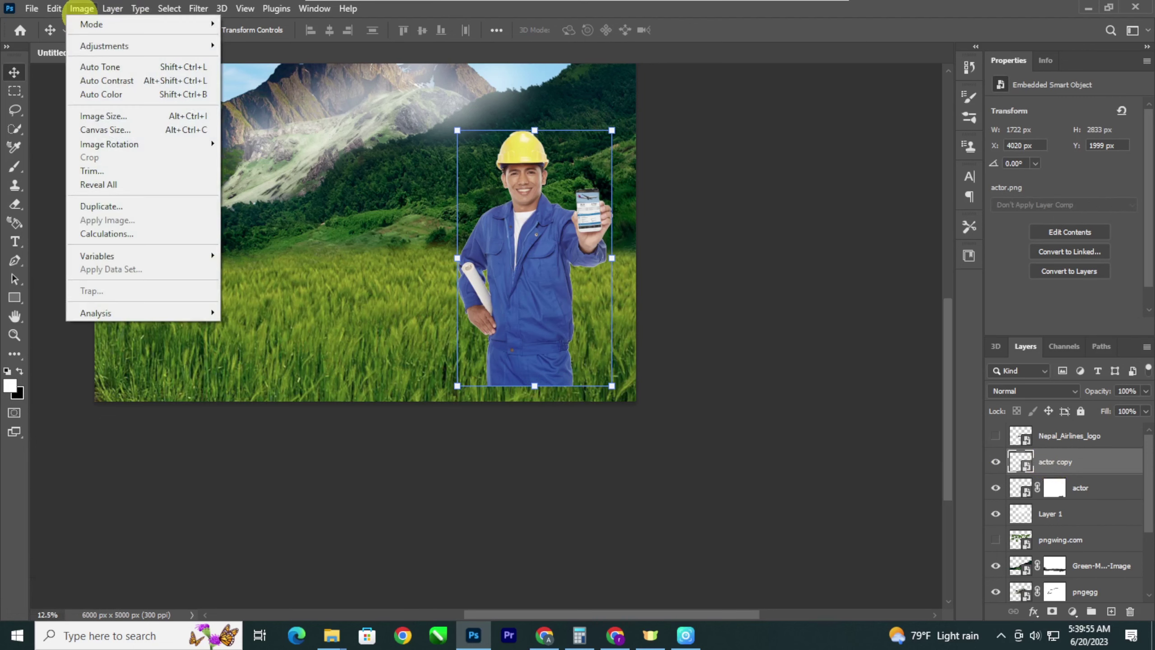
mouse_move(137, 46)
left_click(262, 44)
left_click_drag(546, 149, 787, 183)
mouse_move(776, 225)
left_mouse_down()
mouse_move(796, 226)
mouse_move(774, 227)
left_mouse_up()
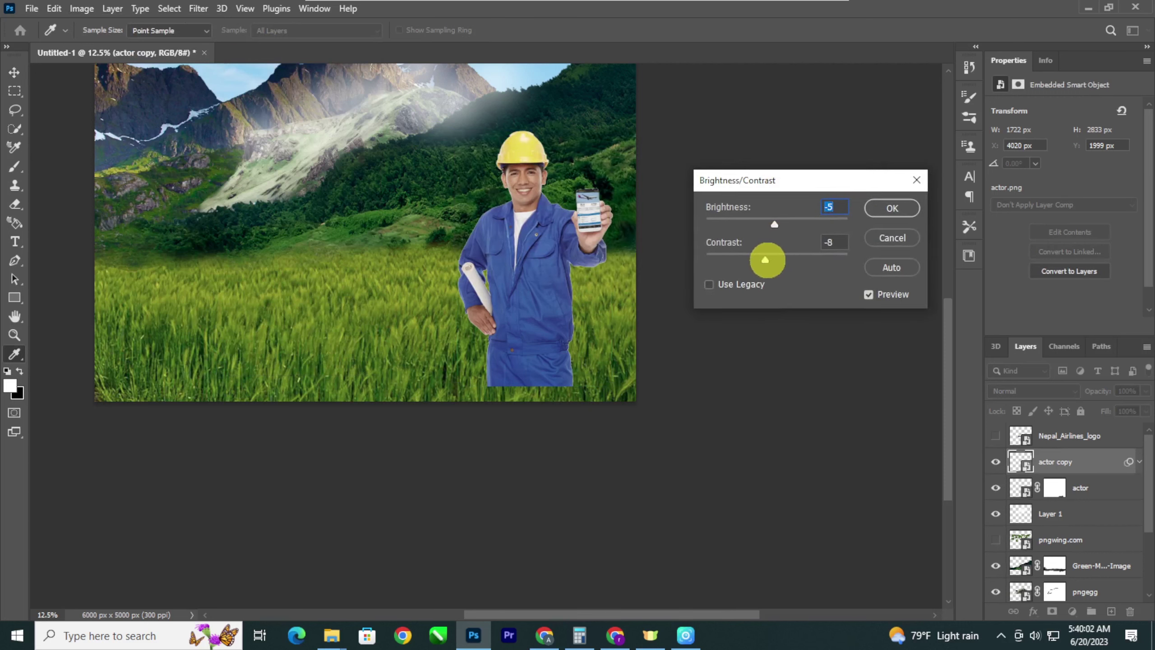
left_click(890, 205)
key("v")
Step: Apply Hue/Saturation to the actor copy with hue +9, saturation +14 and lightness +3
left_click(81, 8)
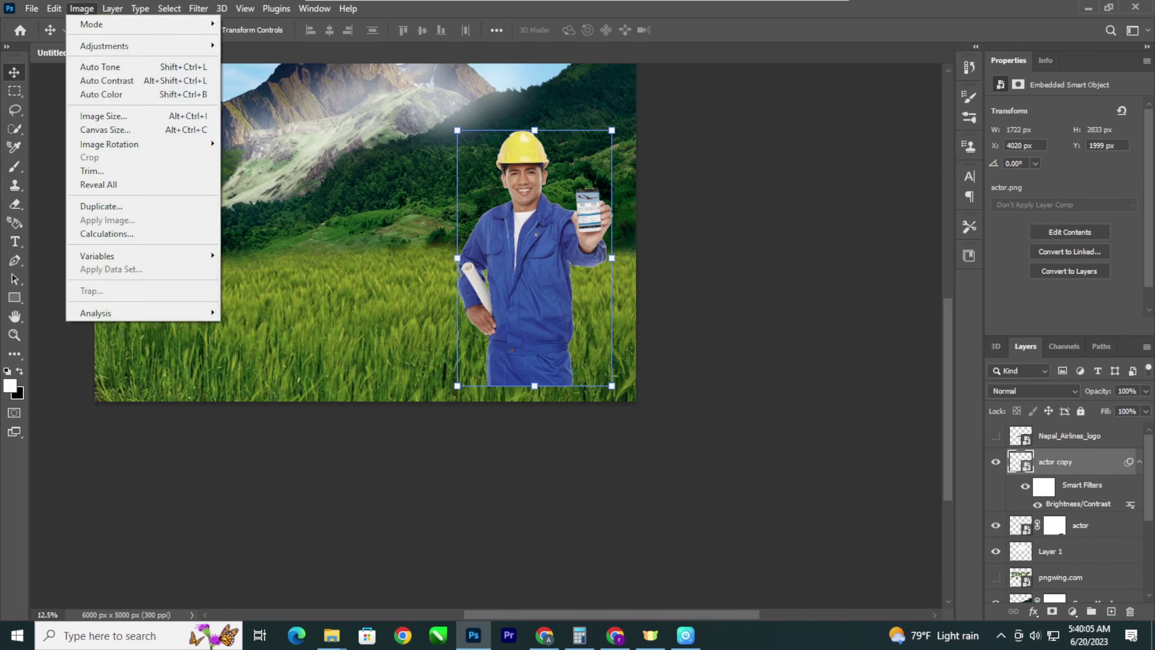
mouse_move(136, 45)
left_click(263, 121)
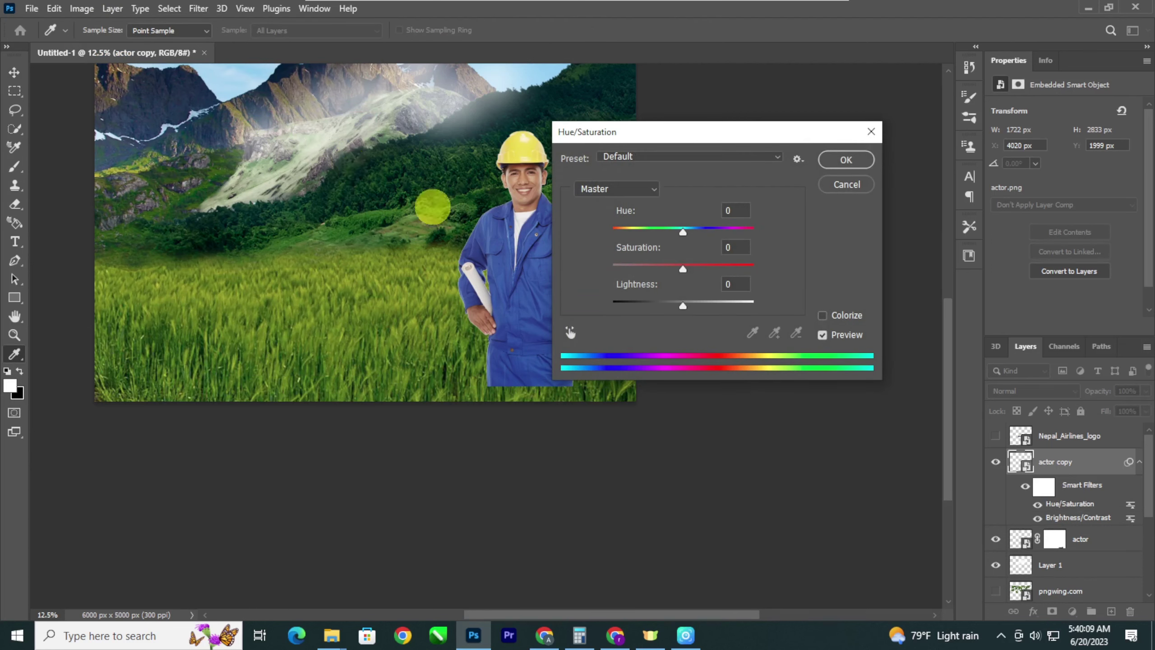
left_click_drag(706, 223, 716, 223)
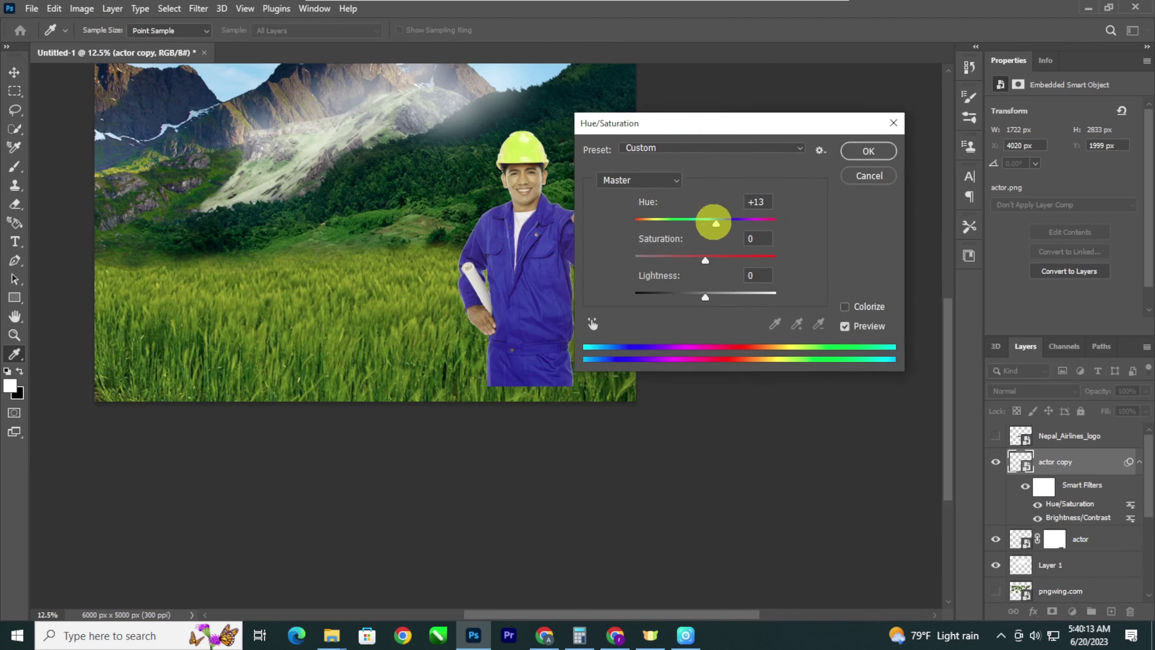
left_click_drag(704, 295, 708, 296)
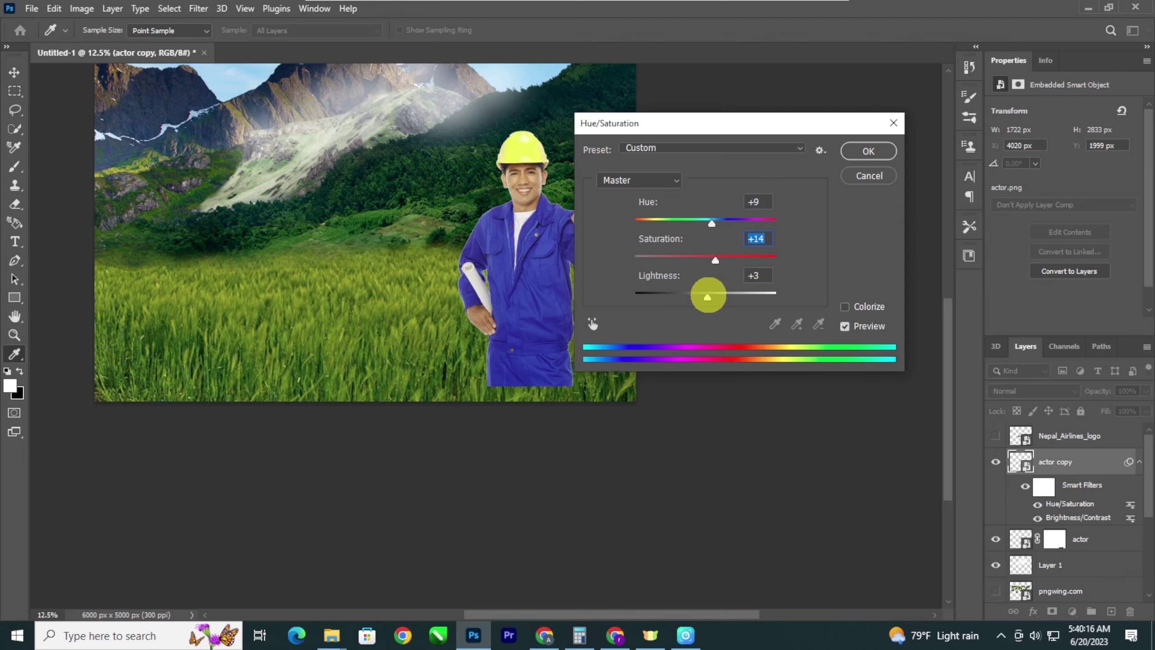
left_click(848, 152)
Step: Add a black hide-all layer mask to the actor copy
key("ctrl+plus")
key("space")
left_click_drag(741, 213, 690, 322)
left_click(1052, 610, "alt")
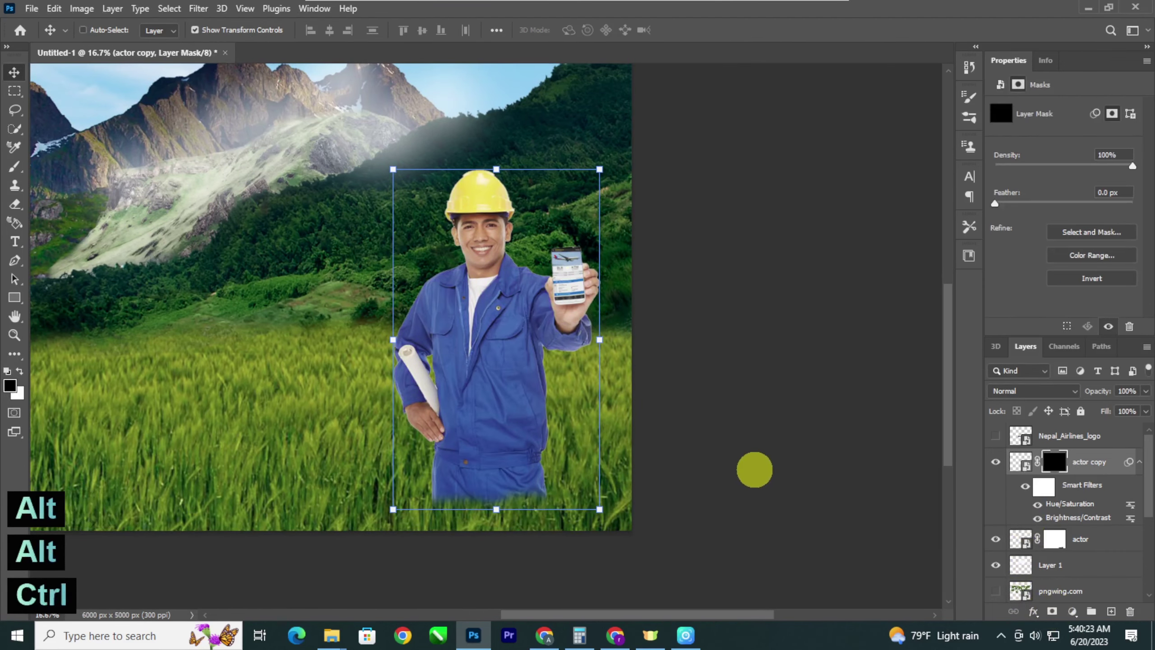
Step: Paint white on the actor copy's mask with a 150 px brush at 62% opacity along the raised sleeve's underside and adjoining jacket edge
key("ctrl+plus")
key("b")
key("ctrl+plus")
key("ctrl+plus")
key("space")
left_click_drag(499, 408, 461, 365)
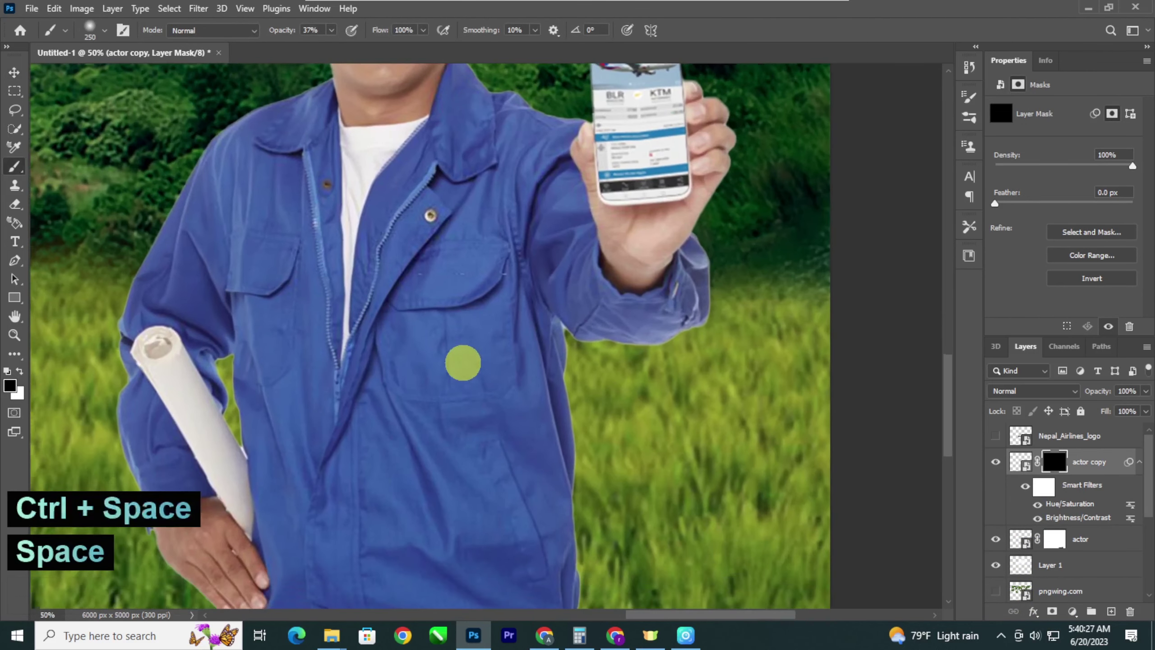
key("bracketleft")
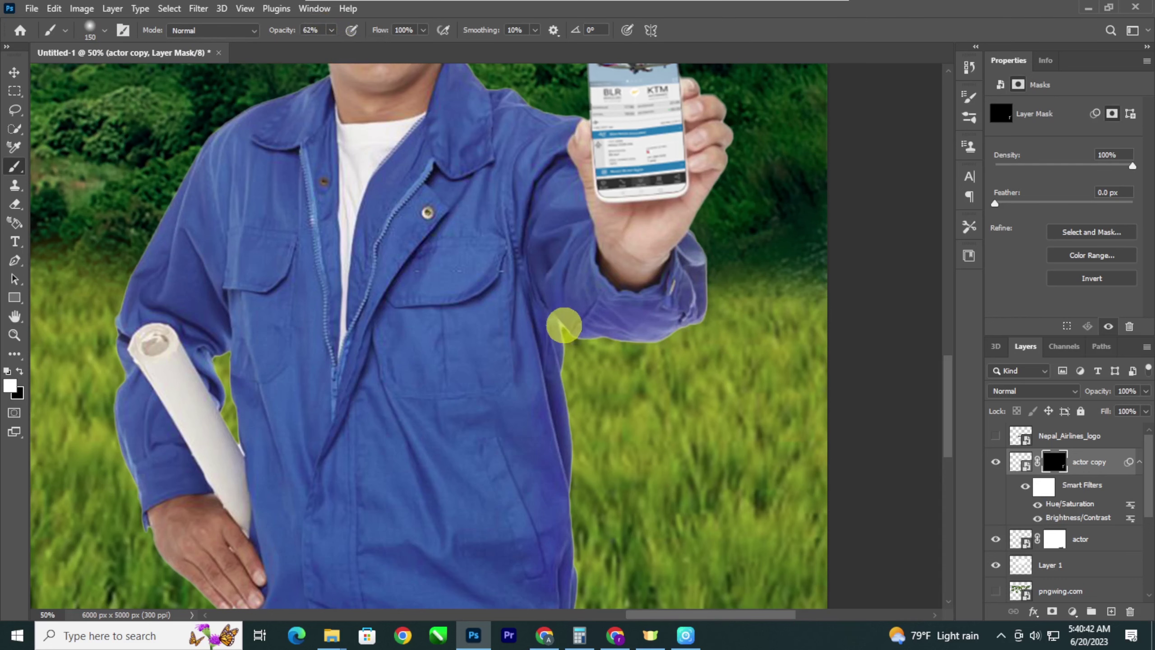
key("space")
left_click_drag(547, 472, 573, 377)
Step: Reveal the color-adjusted copy along the trouser edges, the sleeve holding the paper roll, and the shoulders and collar
key("ctrl+minus")
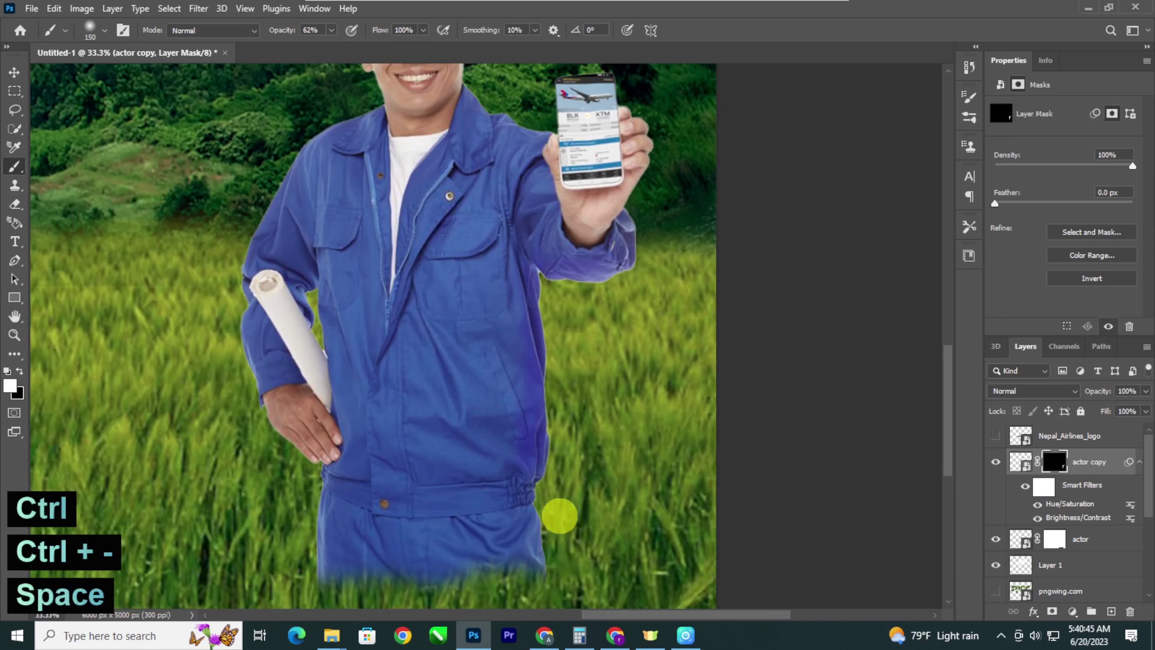
key("space")
left_click_drag(560, 515, 540, 480)
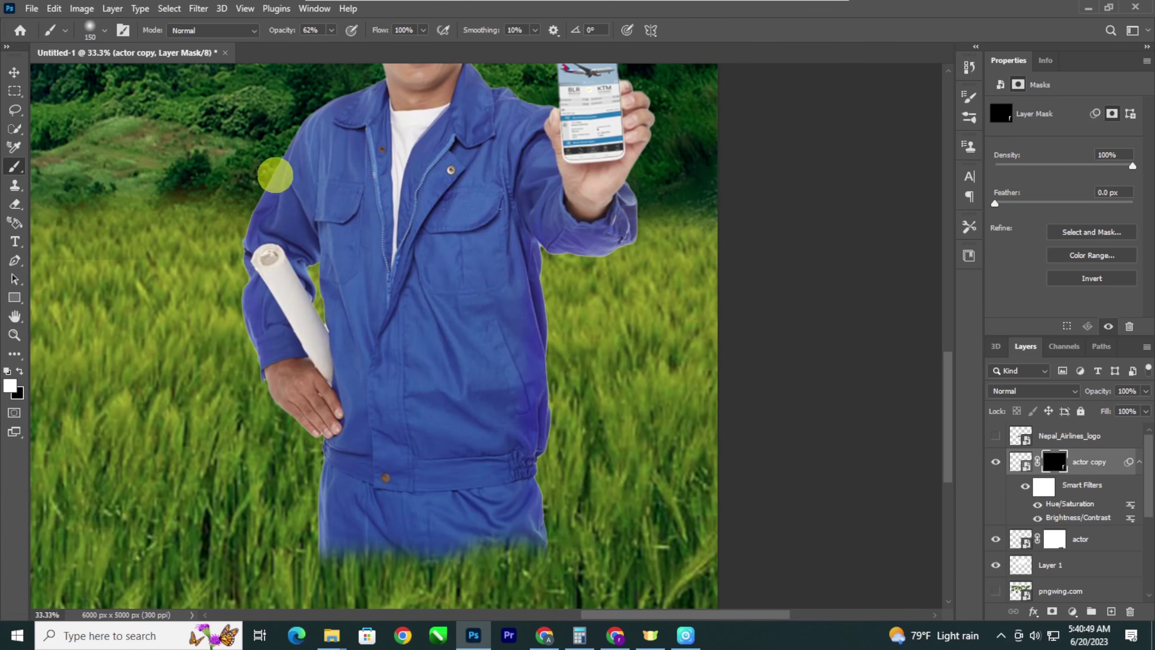
key("space")
left_click_drag(331, 291, 307, 323)
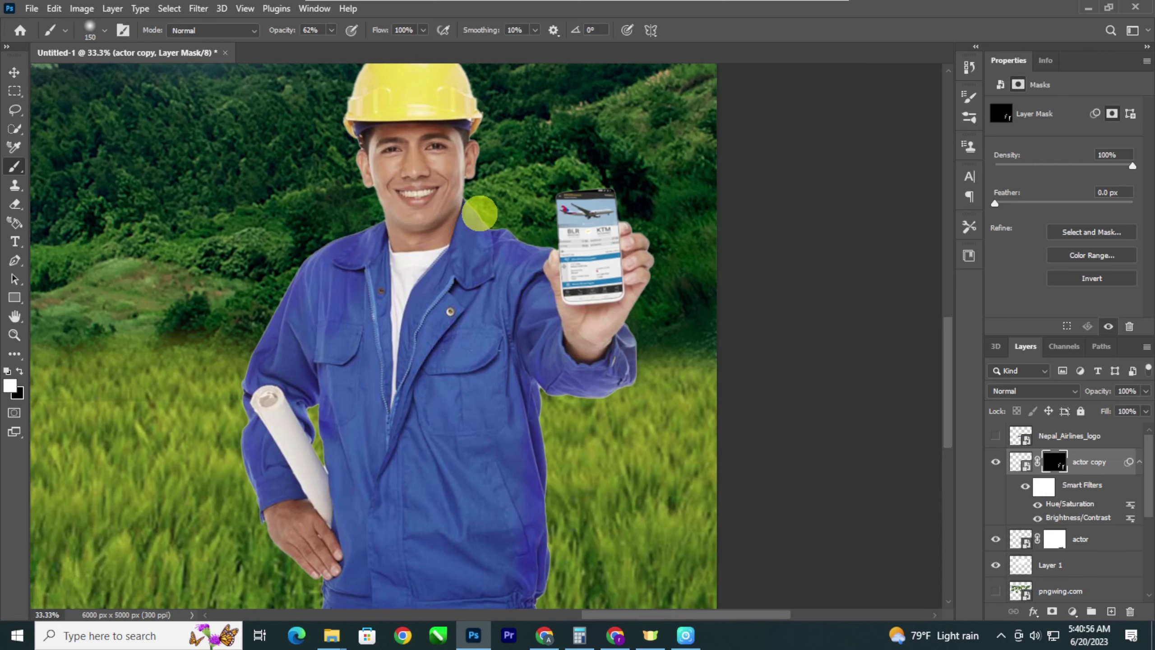
key("space")
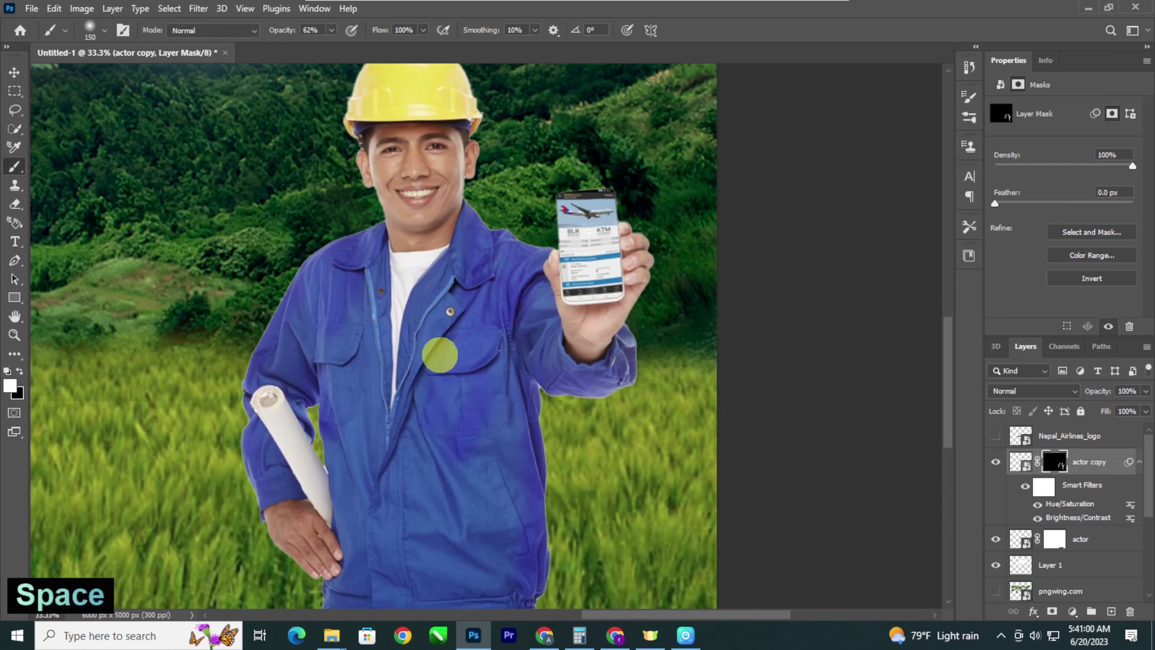
Step: Reveal the color-adjusted copy on the yellow helmet, the chest pockets and the folds of the jacket front
left_click_drag(439, 353, 439, 432)
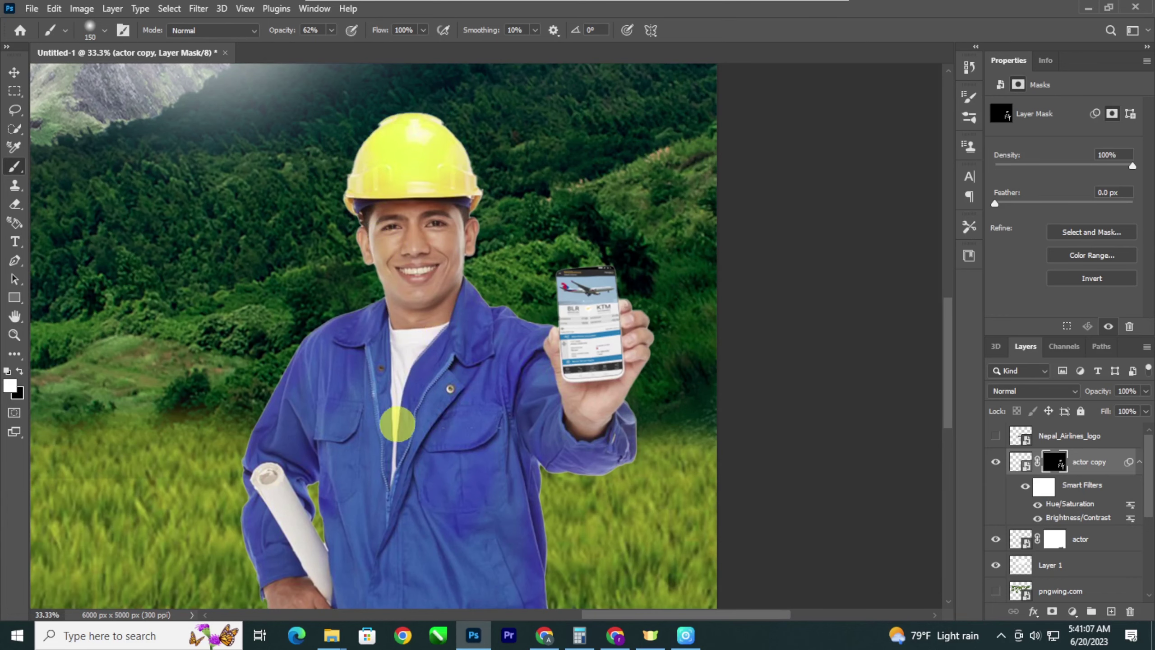
key("space")
left_click_drag(434, 453, 431, 312)
key("space")
left_click_drag(467, 480, 454, 330)
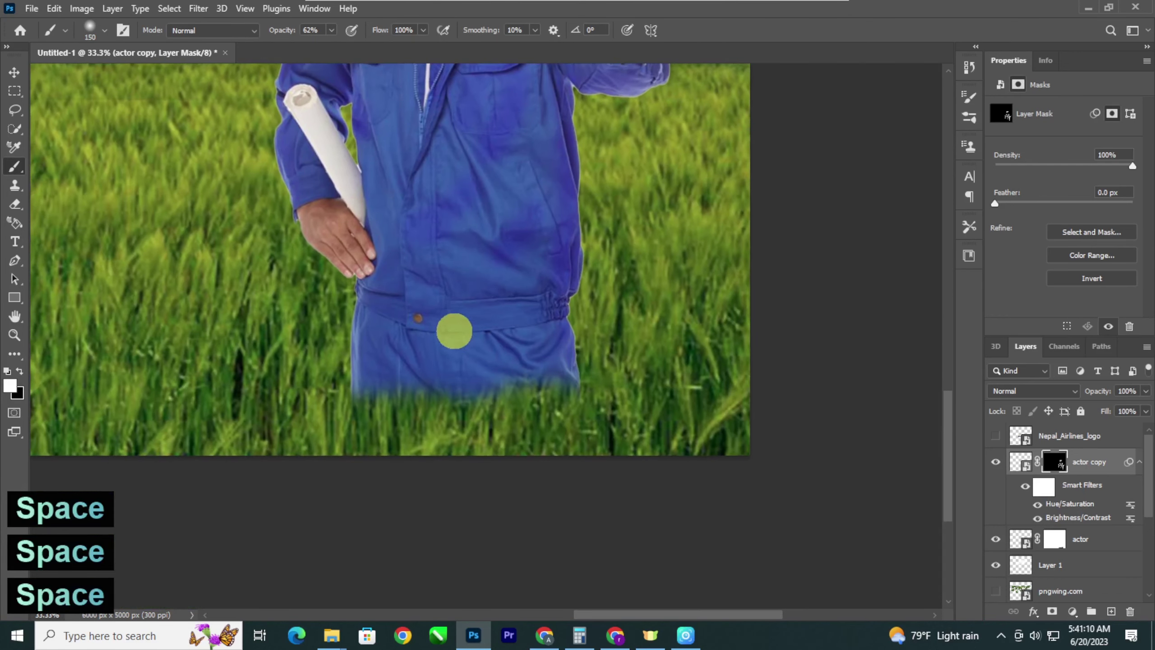
Step: Merge the actor copy and actor layers into a single layer
key("ctrl+minus")
key("ctrl+minus")
key("ctrl+minus")
key("ctrl+minus")
key("ctrl+minus")
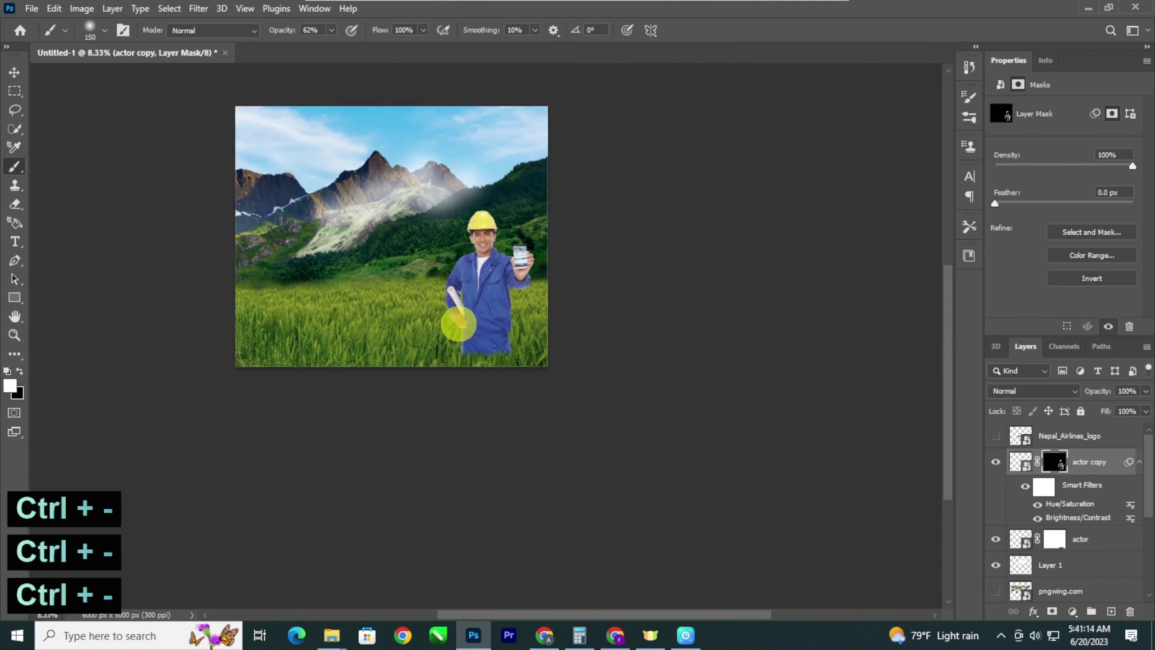
left_click(17, 70)
left_click(1083, 539, "shift")
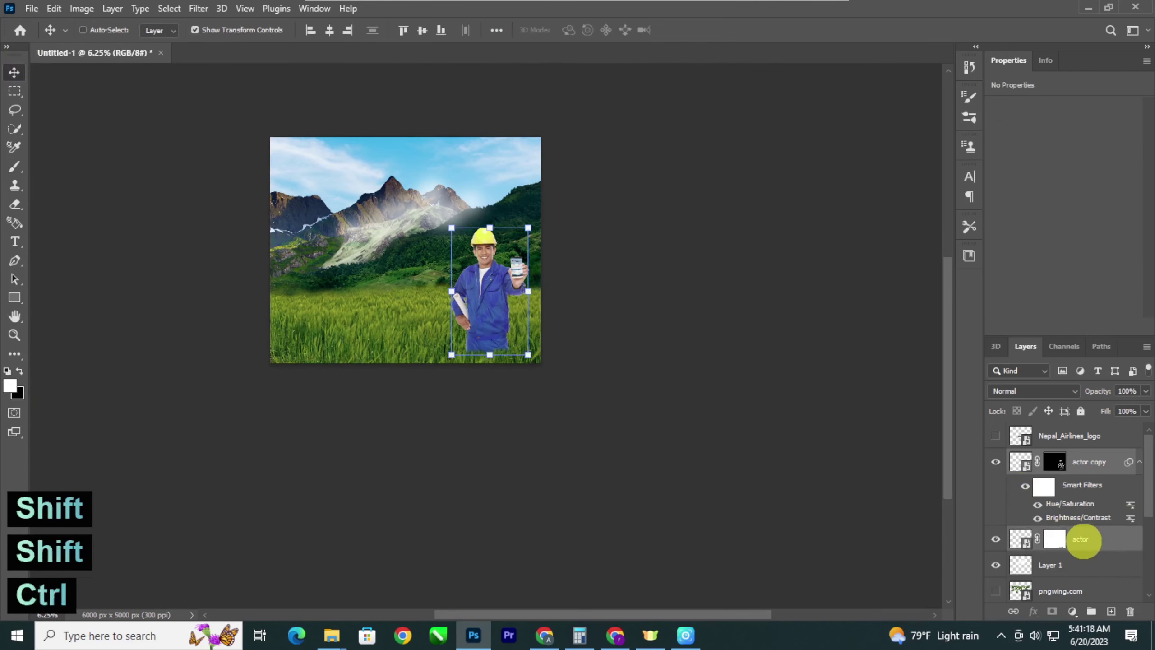
key("ctrl+e")
key("ctrl+plus")
key("ctrl+plus")
key("ctrl+minus")
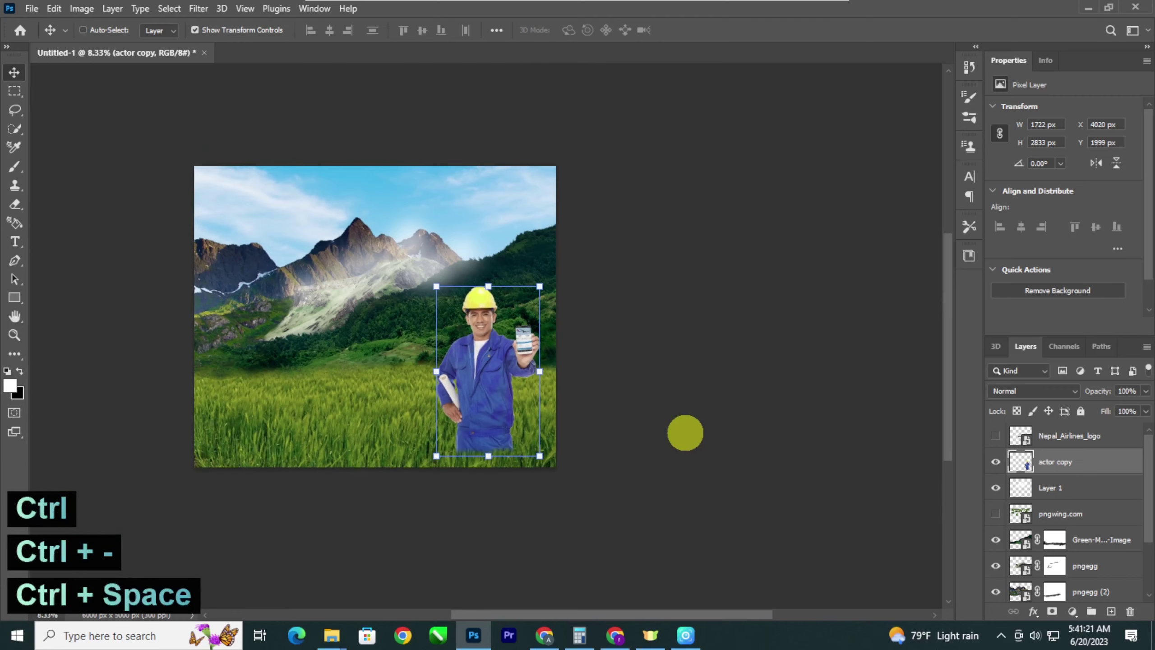
Step: Open the airline PSD file and bring its airplane into the composition above the actor copy layer
left_click(1069, 462)
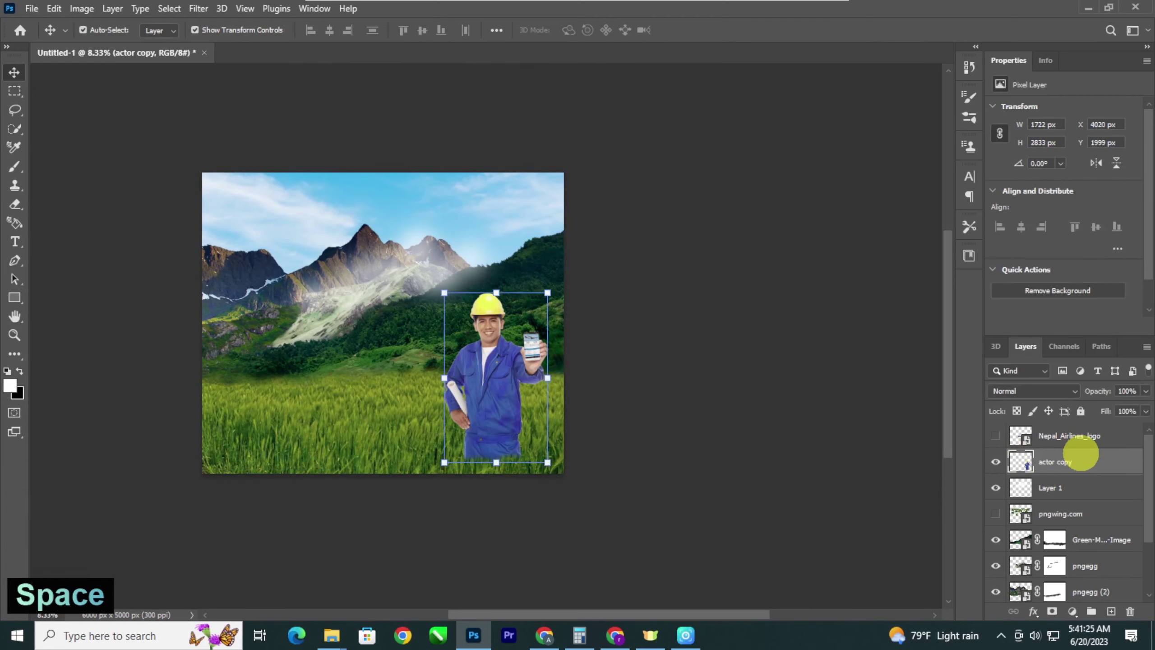
key("ctrl+o")
left_click(725, 387)
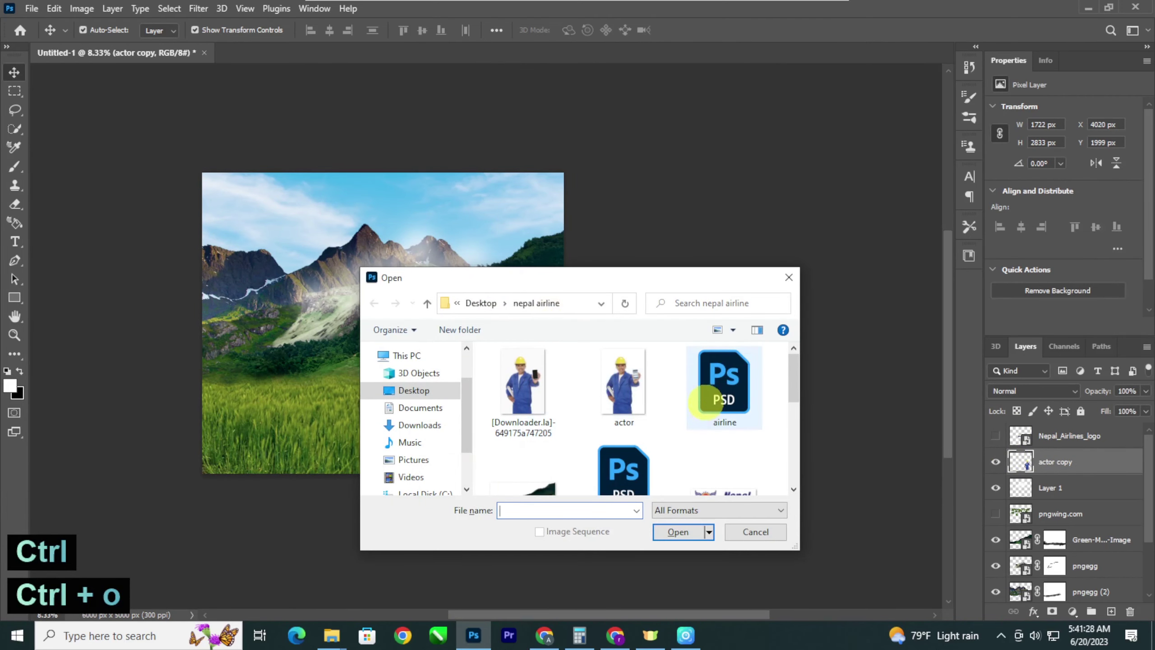
left_click(678, 531)
left_click_drag(459, 268, 434, 256)
Step: Enlarge the airplane to 5066 × 1725 px and place it over the mountains above the actor
key("ctrl+t")
left_click_drag(405, 306, 436, 271)
left_click_drag(507, 247, 536, 239, "alt")
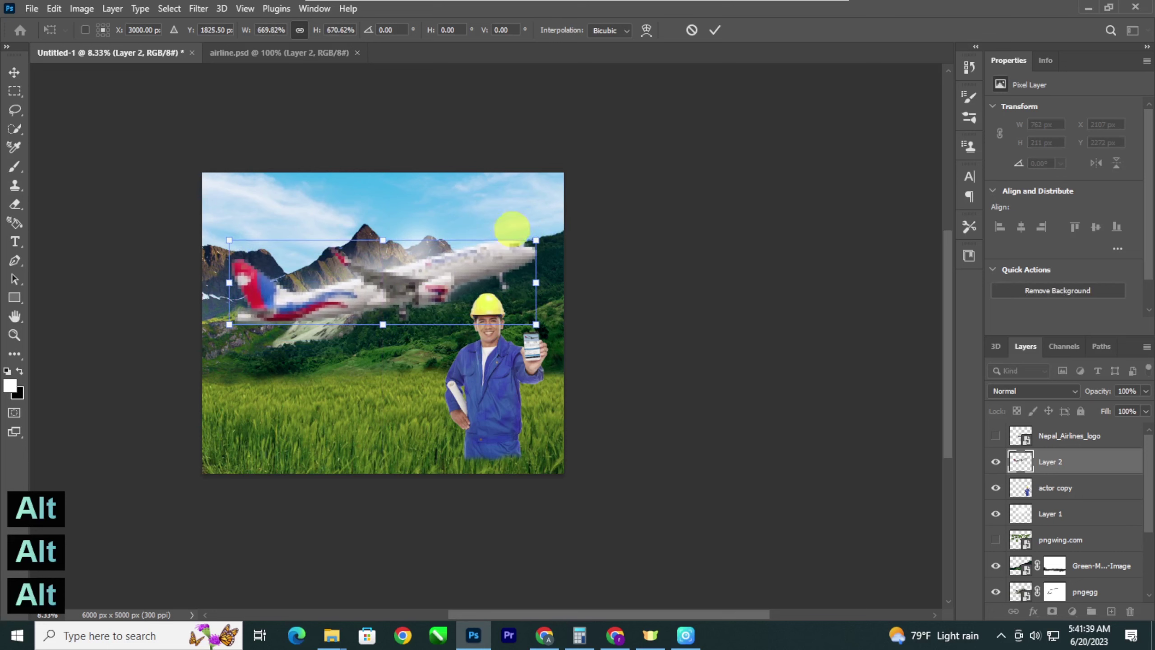
left_click_drag(458, 266, 459, 255)
left_click_drag(550, 338, 554, 322)
key("Return")
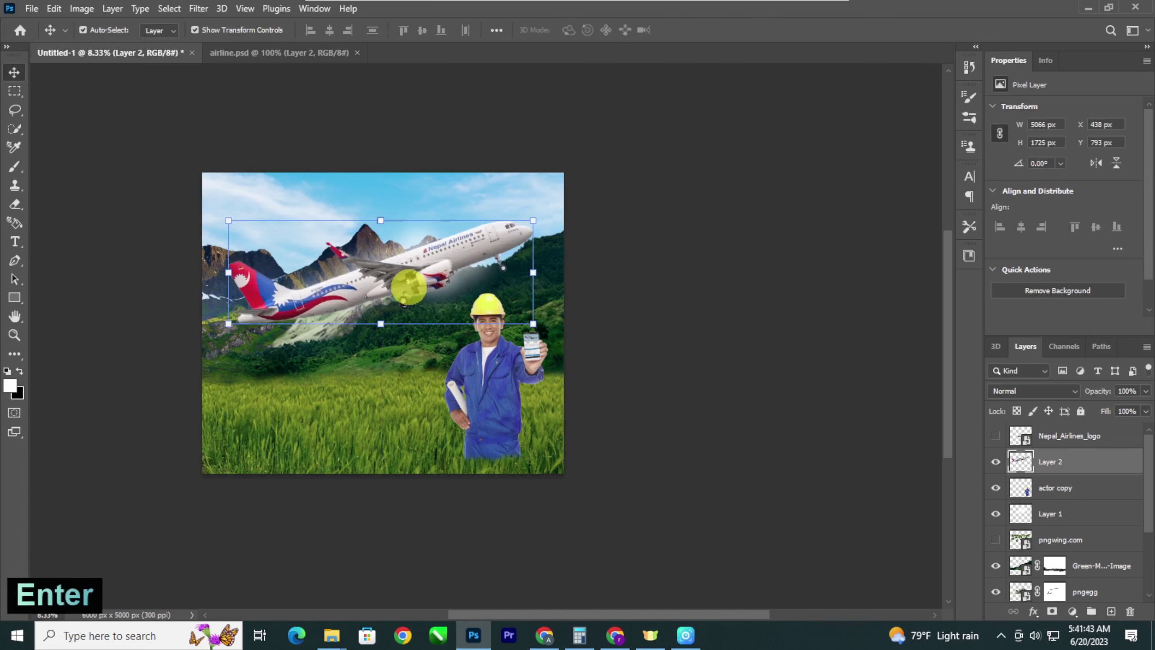
Step: Resize the airplane to 4822 × 1641 px and move it up so its nose and wing stand against the sky
left_click_drag(405, 258, 397, 300)
left_click_drag(526, 239, 536, 236, "alt")
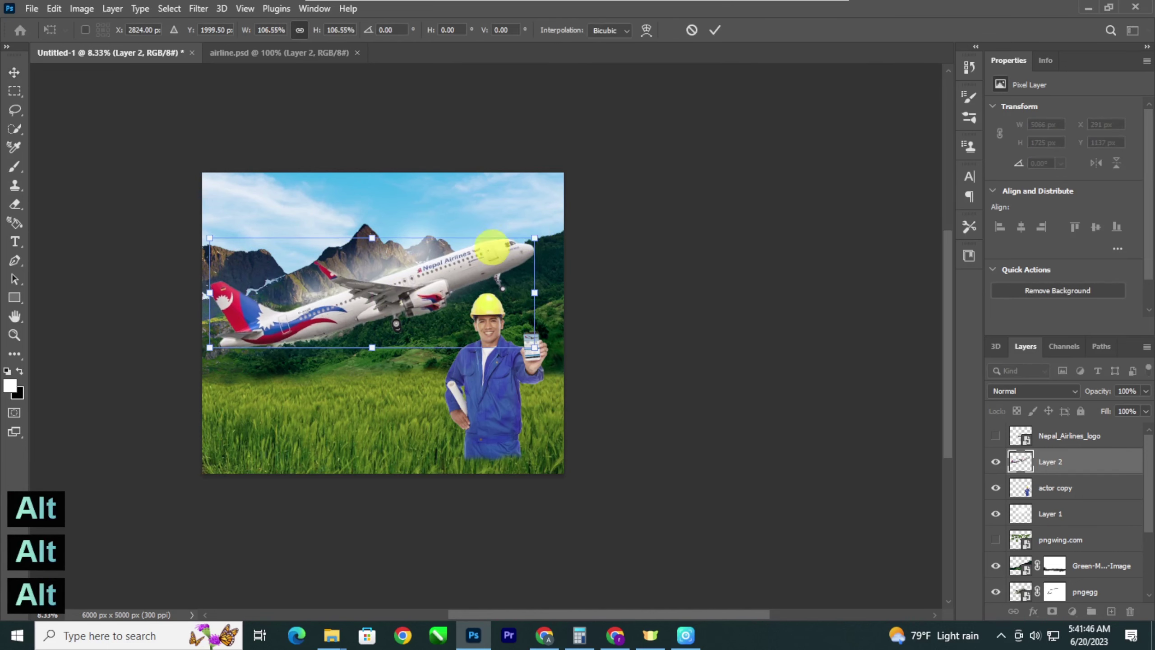
left_click_drag(454, 267, 527, 196)
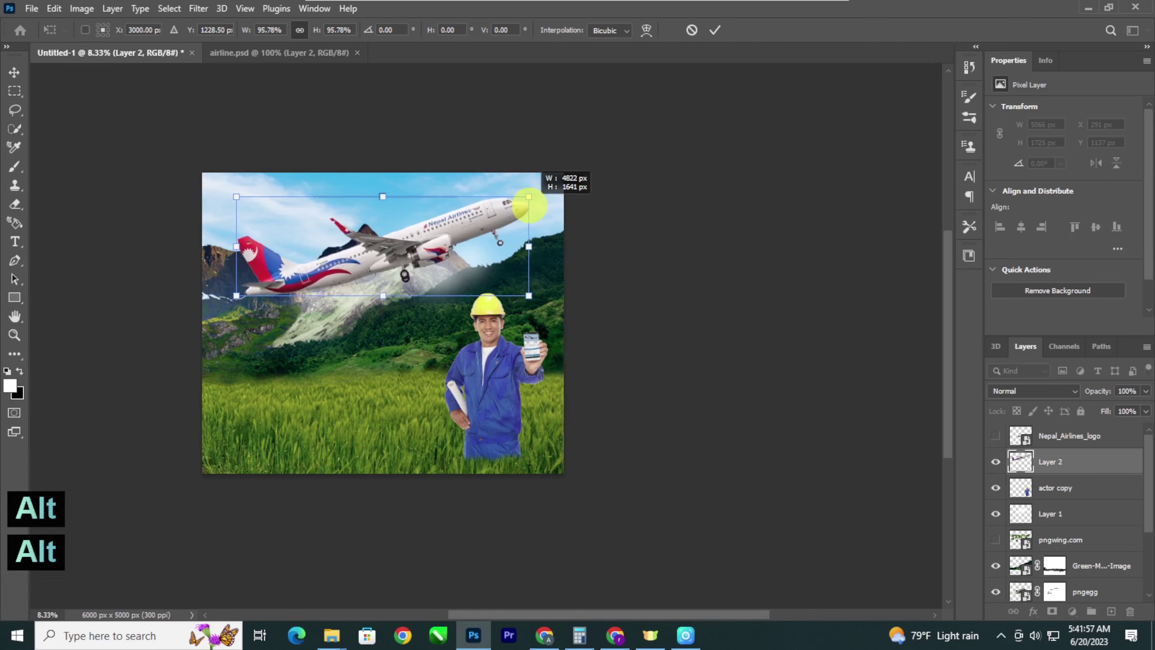
left_click_drag(445, 224, 438, 222)
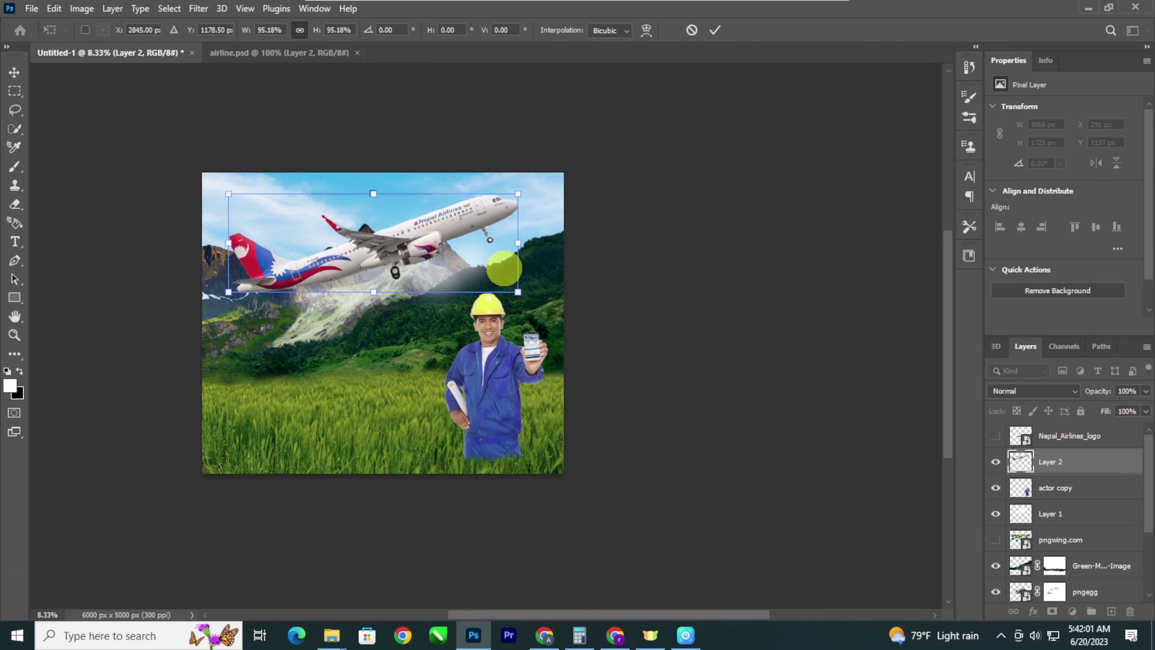
key("Return")
Step: Add a Brightness/Contrast adjustment layer above the airplane layer with Brightness -23 and Contrast 0
key("ctrl+minus")
key("ctrl+plus")
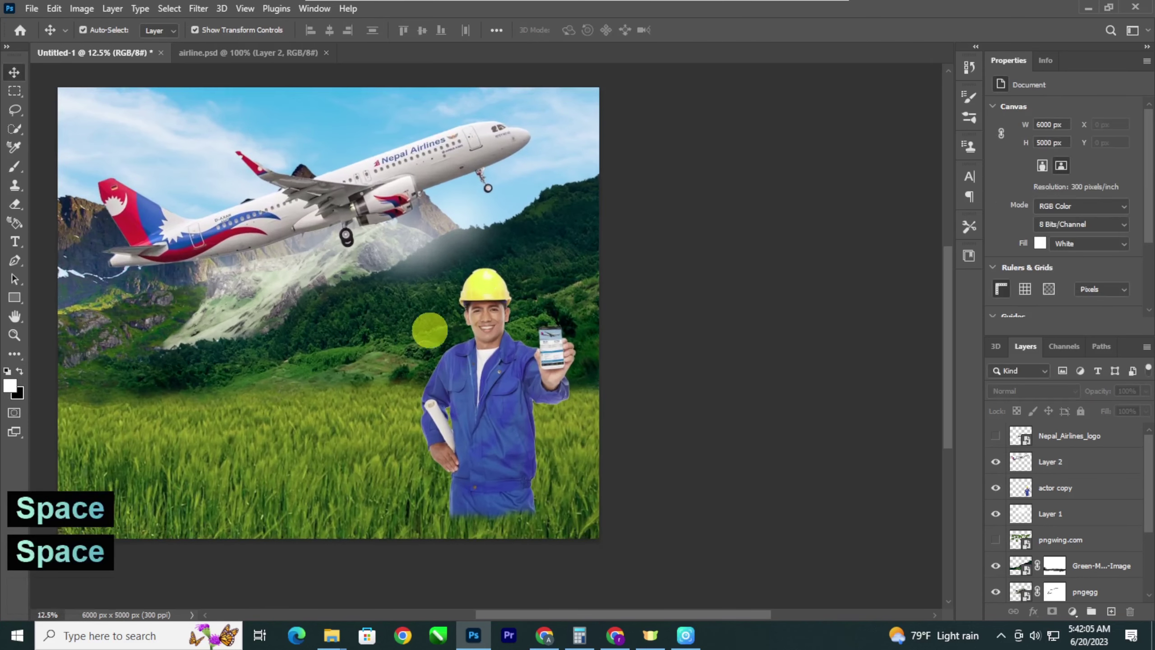
left_click_drag(423, 328, 472, 338)
key("ctrl+minus")
left_click_drag(510, 394, 510, 419)
left_click(1061, 462)
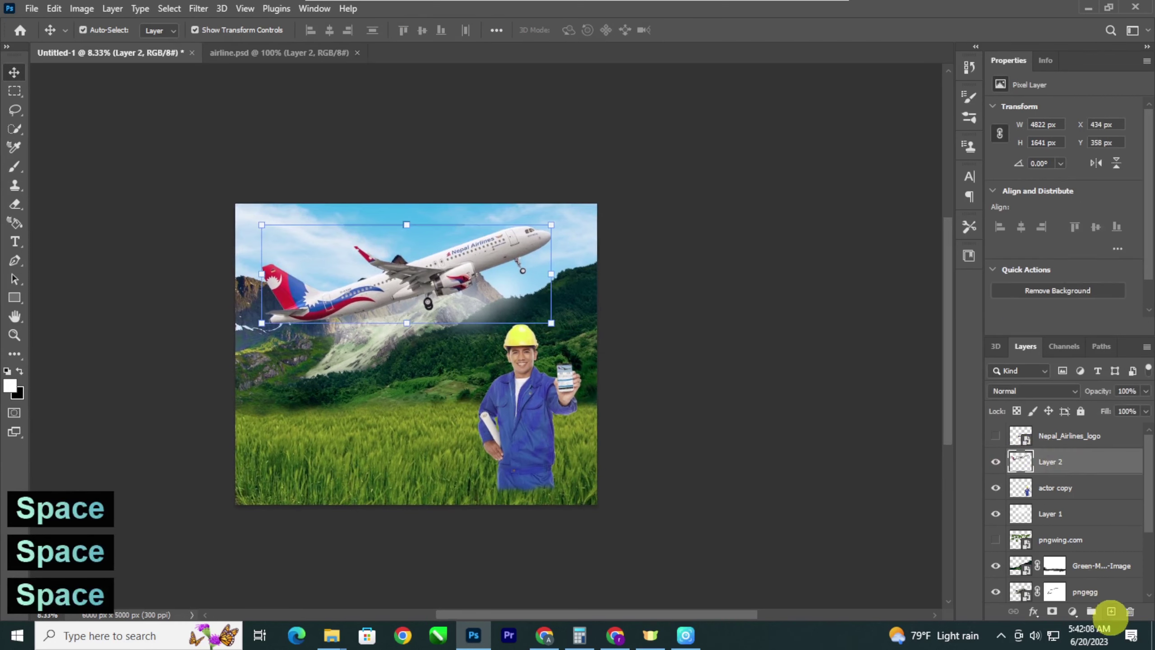
left_click(1073, 611)
left_click(1089, 402)
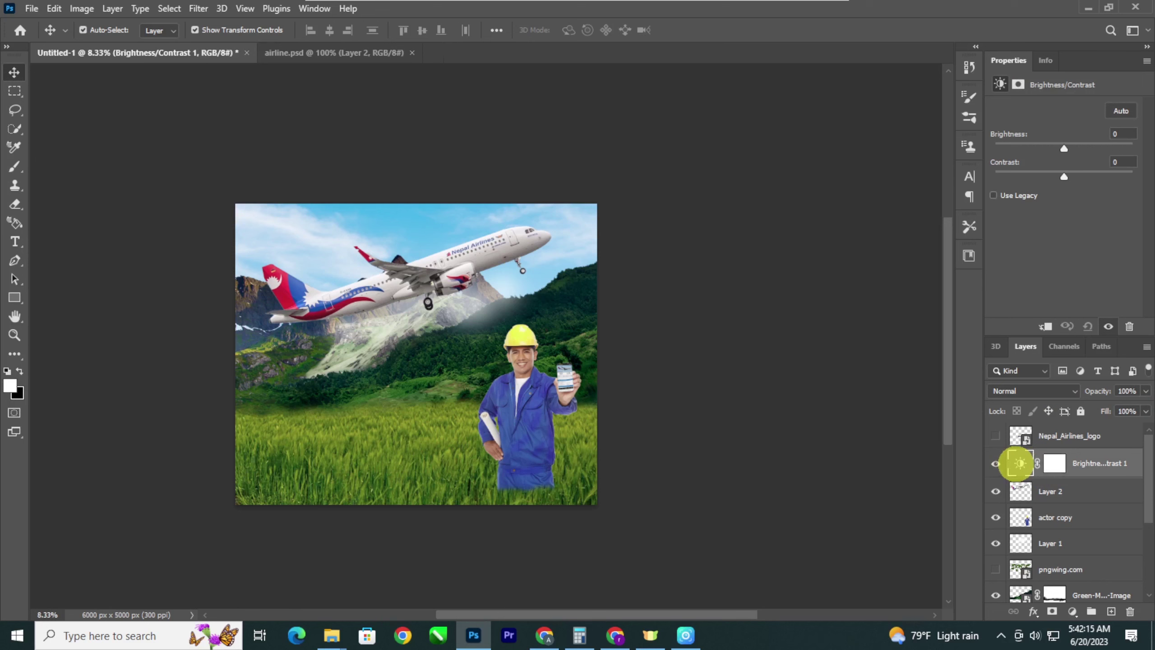
left_click_drag(1067, 147, 1054, 150)
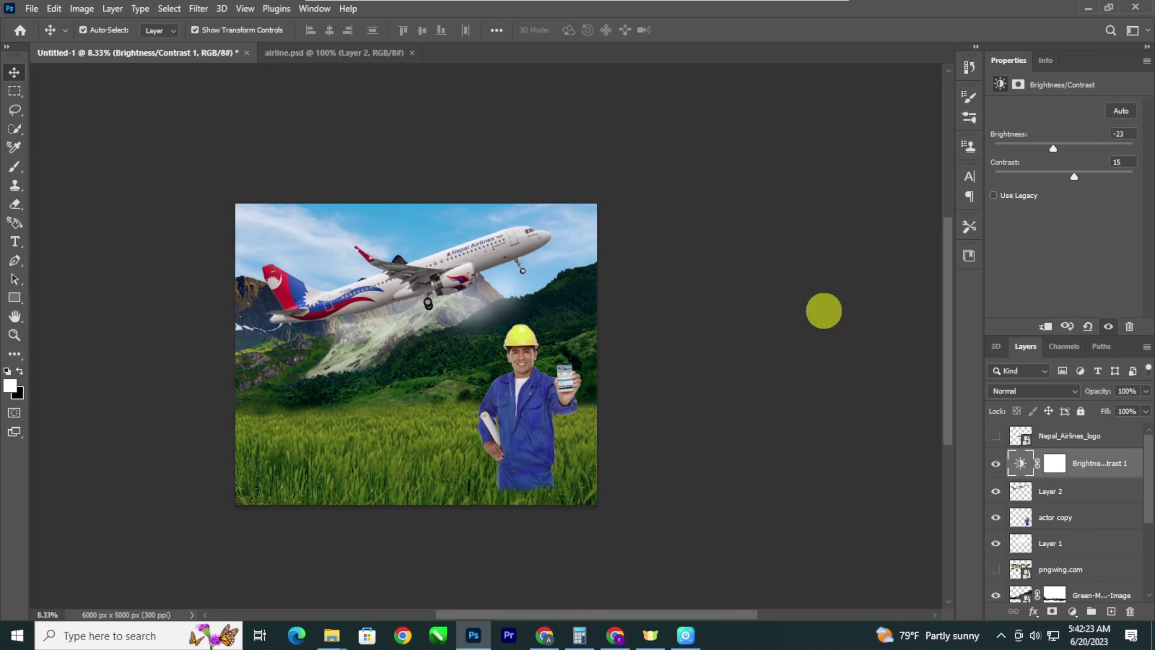
key("ctrl+z")
left_click(1037, 469, "ctrl")
left_click(1078, 466)
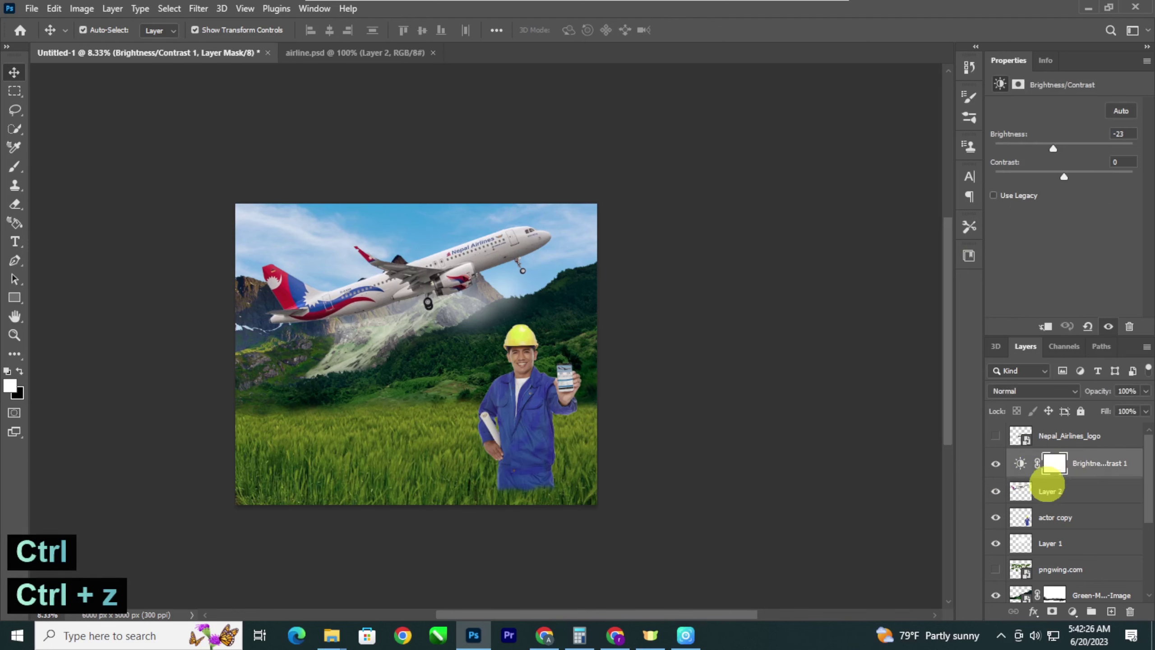
Step: Create a new empty layer directly above the airplane layer
left_click(1039, 488)
key("ctrl+plus")
left_click(1111, 611)
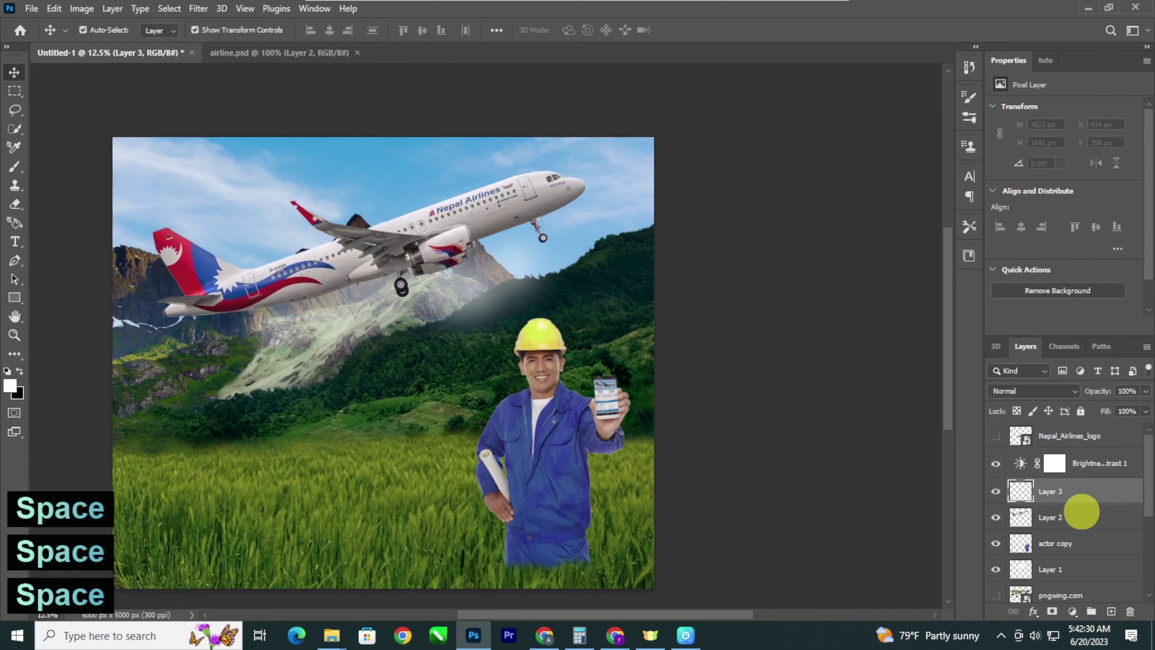
Step: Move the new layer beneath the airplane layer and set up a black 900 px brush at 40% opacity
left_click_drag(1078, 510, 1073, 524)
key("b")
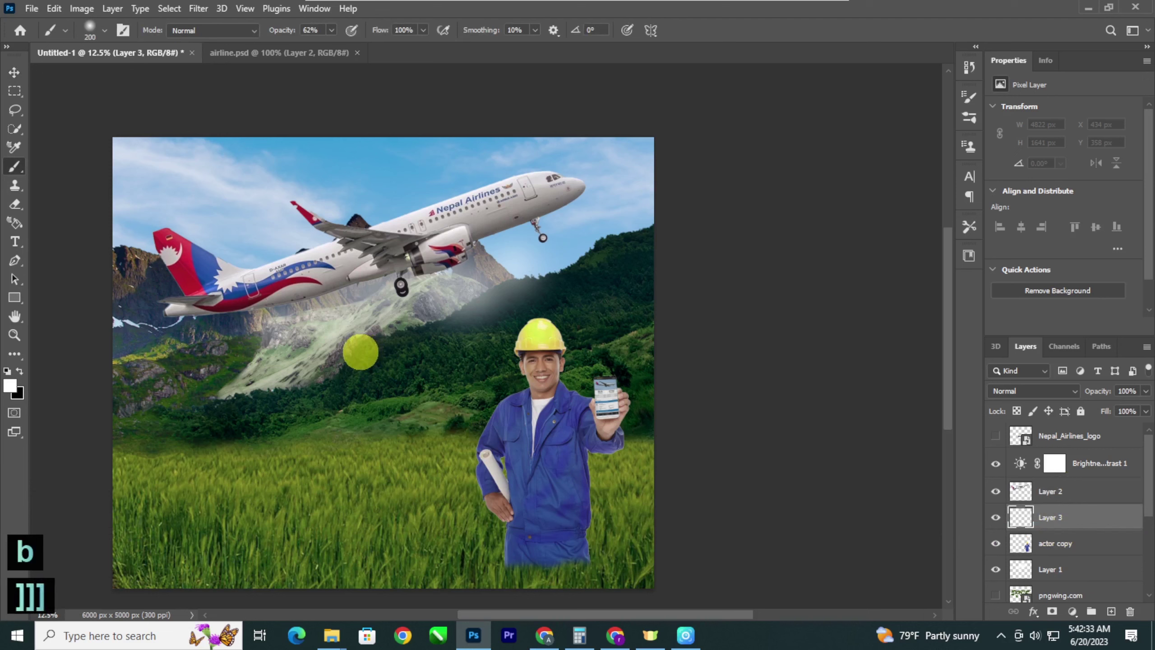
key("bracketright")
key("bracketright")
key("bracketright")
key("bracketright")
key("bracketright")
key("bracketright")
key("bracketright")
left_click(332, 30)
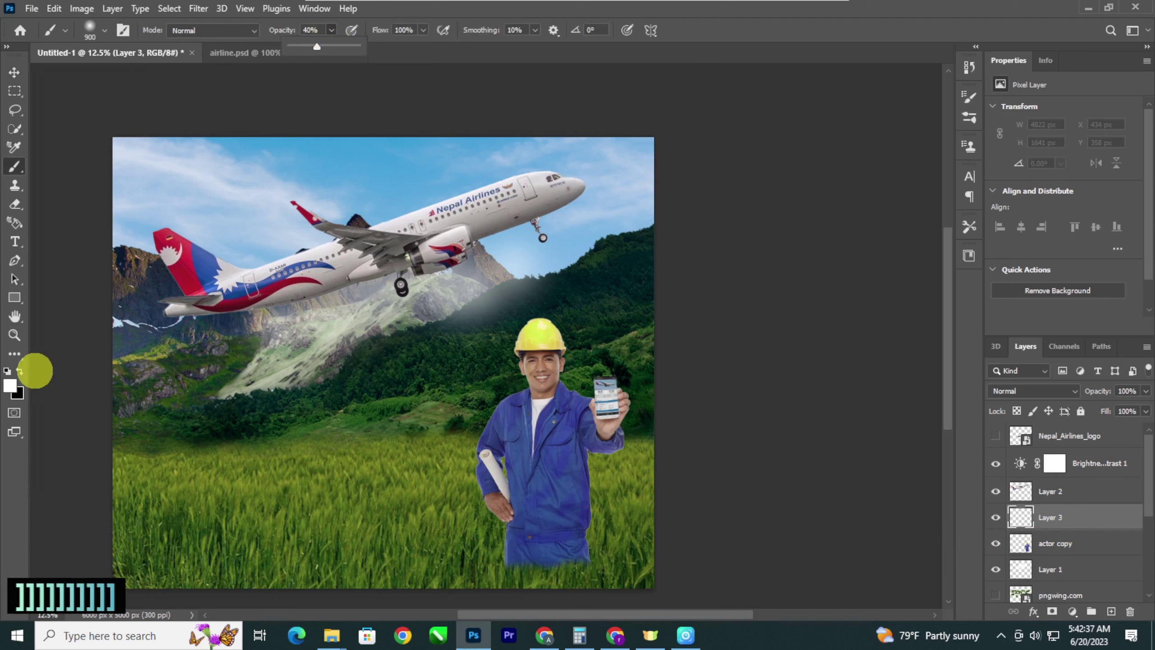
left_click(21, 371)
Step: Try shading the hills in black at 40% opacity with 900 px and 700 px brushes, undoing the strokes and the layer reordering
mouse_move(240, 377)
left_mouse_down()
mouse_move(442, 326)
mouse_move(593, 259)
left_mouse_up()
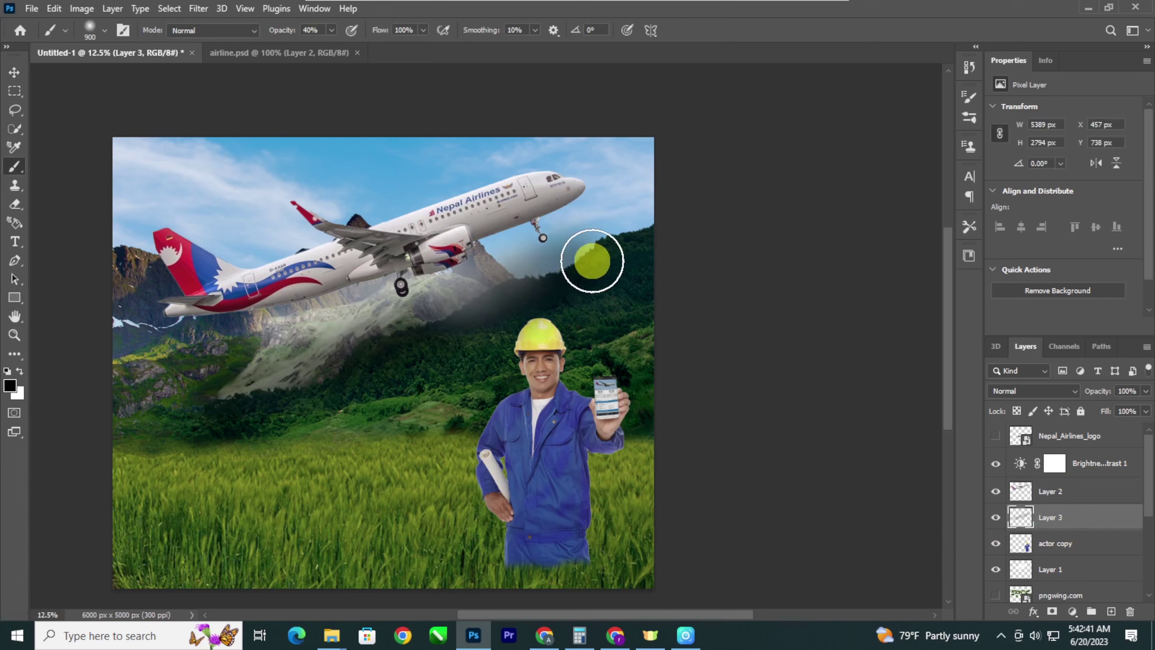
key("ctrl+z")
key("bracketleft")
key("bracketleft")
mouse_move(276, 403)
left_mouse_down()
mouse_move(433, 367)
mouse_move(541, 291)
mouse_move(423, 324)
left_mouse_up()
key("ctrl+z")
key("ctrl+z")
key("ctrl+z")
key("ctrl+z")
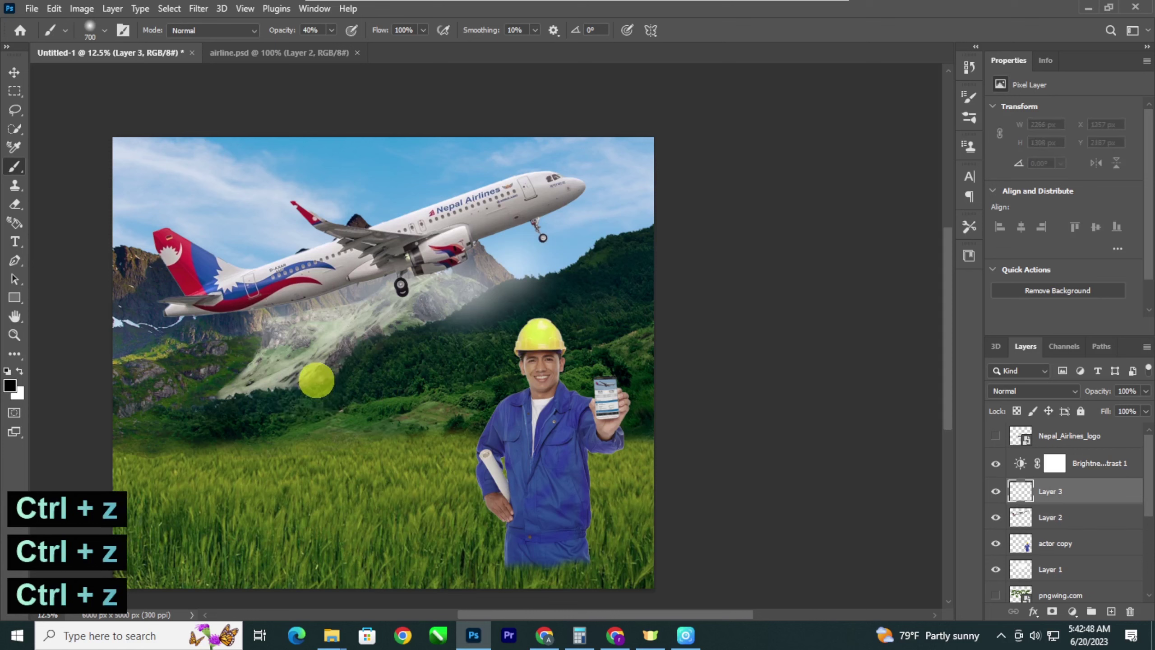
Step: Darken the pale slope and hills below the airplane on Layer 3 with a black 700 px brush at 19% opacity
left_click_drag(332, 47, 318, 45)
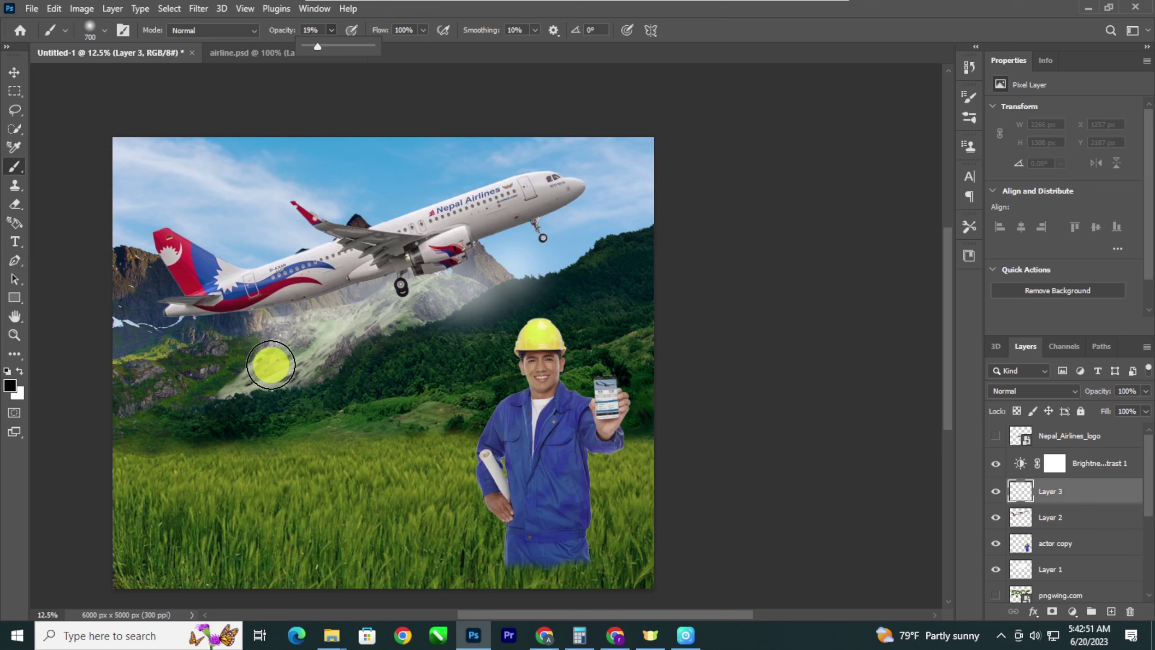
mouse_move(274, 364)
left_mouse_down()
mouse_move(505, 307)
mouse_move(273, 378)
mouse_move(465, 326)
left_mouse_up()
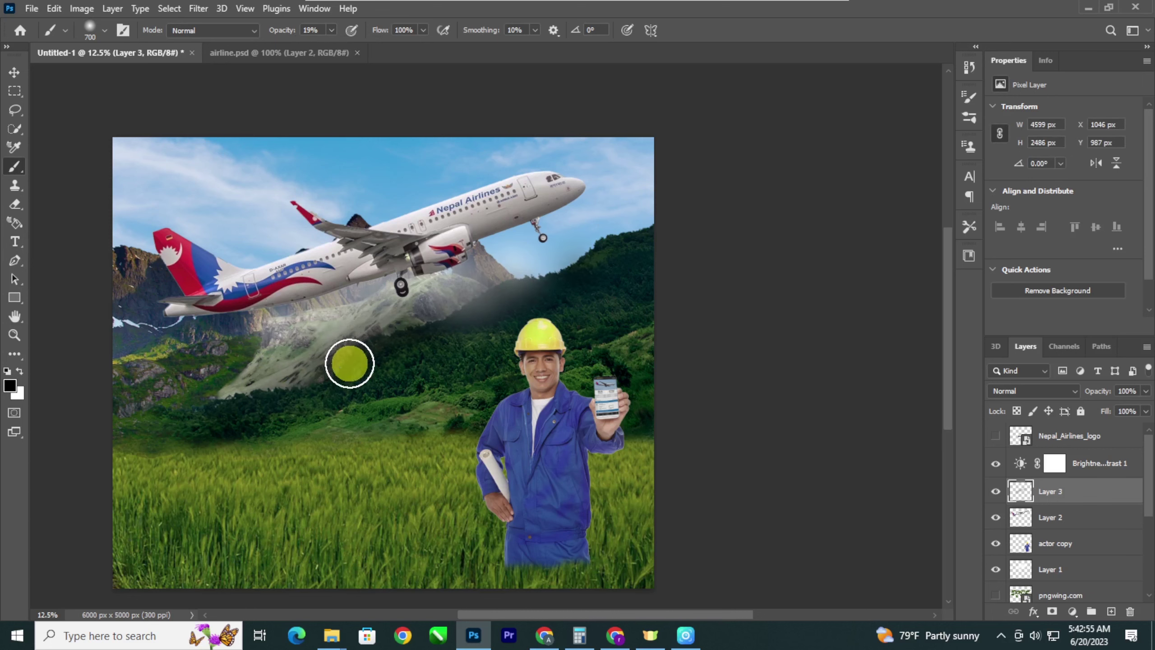
left_click(14, 72)
key("ctrl+minus")
key("space")
key("space")
key("space")
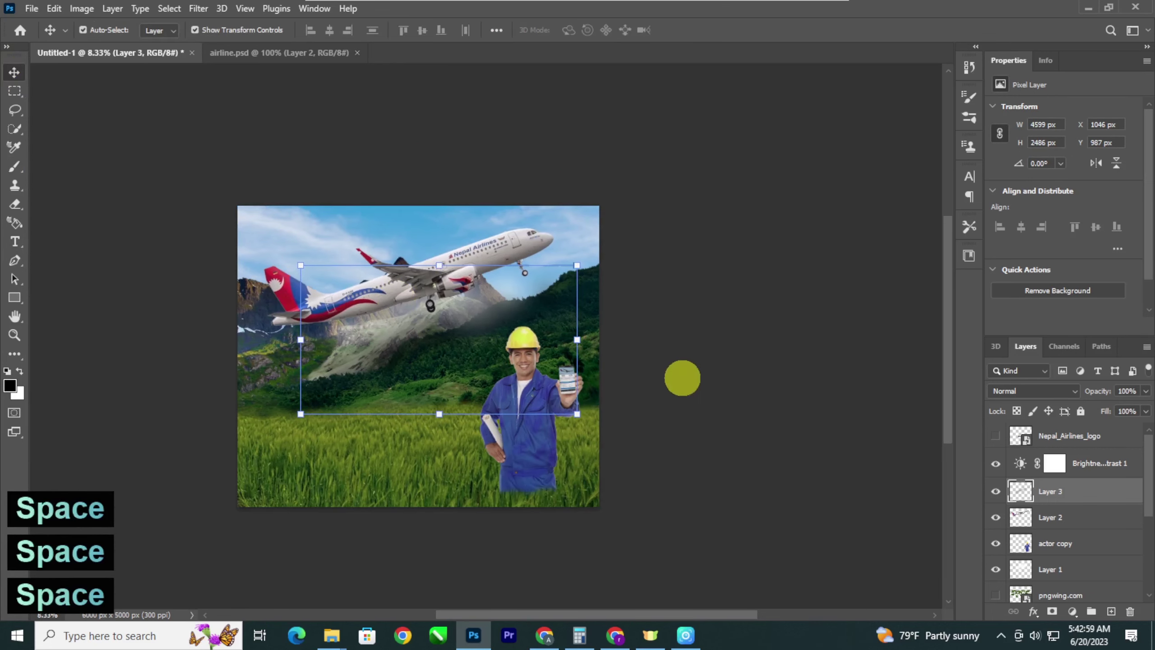
left_click(314, 96)
Step: Make the pngwing.com leaf layer visible and undo the accidental move of Layer 3
scroll(1020, 546, "down", 1)
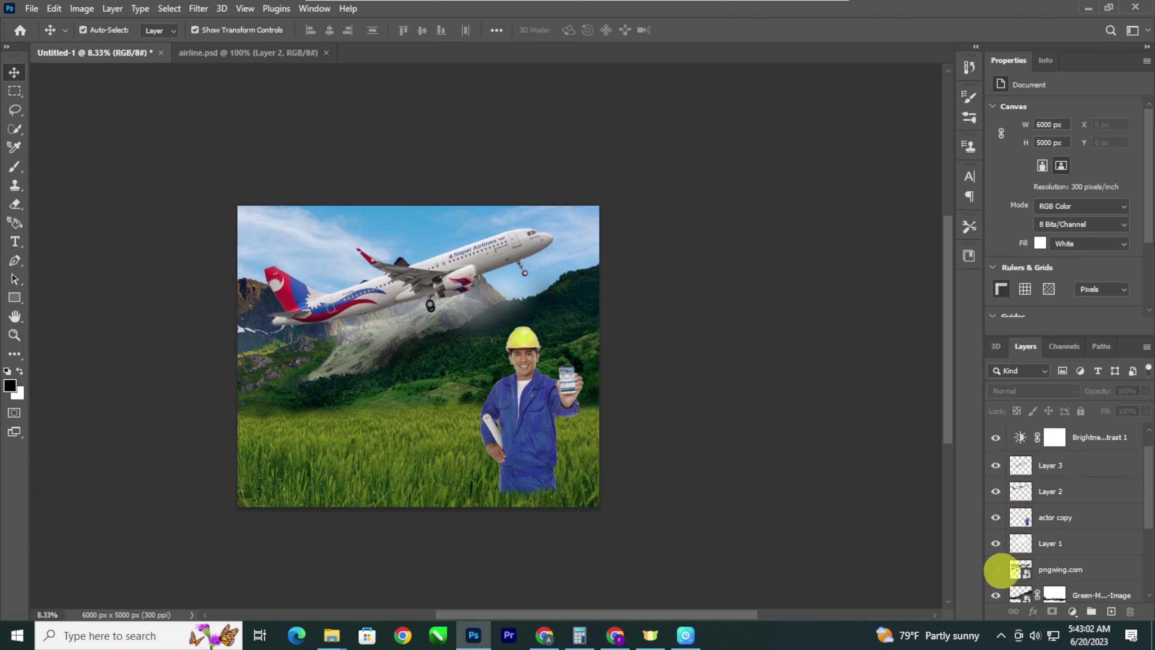
left_click(996, 570)
left_click_drag(491, 335, 356, 408)
key("ctrl+z")
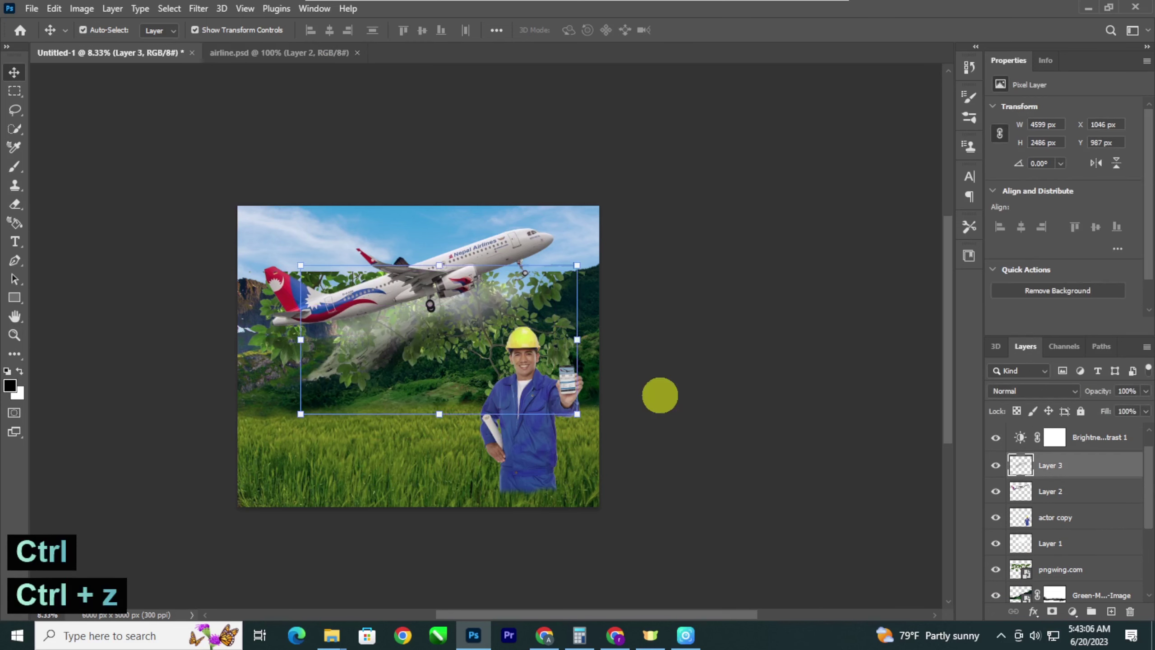
left_click(659, 394)
Step: Rotate the pngwing.com leaves to 4.09° and position them so they hang over the sky in the image's upper-right corner
left_click(561, 354)
key("ctrl+t")
left_click_drag(489, 392, 289, 474)
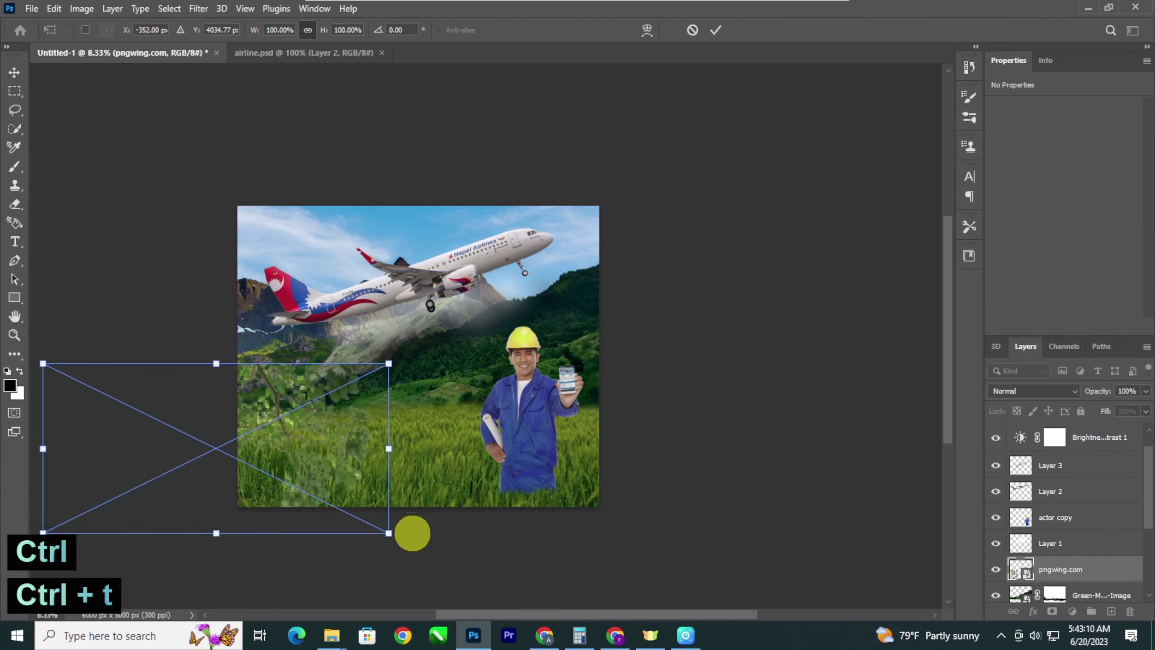
left_click_drag(413, 534, 404, 363)
left_click_drag(293, 379, 591, 295)
key("Return")
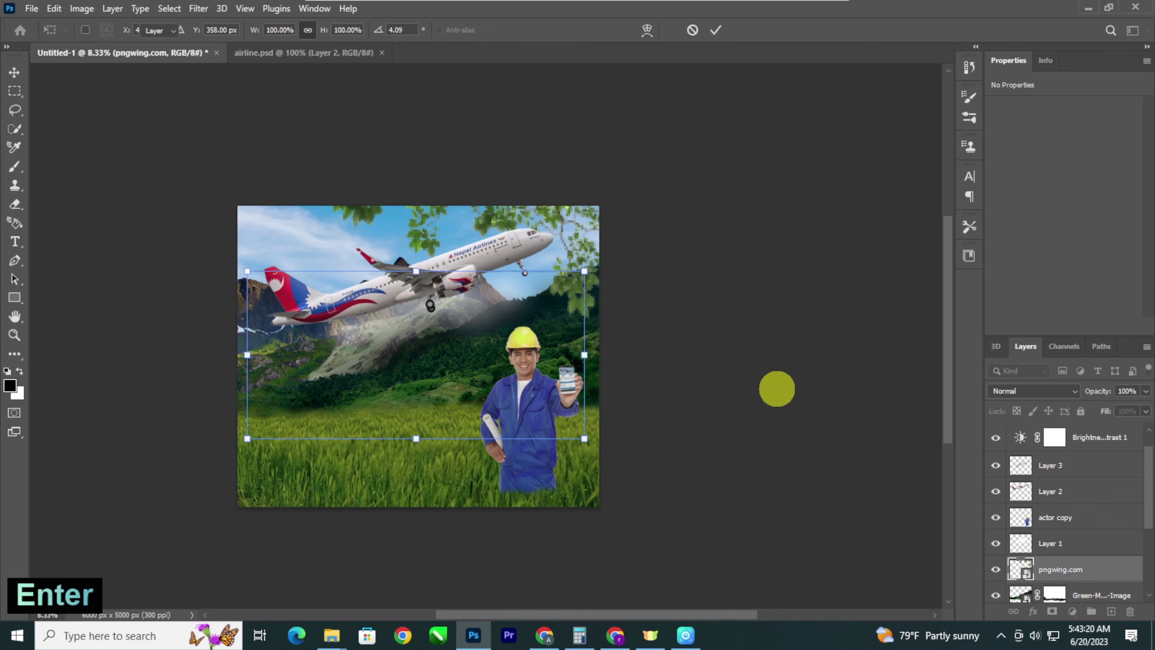
Step: Add a drop shadow to the pngwing.com leaves with a size of 57 px and reduced opacity
key("ctrl+minus")
key("ctrl+minus")
key("ctrl+plus")
key("ctrl+plus")
key("ctrl+plus")
key("space")
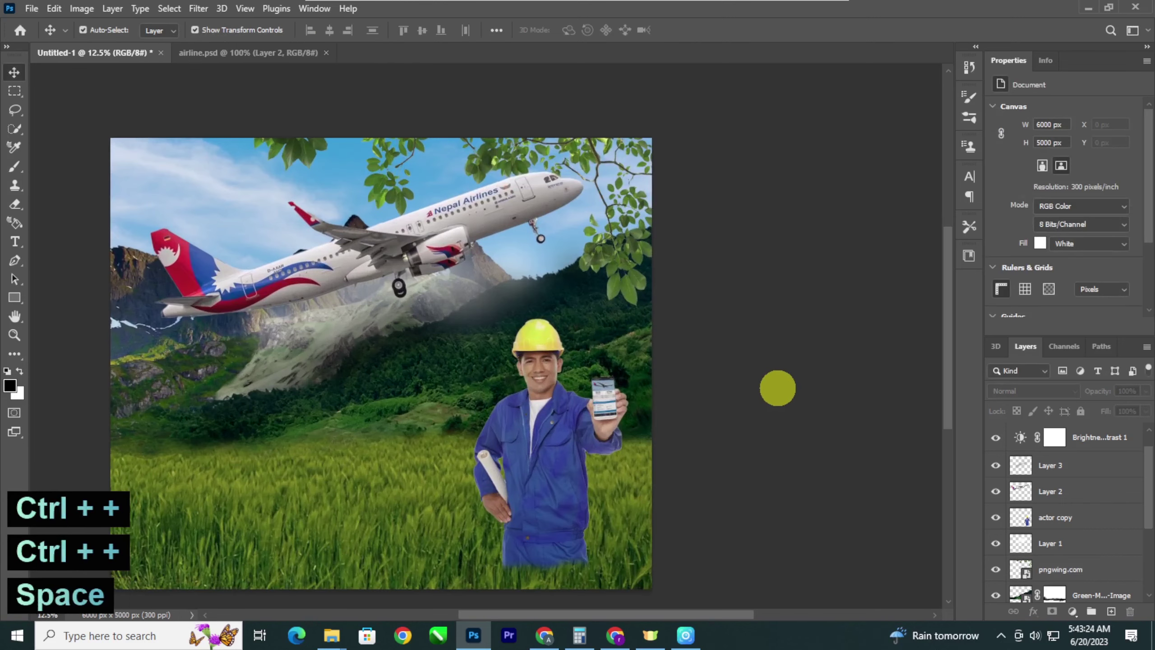
left_click_drag(777, 389, 750, 422)
left_click(612, 302)
left_click(1033, 611)
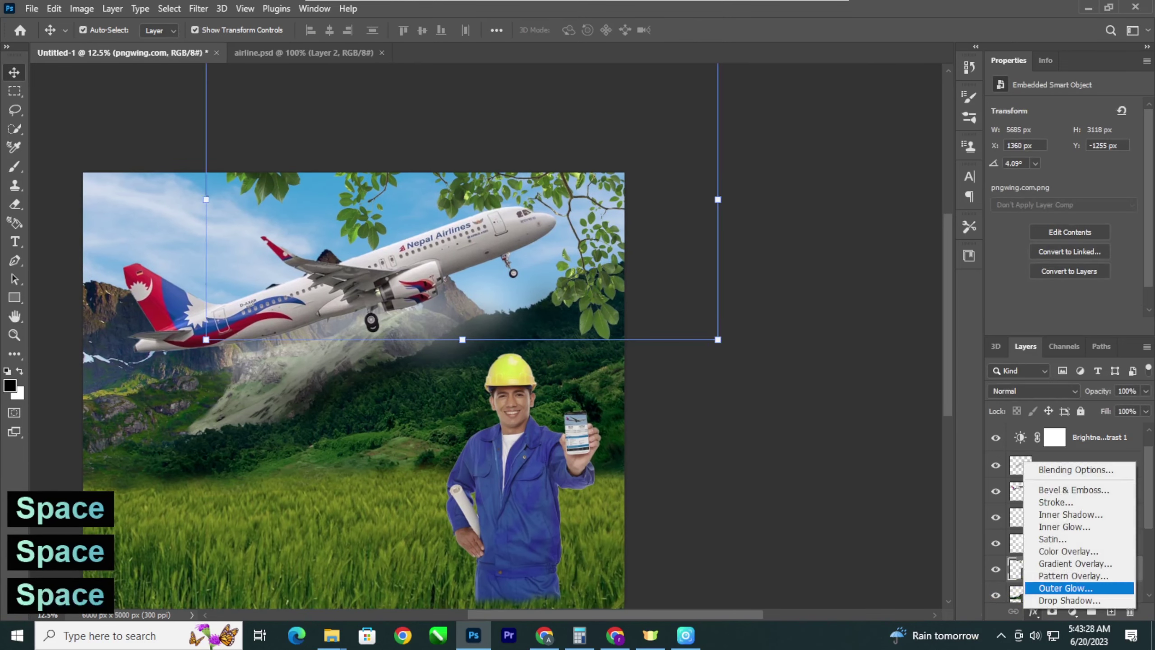
left_click(1046, 587)
left_click(605, 523)
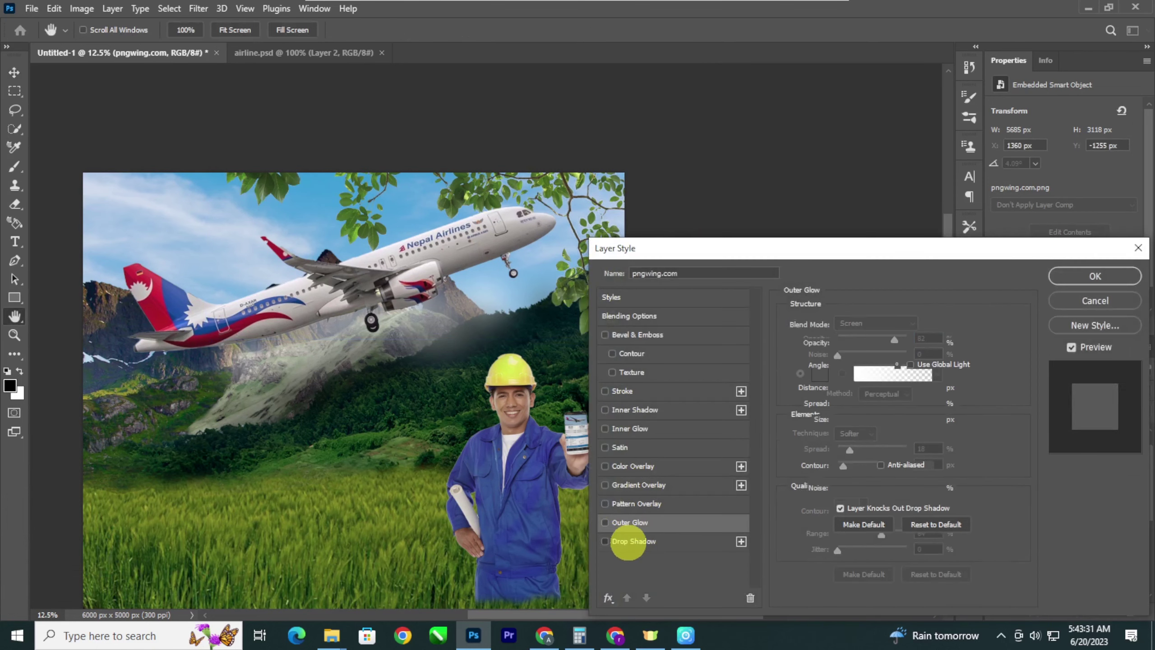
left_click(627, 541)
left_click_drag(848, 420, 860, 421)
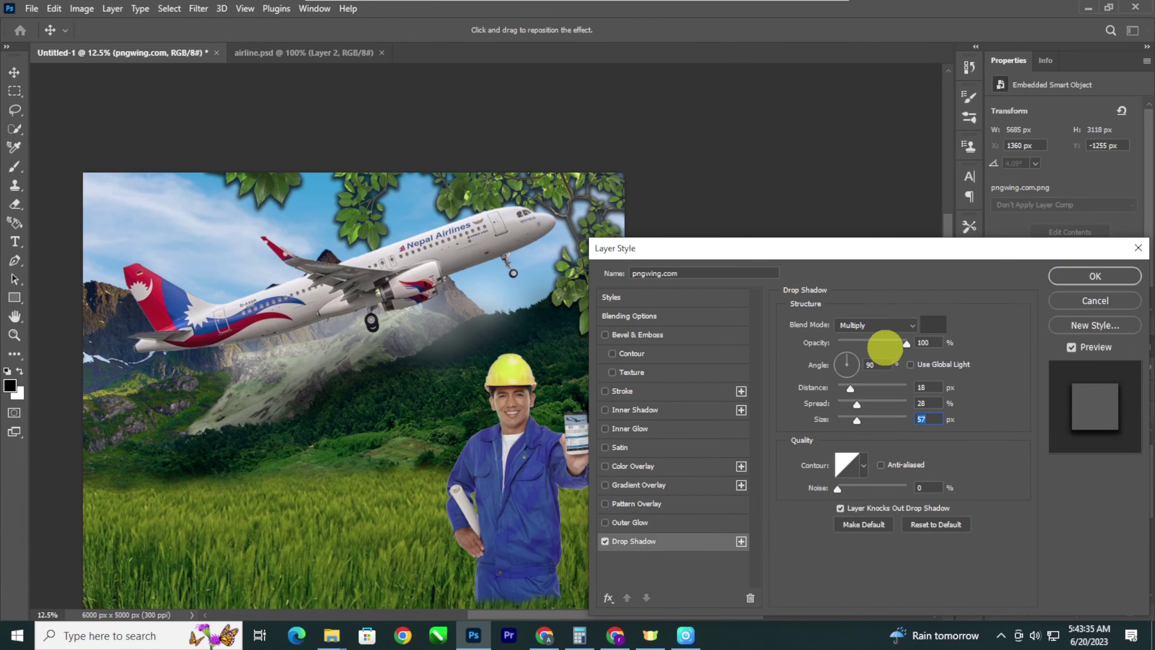
left_click_drag(885, 344, 859, 344)
left_click(1094, 277)
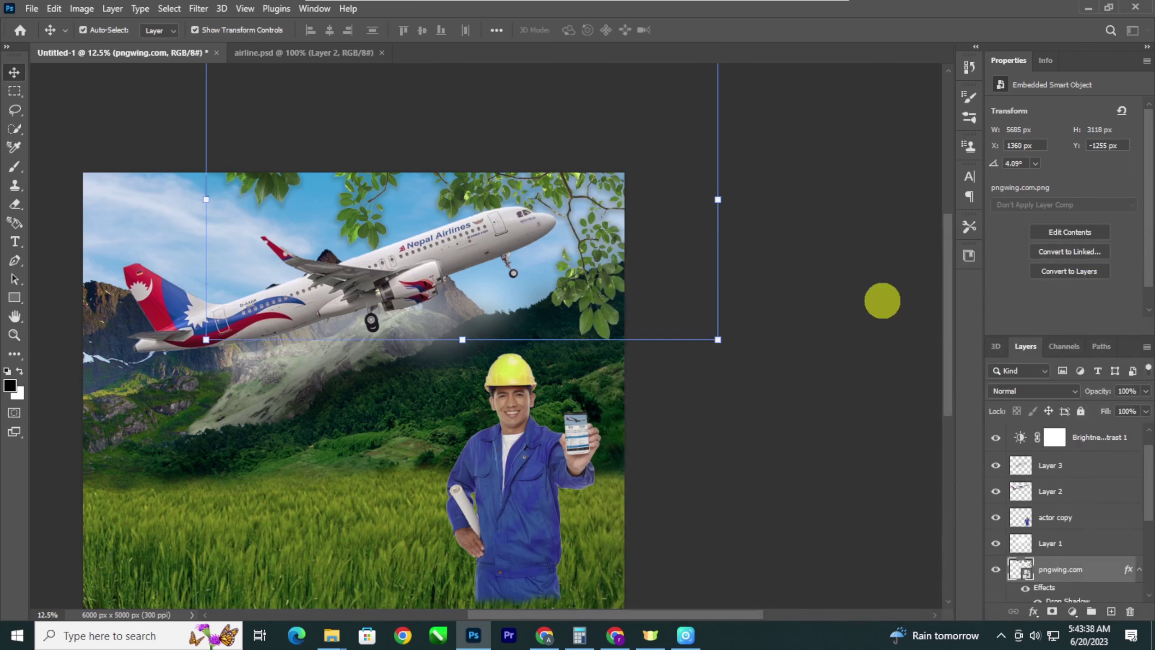
Step: Apply a drop shadow to the airplane layer, discarding the layer mask added by mistake
left_click(393, 298)
left_click(1052, 611)
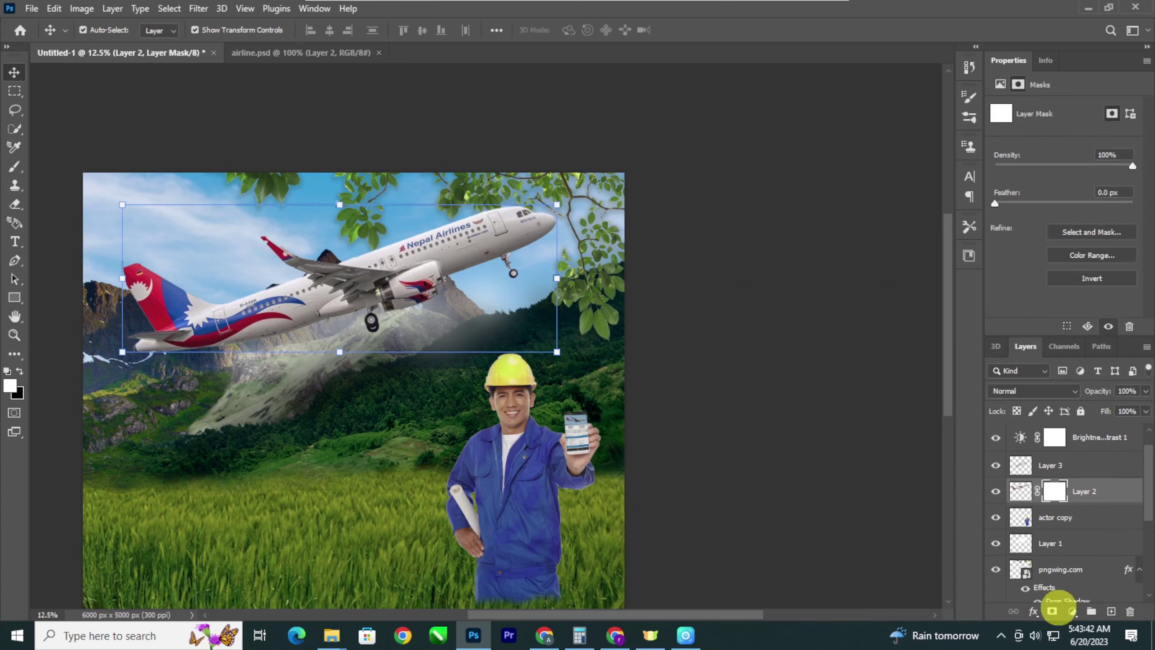
key("ctrl+z")
left_click(1032, 612)
left_click(1045, 600)
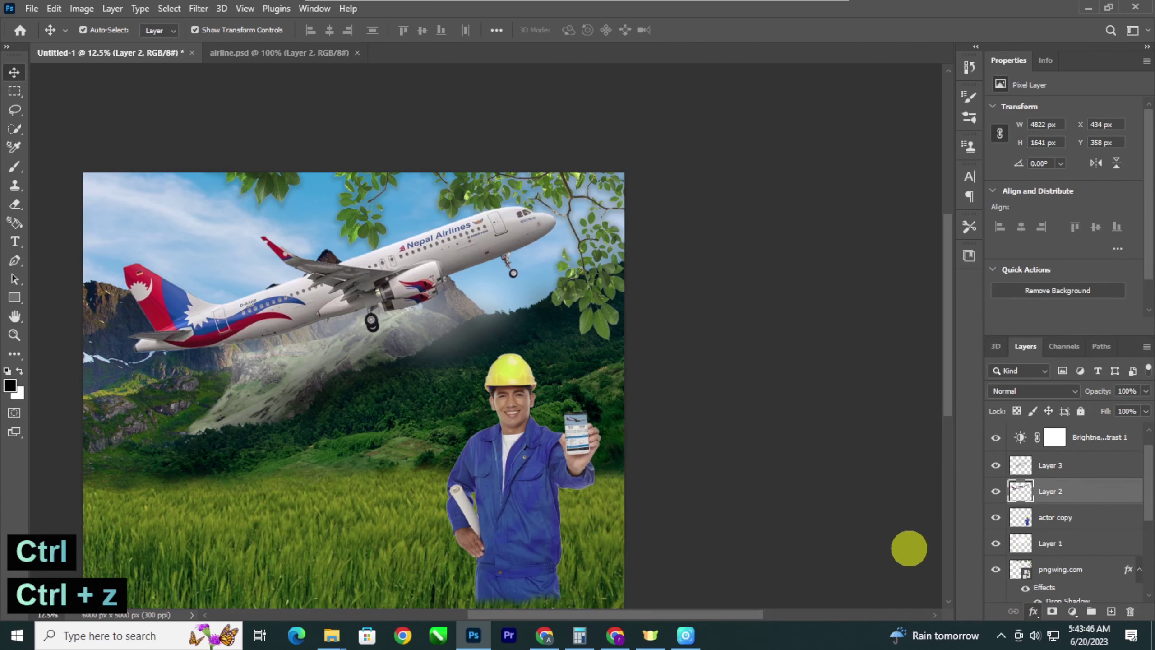
left_click(1096, 301)
Step: Duplicate the pngwing.com leaf layer and place the copy over the lower-left part of the image
key("ctrl+minus")
key("ctrl+minus")
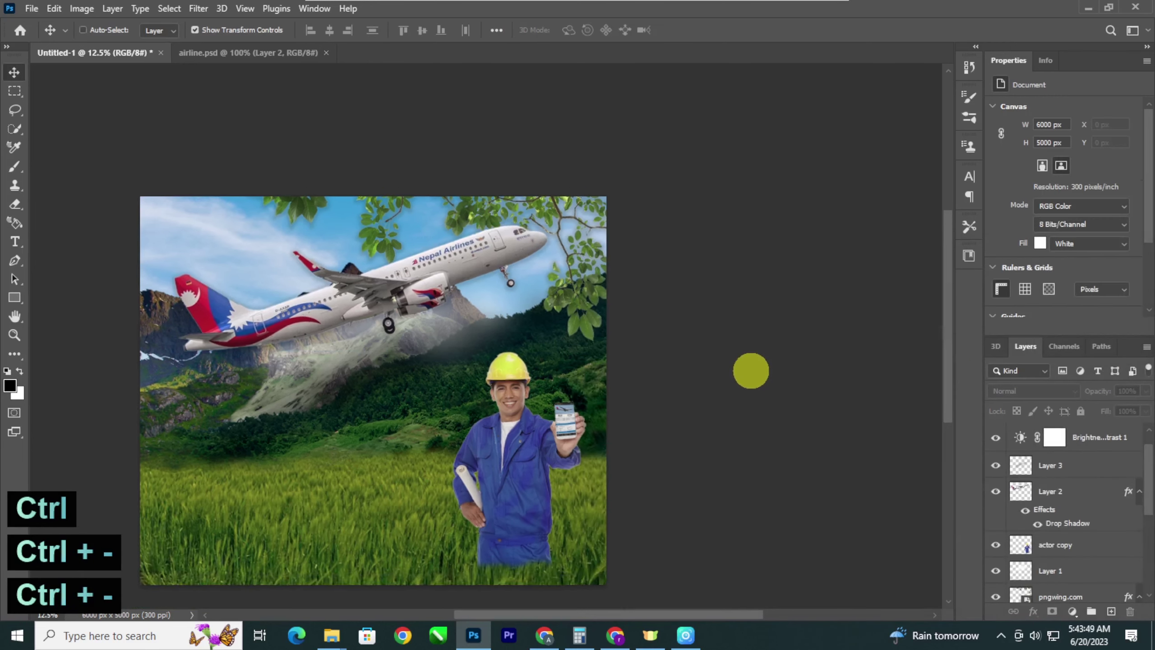
key("ctrl+plus")
key("ctrl+minus")
key("ctrl+plus")
key("ctrl+plus")
left_click_drag(699, 391, 706, 381)
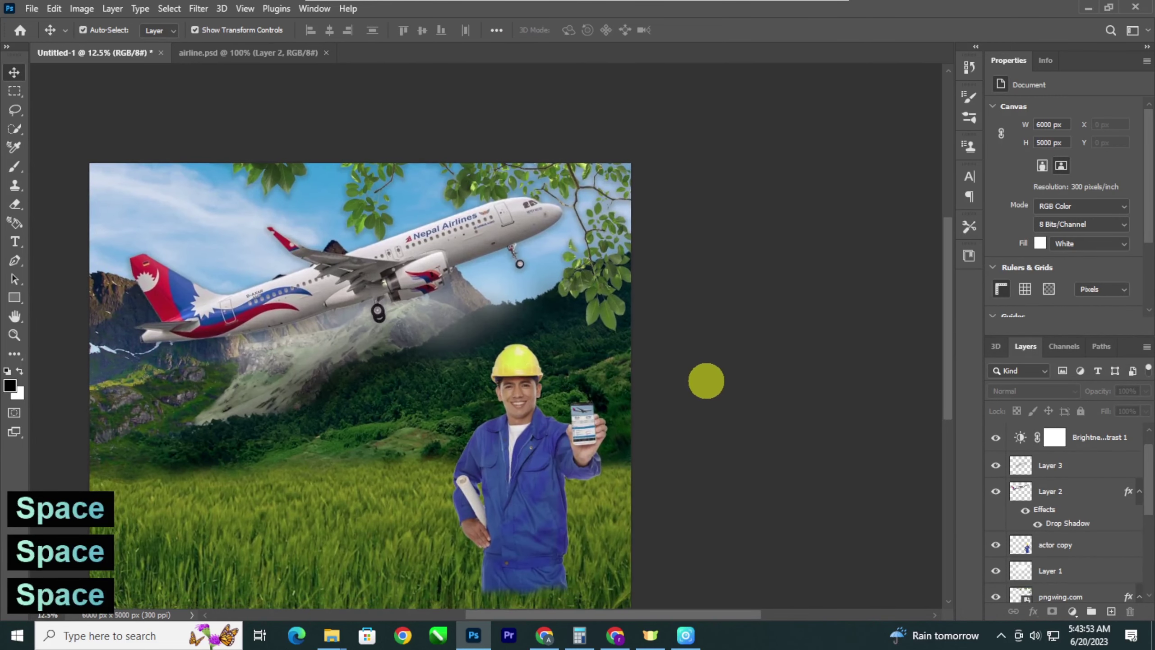
key("ctrl+minus")
left_click(568, 308)
left_click_drag(568, 306, 348, 490)
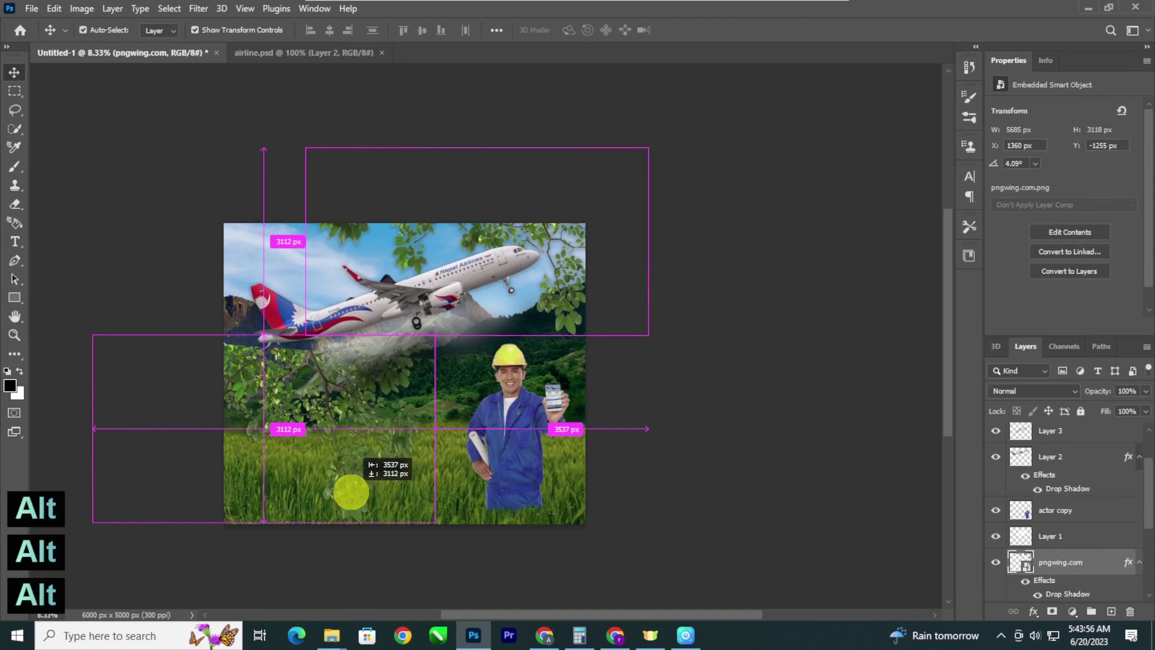
Step: Rotate the pngwing.com copy leaves to about -79° and position them along the image's left edge, above the grass
key("ctrl+t")
left_click_drag(474, 574, 352, 334)
left_click_drag(257, 399, 203, 498)
left_click_drag(347, 490, 355, 480)
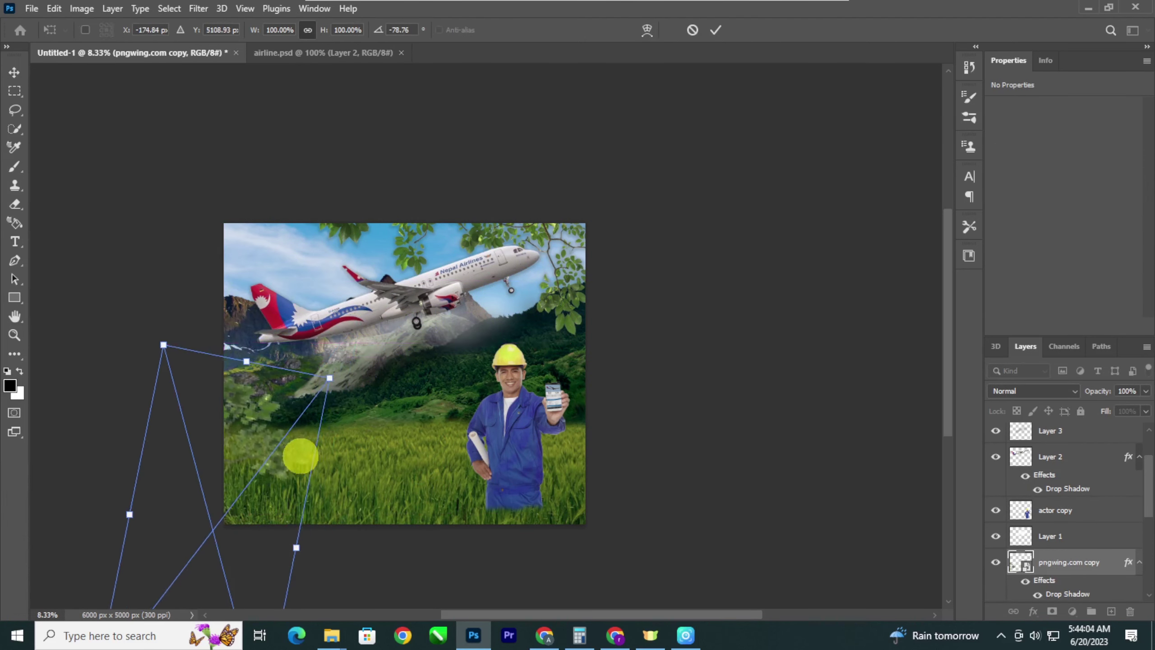
left_click_drag(290, 449, 297, 416)
key("Return")
left_click(119, 284)
Step: Add a new empty layer directly beneath the pngwing.com copy layer
key("ctrl+minus")
key("ctrl+minus")
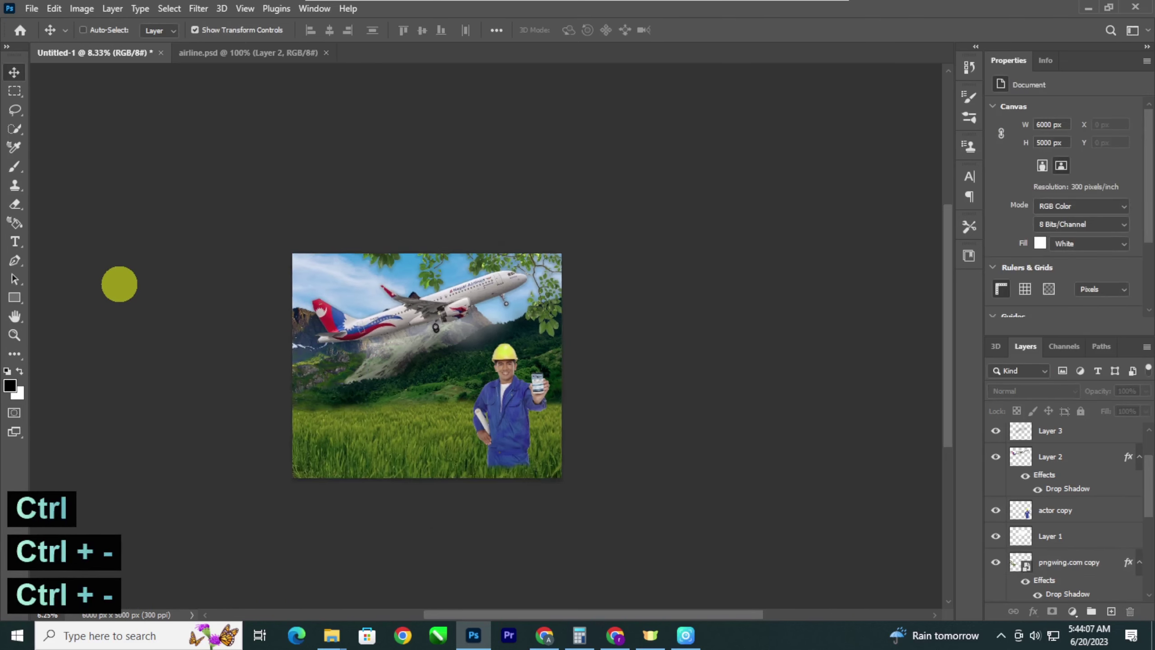
key("ctrl+plus")
key("ctrl+plus")
key("ctrl+space")
key("ctrl+plus")
left_click_drag(171, 335, 196, 320)
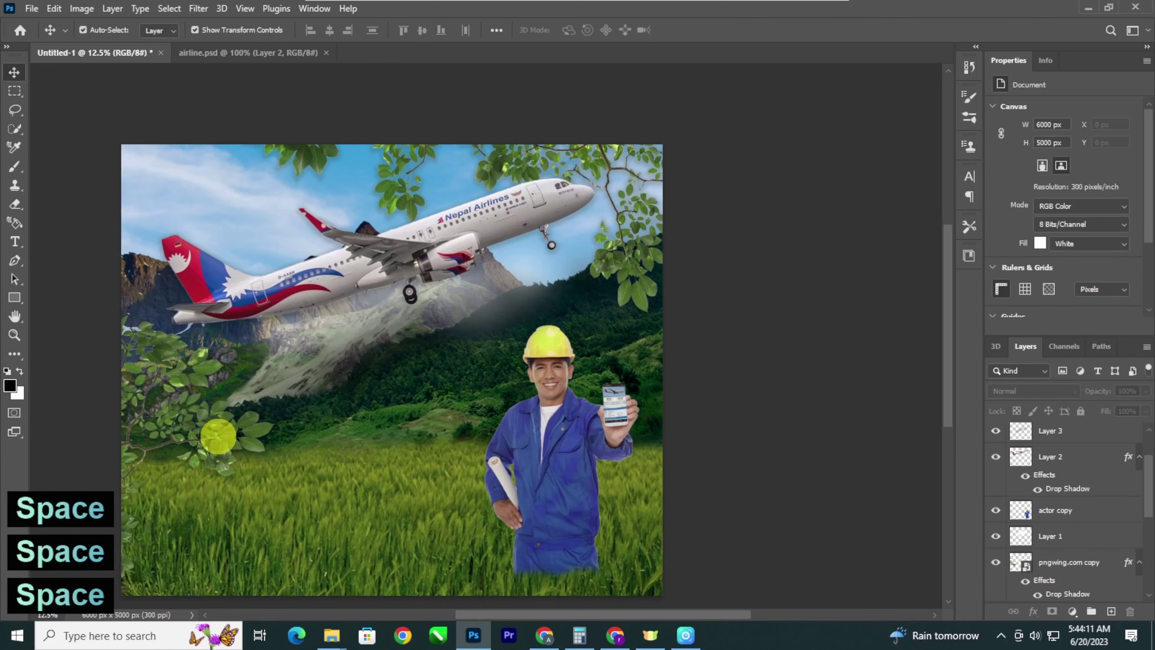
left_click(218, 437)
left_click(1111, 611)
mouse_move(1071, 566)
left_mouse_down()
mouse_move(1071, 600)
mouse_move(1072, 544)
mouse_move(1064, 583)
mouse_move(1046, 541)
left_mouse_up()
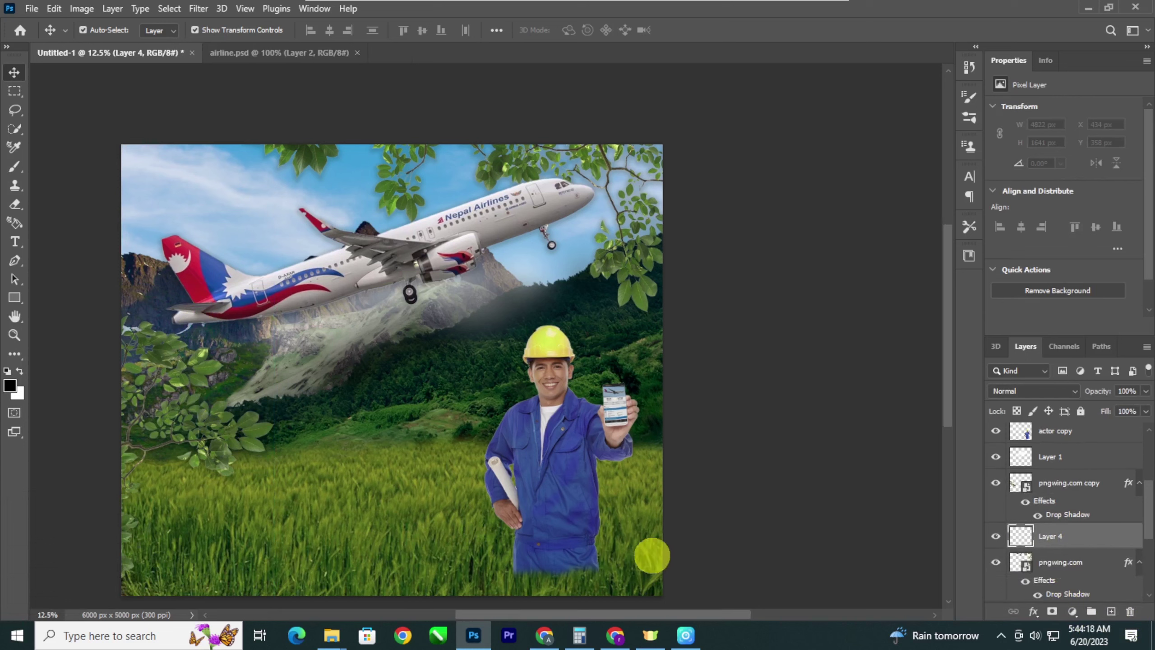
Step: Paint soft black shading over the grass in the image's lower-left corner with an 800 px brush at 19% opacity
key("b")
key("bracketright")
mouse_move(181, 548)
left_mouse_down()
mouse_move(185, 509)
mouse_move(163, 485)
mouse_move(201, 536)
mouse_move(182, 505)
left_mouse_up()
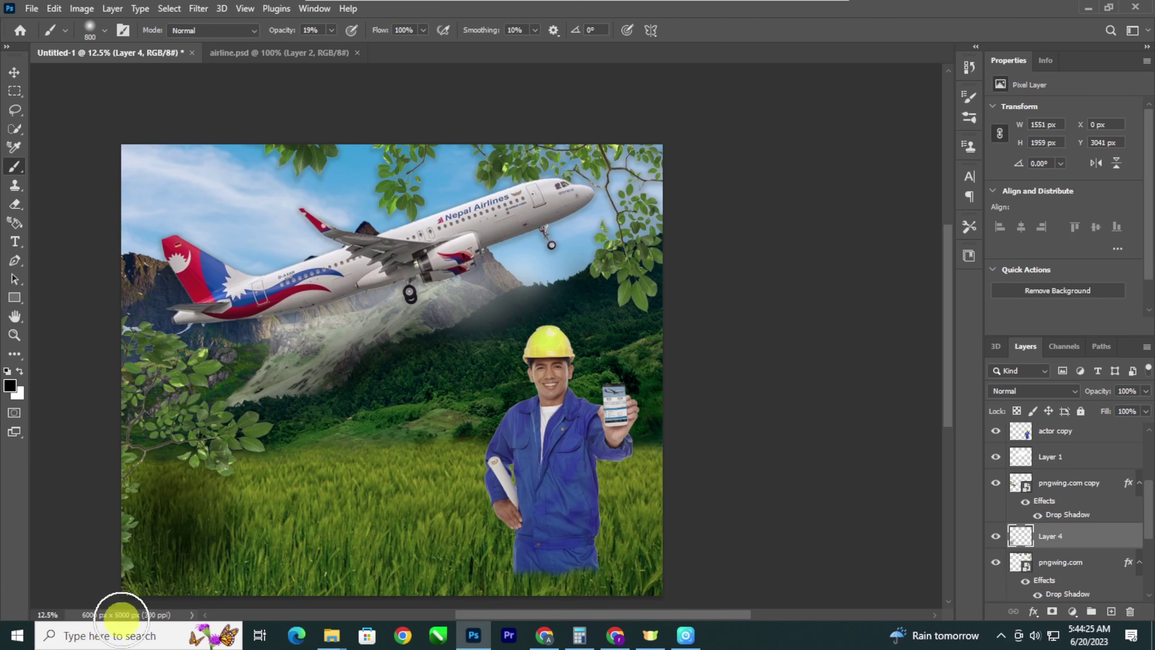
Step: Examine the composition at different magnifications to judge the dark shading beneath the left-hand leaves
left_click(14, 72)
key("ctrl+minus")
key("ctrl+minus")
key("ctrl+minus")
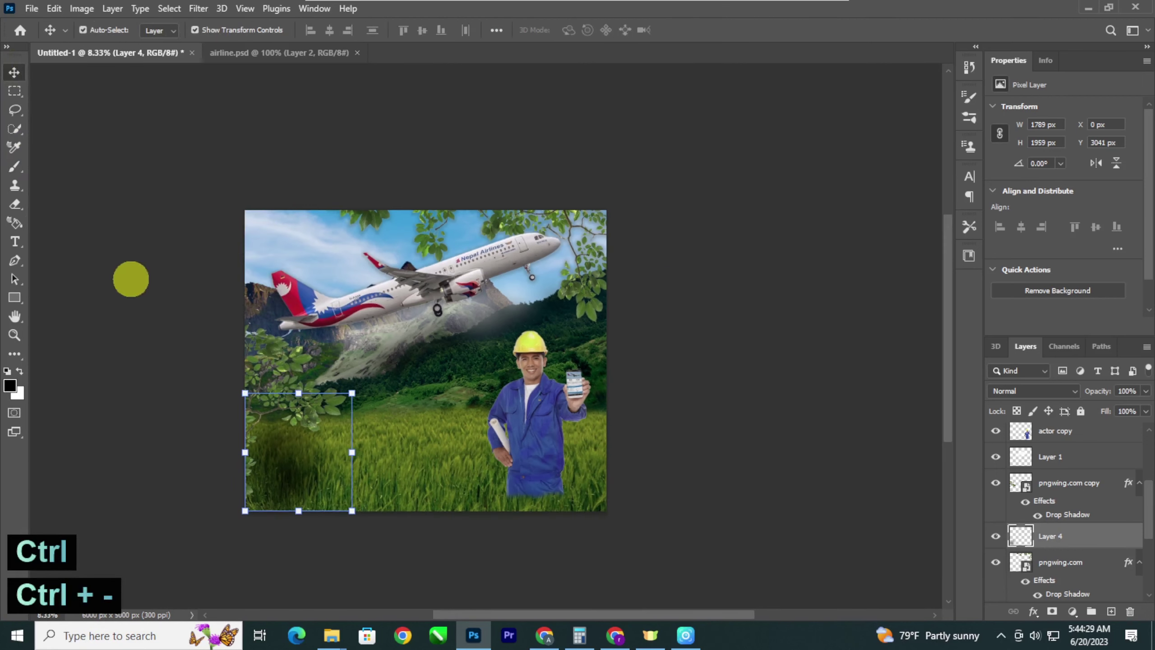
left_click(171, 392, "ctrl")
key("ctrl+plus")
key("ctrl+plus")
key("ctrl+plus")
key("ctrl+minus")
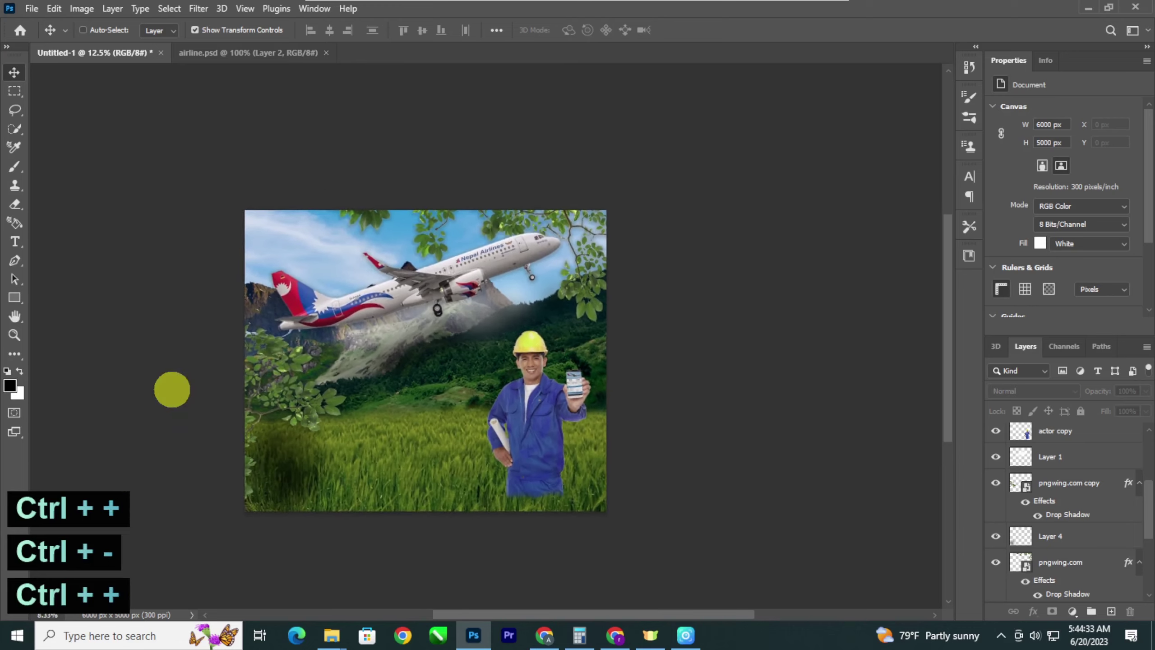
key("ctrl+plus")
key("space")
key("ctrl+minus")
key("space")
left_click_drag(213, 392, 223, 398)
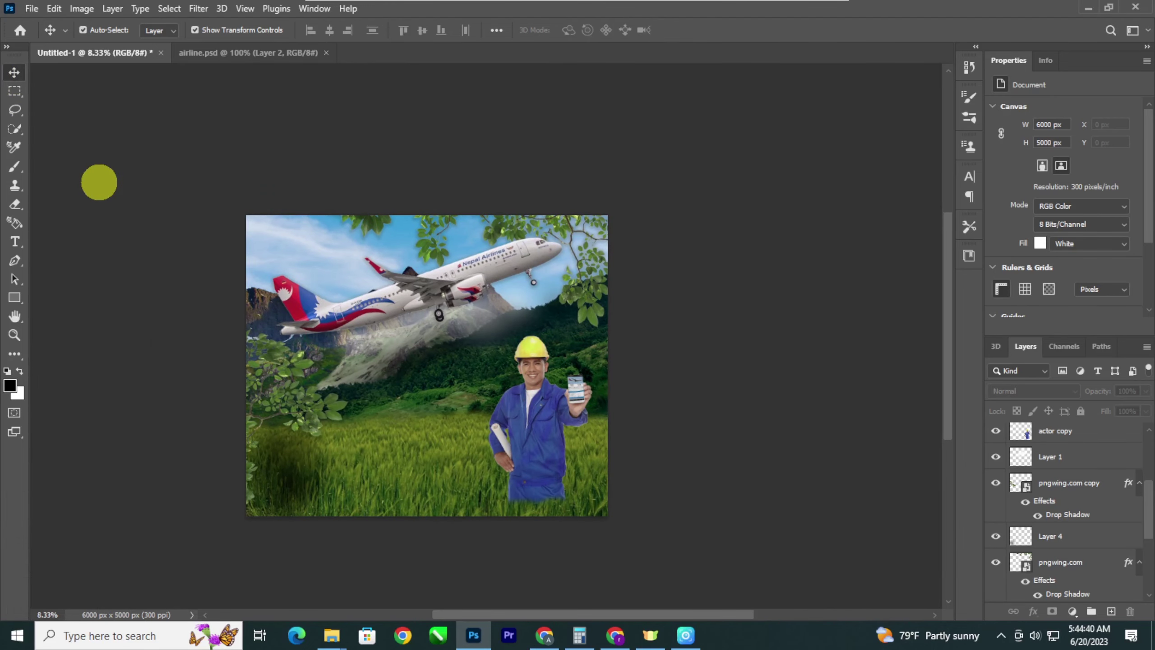
Step: Add a layer mask to the actor copy layer and brush its lower legs out so they fade into the grass
key("ctrl+plus")
key("ctrl+plus")
key("space")
key("space")
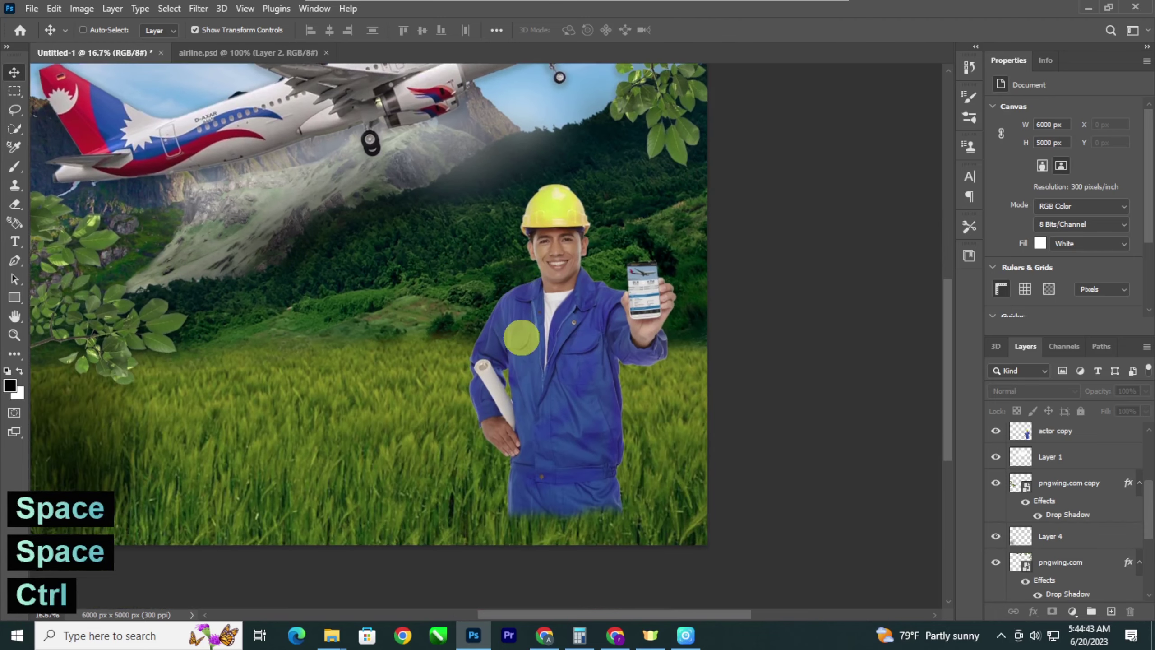
key("ctrl+plus")
key("ctrl+space")
key("space")
left_click(523, 338)
key("space")
key("space")
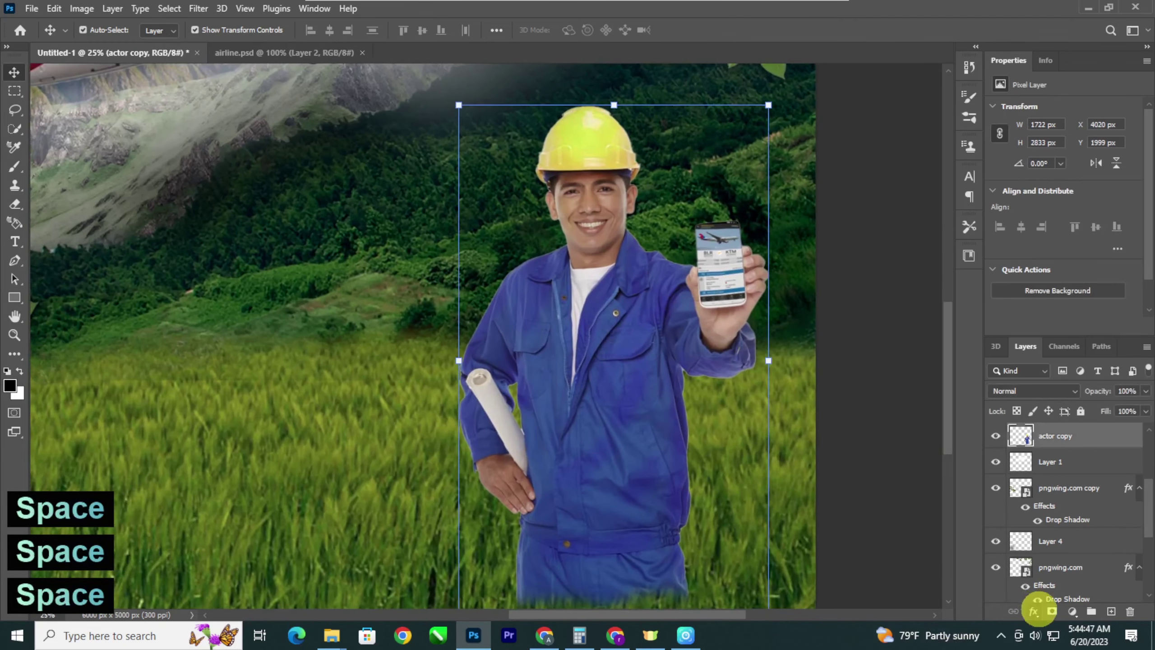
left_click(1050, 612)
key("b")
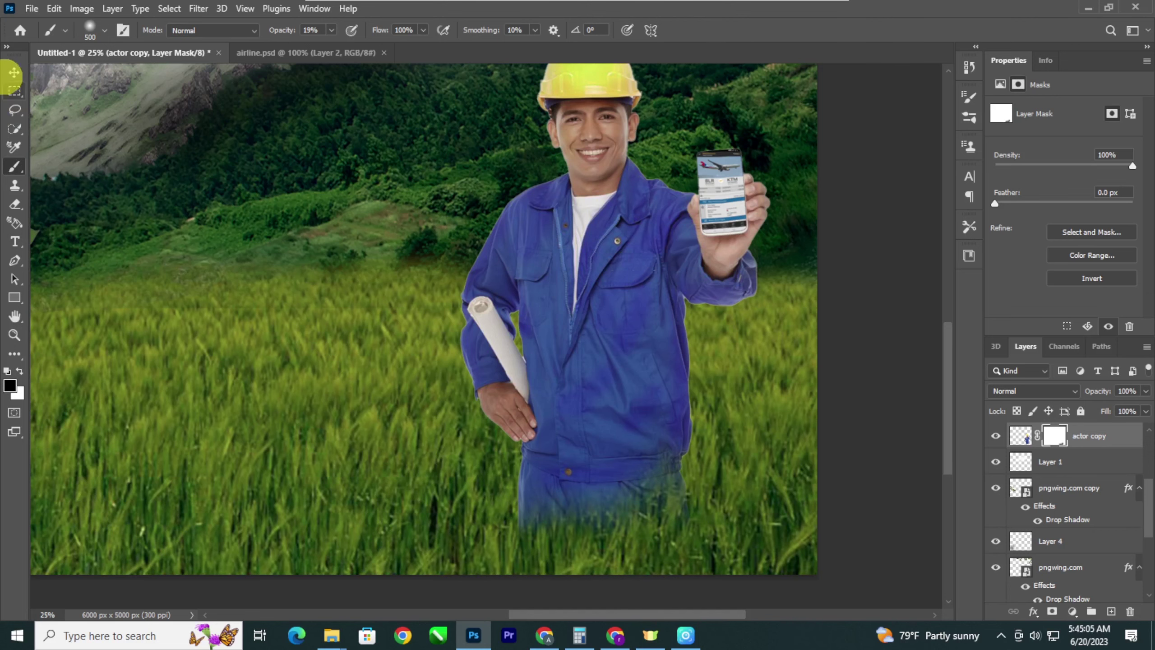
Step: Examine how the masked actor blends into the grass, both close up and in the whole composition
left_click(13, 72)
key("ctrl+minus")
key("ctrl+minus")
key("ctrl+minus")
left_click(368, 482)
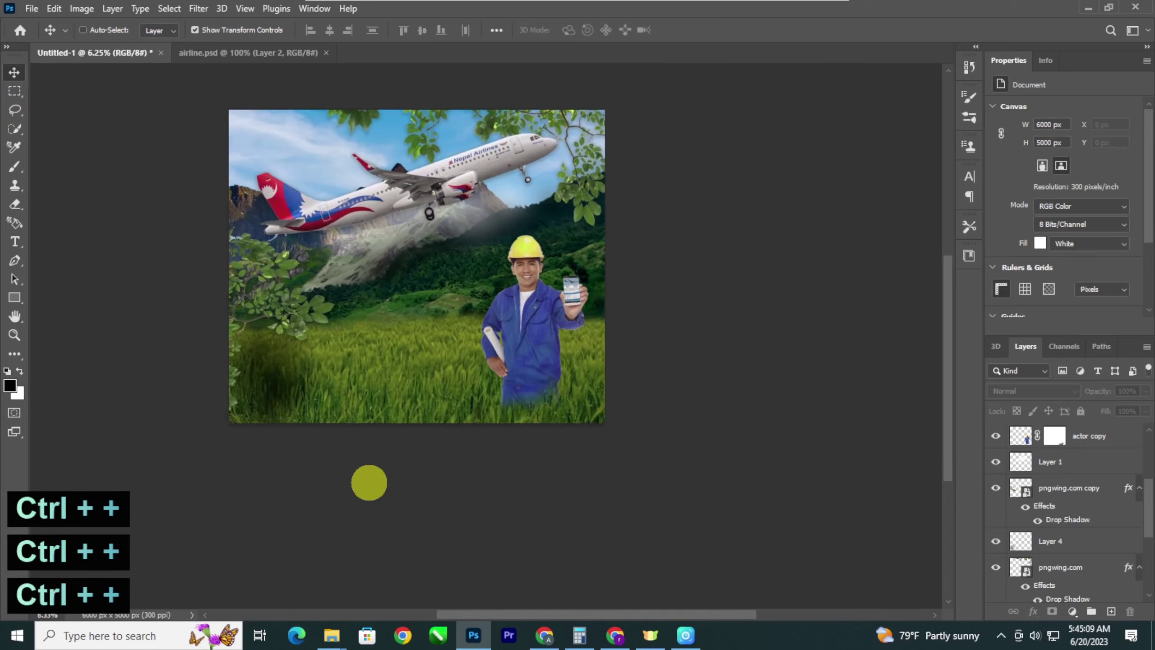
key("ctrl+plus")
key("ctrl+plus")
key("ctrl+plus")
key("ctrl+plus")
key("ctrl+minus")
key("ctrl+minus")
left_click_drag(356, 365, 392, 478)
key("ctrl+minus")
Step: Add a Brightness/Contrast adjustment above Layer 3 with brightness -15 and contrast 27
scroll(1029, 483, "up", 3)
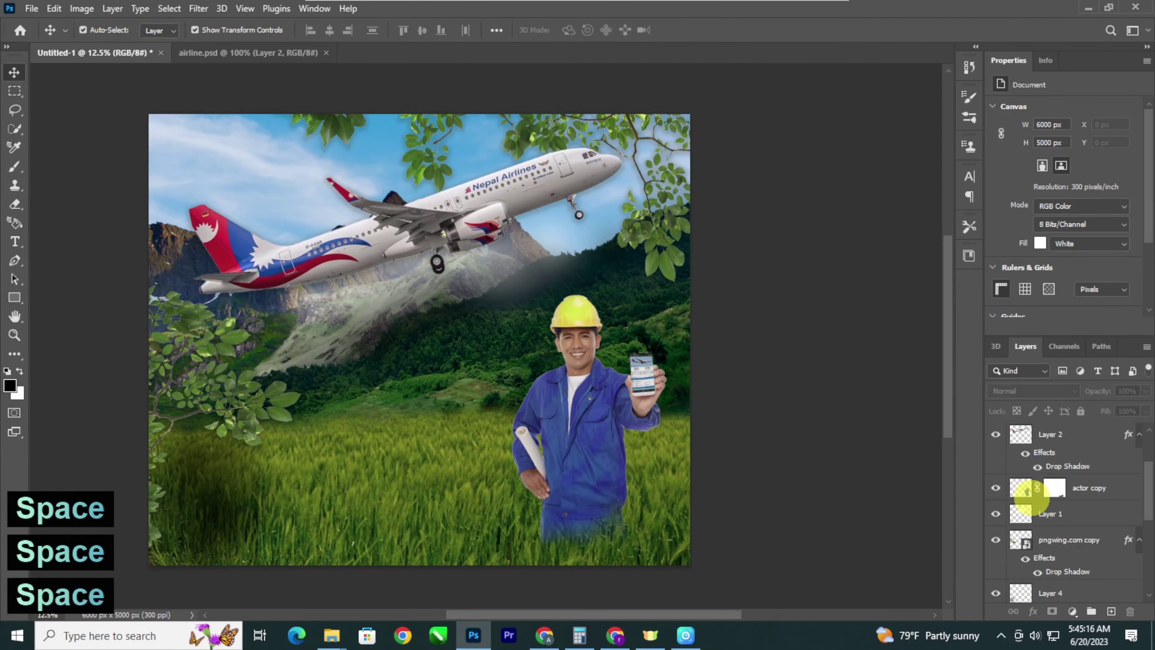
left_click(1025, 464)
left_click_drag(1054, 148, 1056, 149)
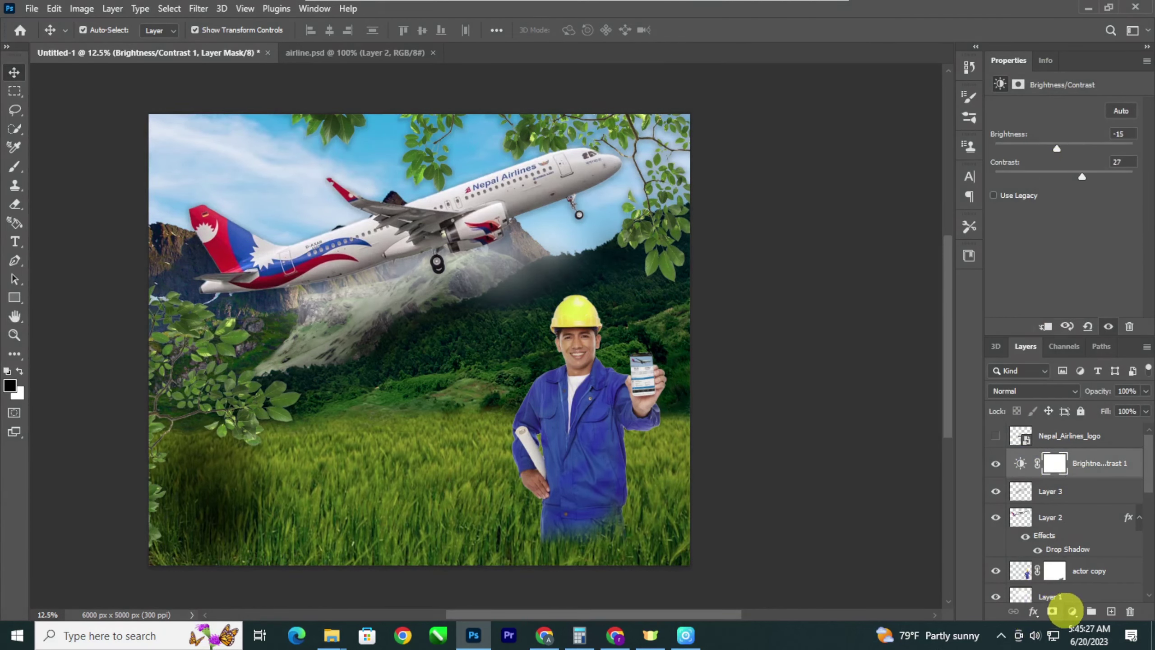
Step: Add a Hue/Saturation adjustment above the Brightness/Contrast layer with saturation +26, lightness -3 and a slightly raised hue
left_click(1072, 611)
left_click(1078, 472)
left_click_drag(1064, 162, 1062, 220)
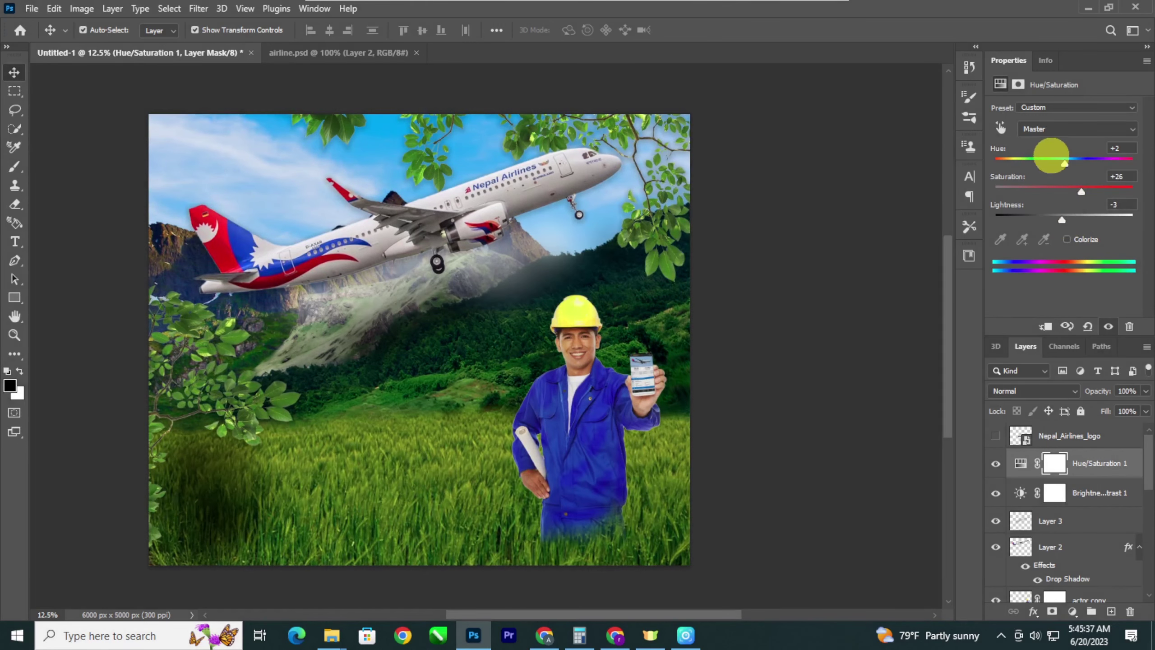
left_click_drag(1065, 163, 1072, 163)
left_click(884, 276)
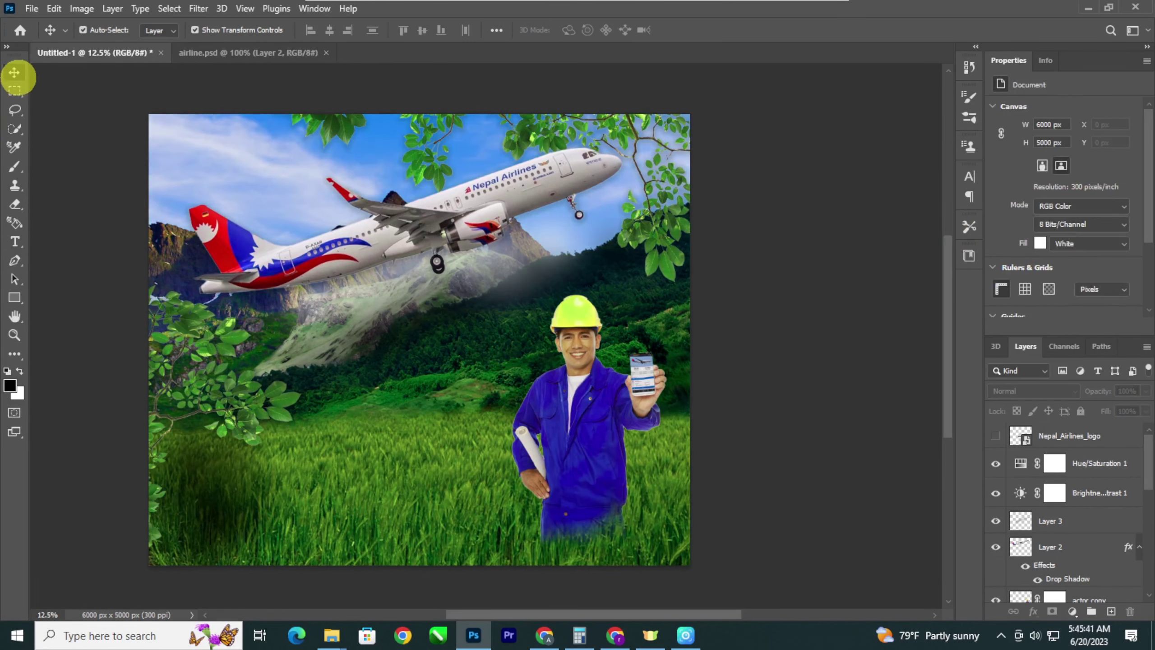
key("ctrl+minus")
key("ctrl+plus")
key("space")
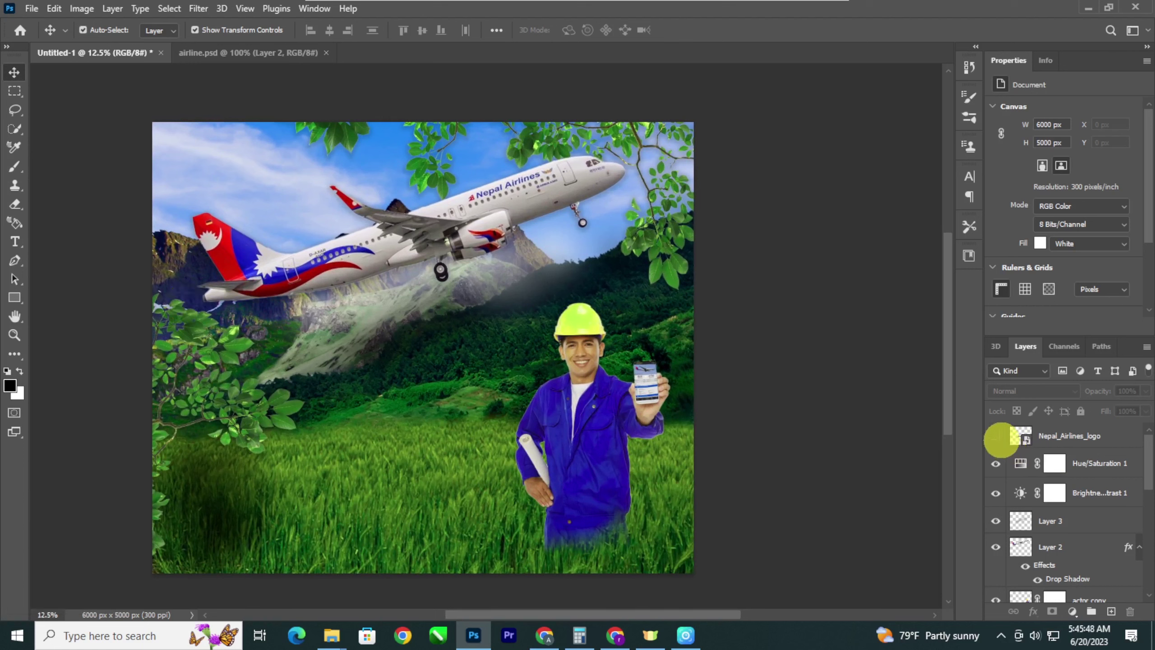
Step: Show the Nepal_Airlines_logo layer and place the logo over the sky in the image's upper-left corner
left_click(996, 436)
left_click_drag(448, 342, 195, 179)
key("ctrl+t")
key("Return")
key("ctrl+z")
left_click(122, 179, "ctrl")
left_click(119, 183, "ctrl")
Step: Examine the overall composition with the Nepal Airlines logo in place
key("ctrl+minus")
key("ctrl+minus")
key("ctrl+plus")
key("ctrl+plus")
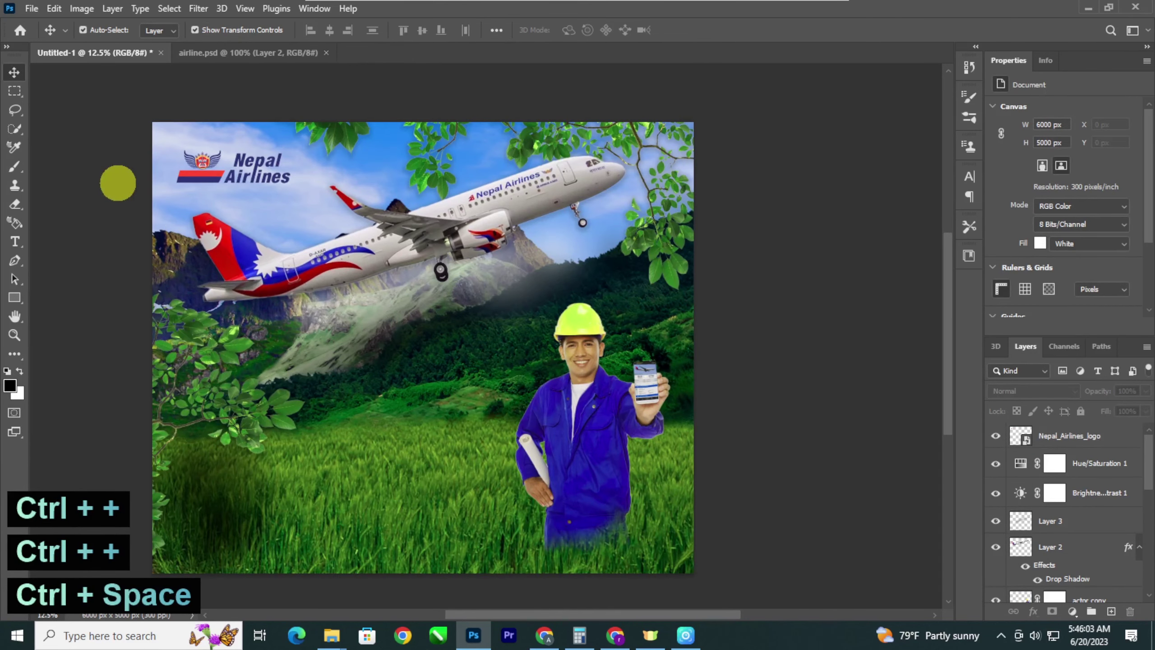
left_click_drag(328, 299, 331, 285)
key("ctrl+minus")
key("ctrl+plus")
key("space")
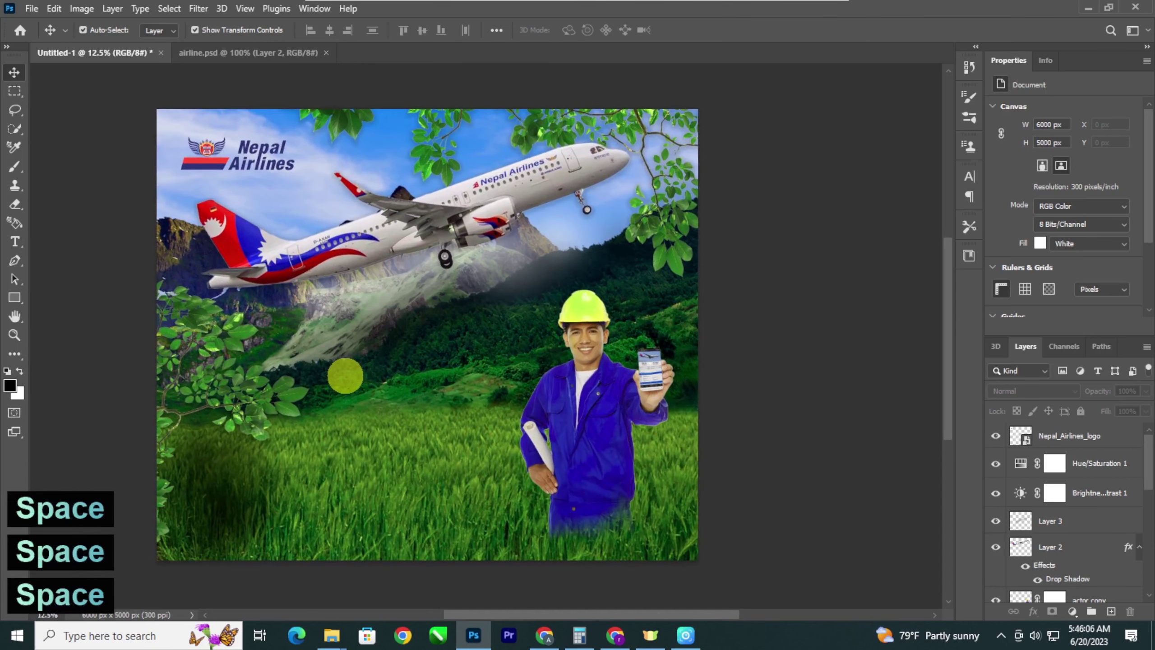
Step: Add a text line reading "Best Airline" over the hillside between the left-hand leaves and the actor
key("t")
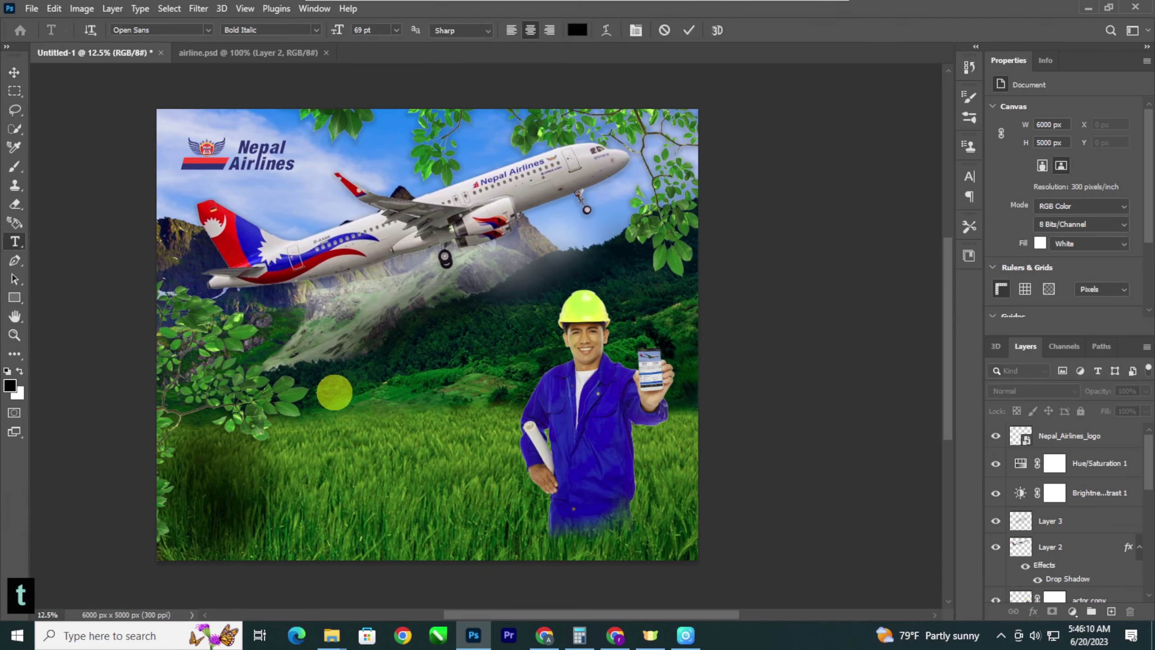
left_click(335, 392)
type("Best Air")
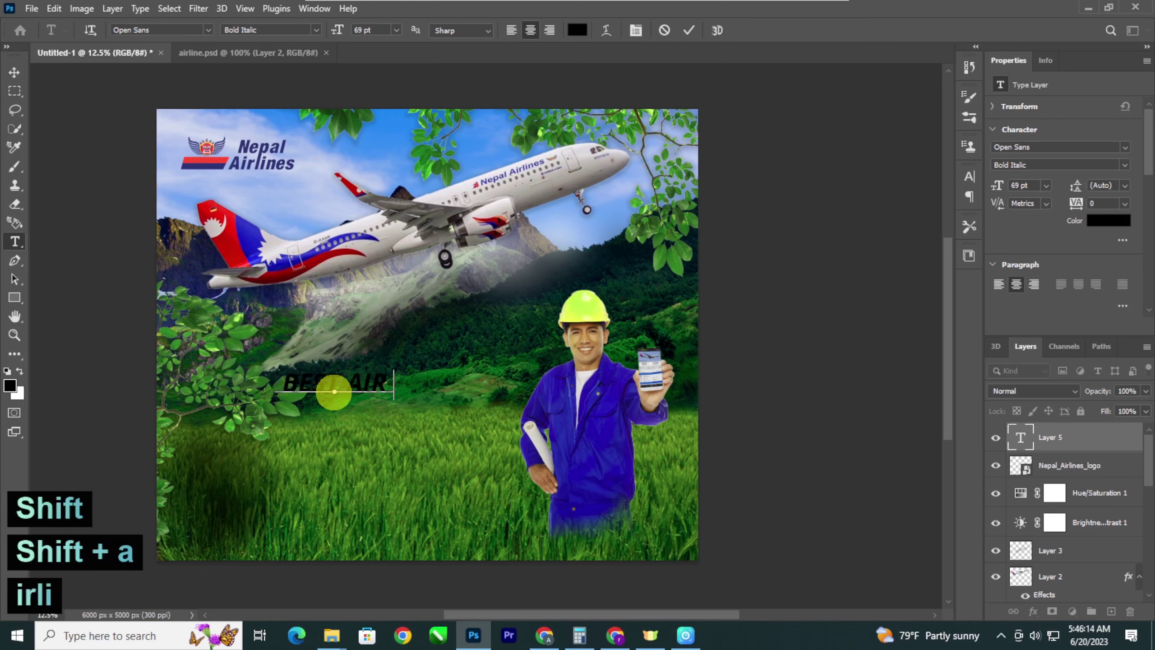
type("line")
Step: Format the whole Best Airline text in Open Sans Bold at 40 pt
key("ctrl+a")
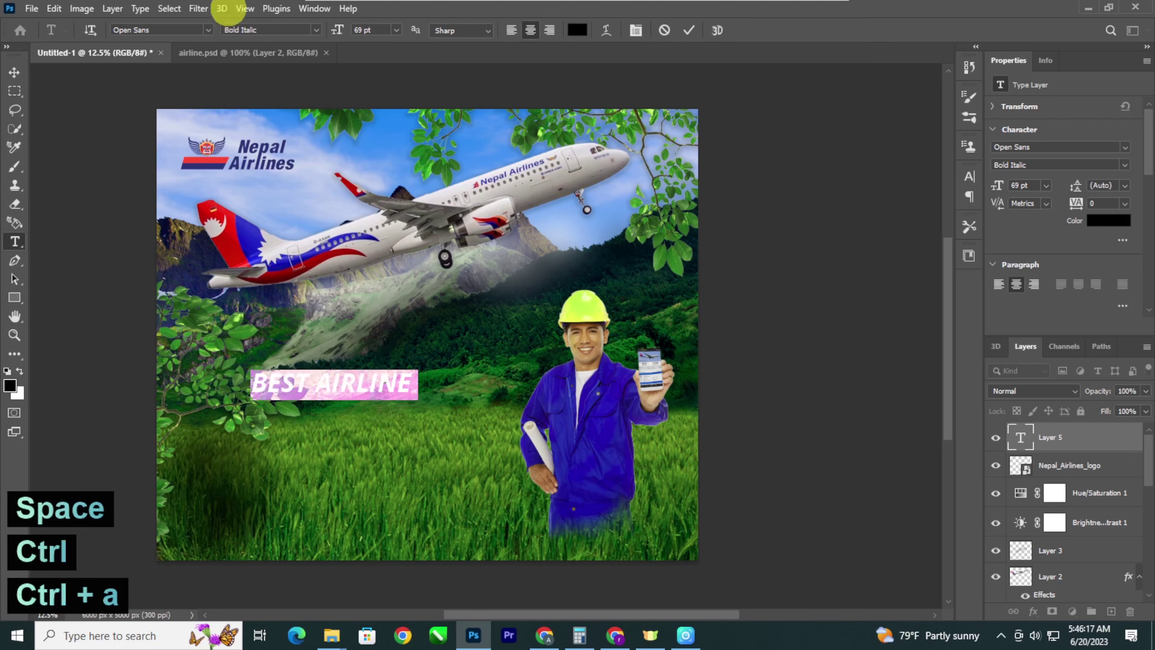
left_click(208, 29)
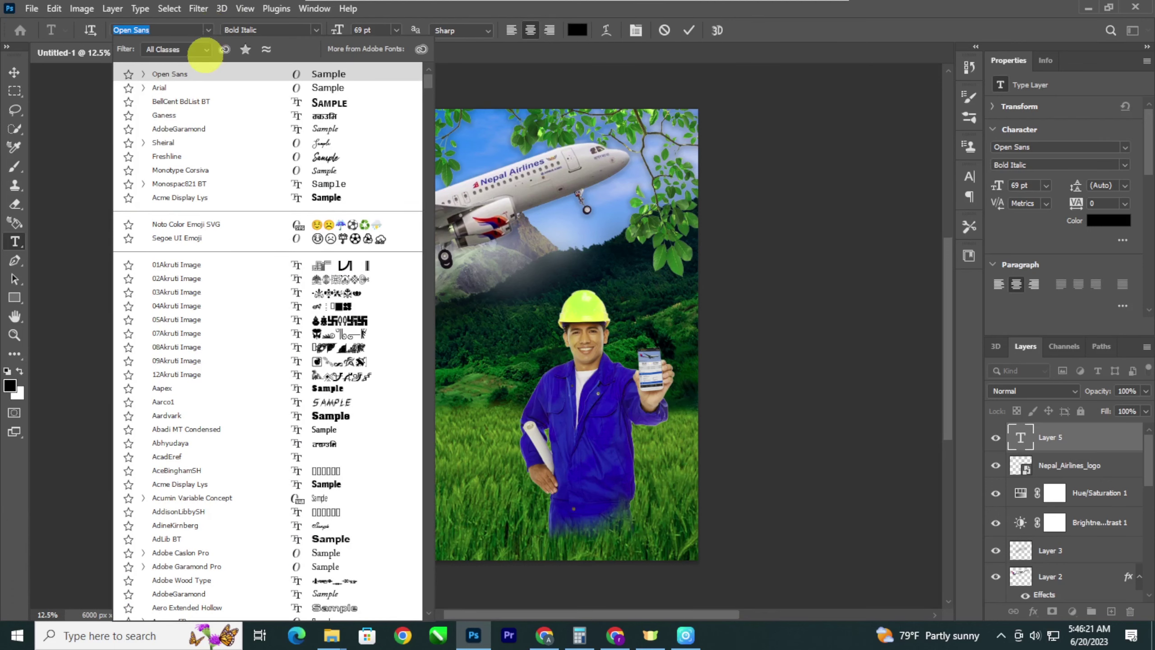
type("open")
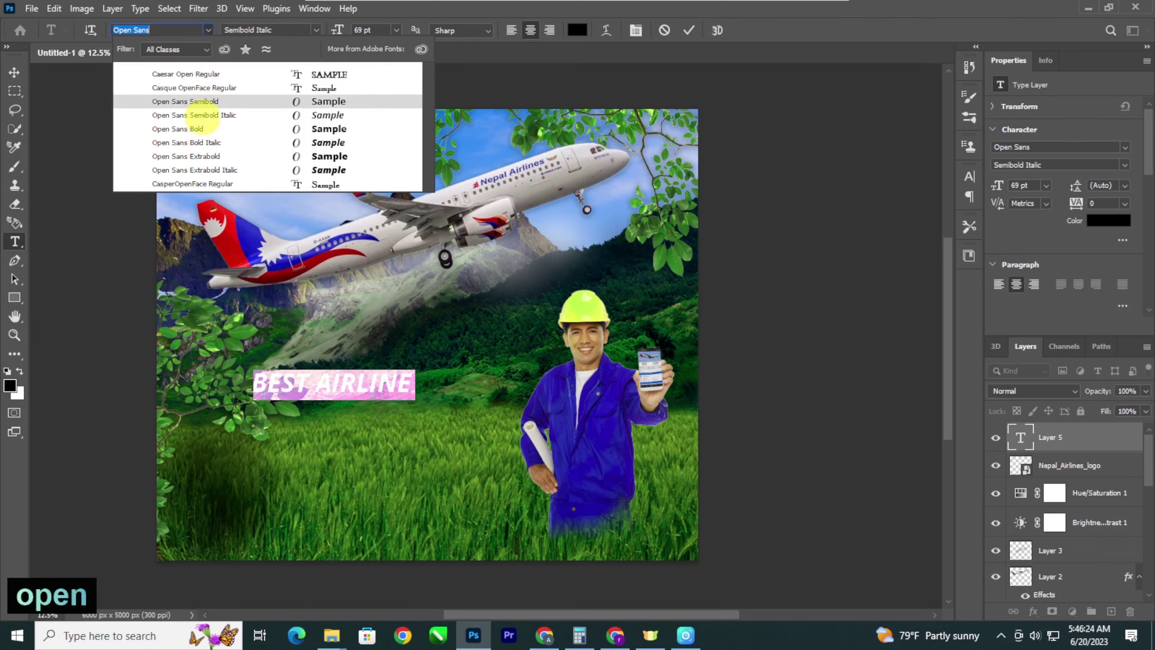
left_click(203, 128)
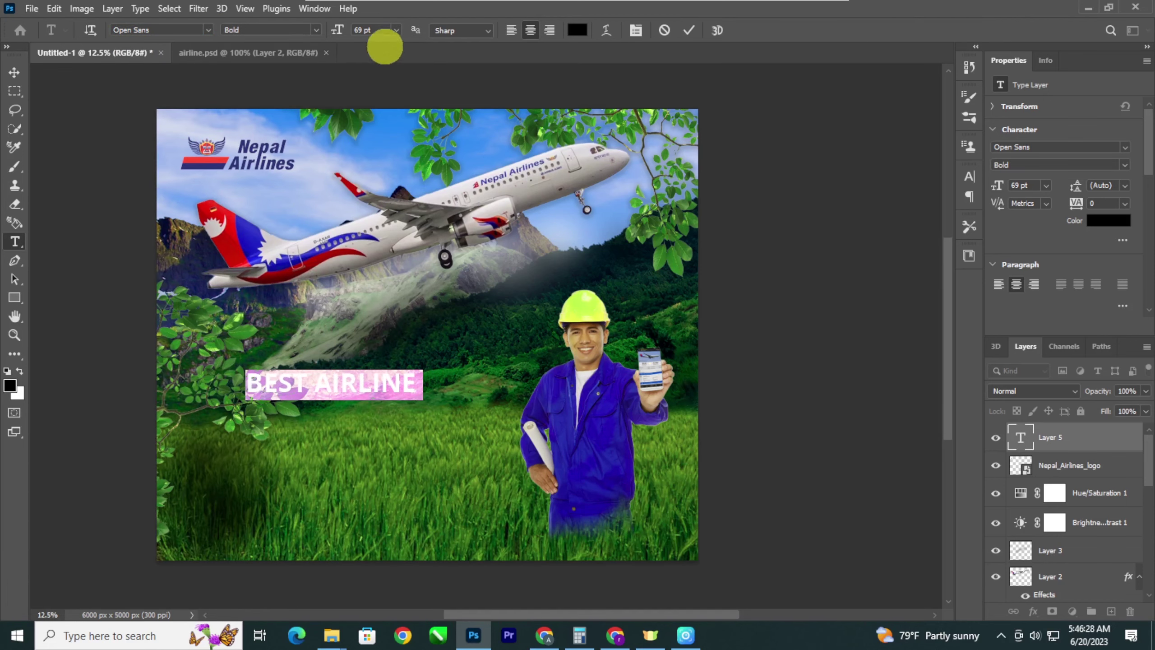
type("40")
key("Return")
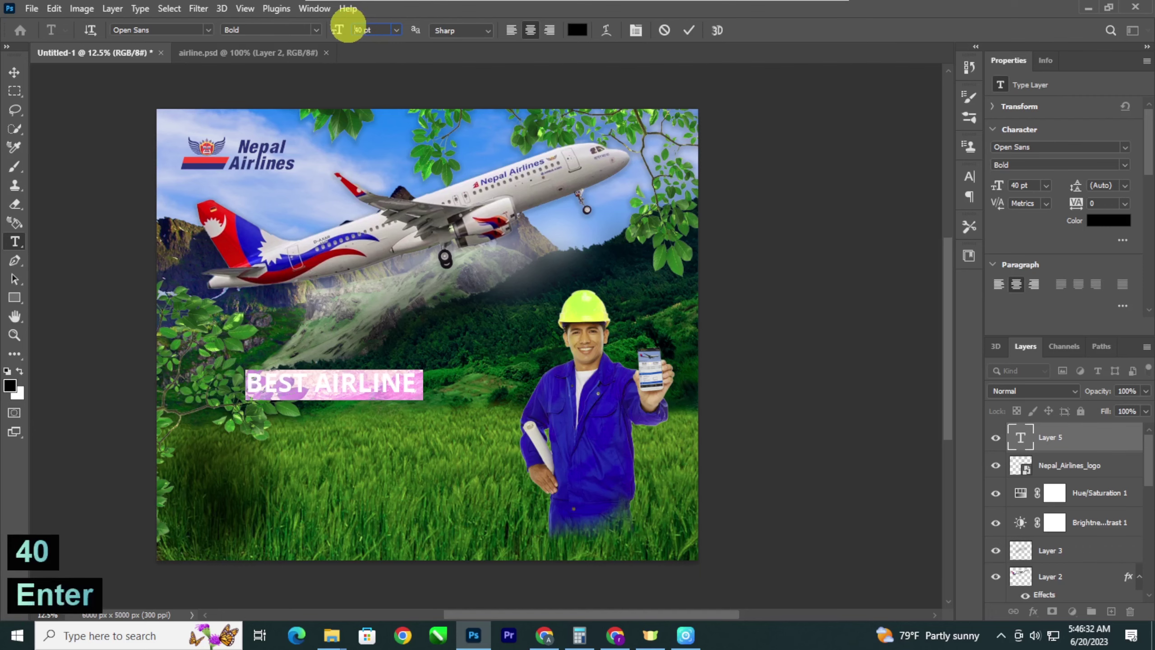
left_click(14, 72)
Step: Draw a rectangle of about 1303 × 247 px just above the Best Airline text
left_click_drag(53, 191, 101, 361)
key("ctrl+plus")
left_click_drag(223, 346, 439, 350)
left_click(14, 298)
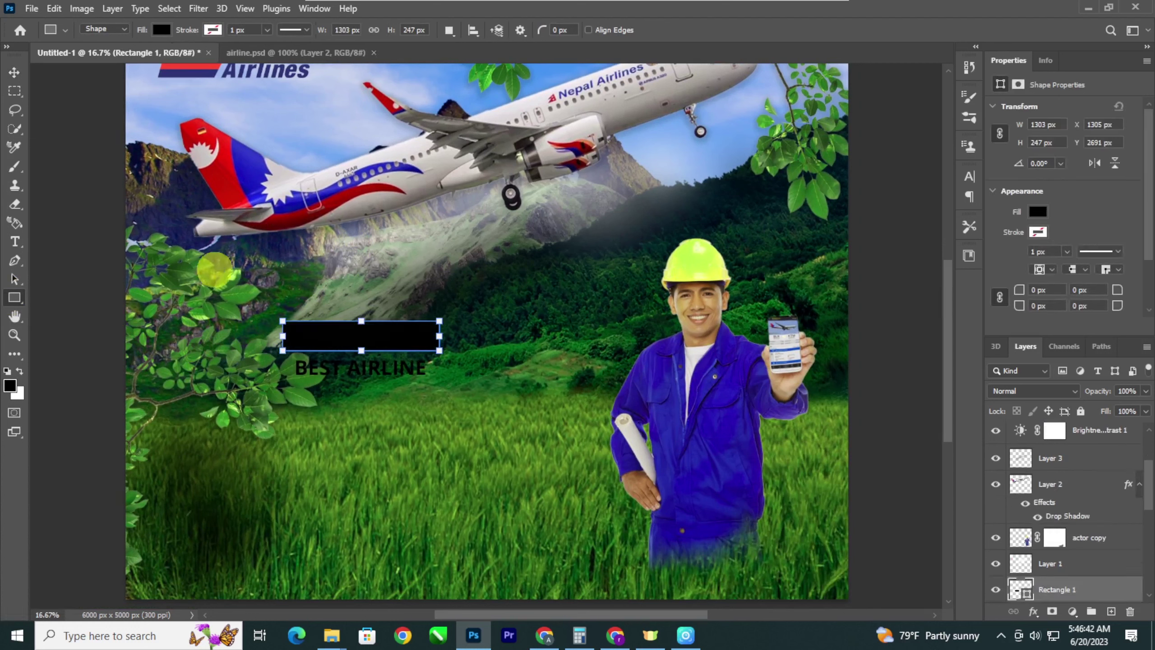
left_click(14, 72)
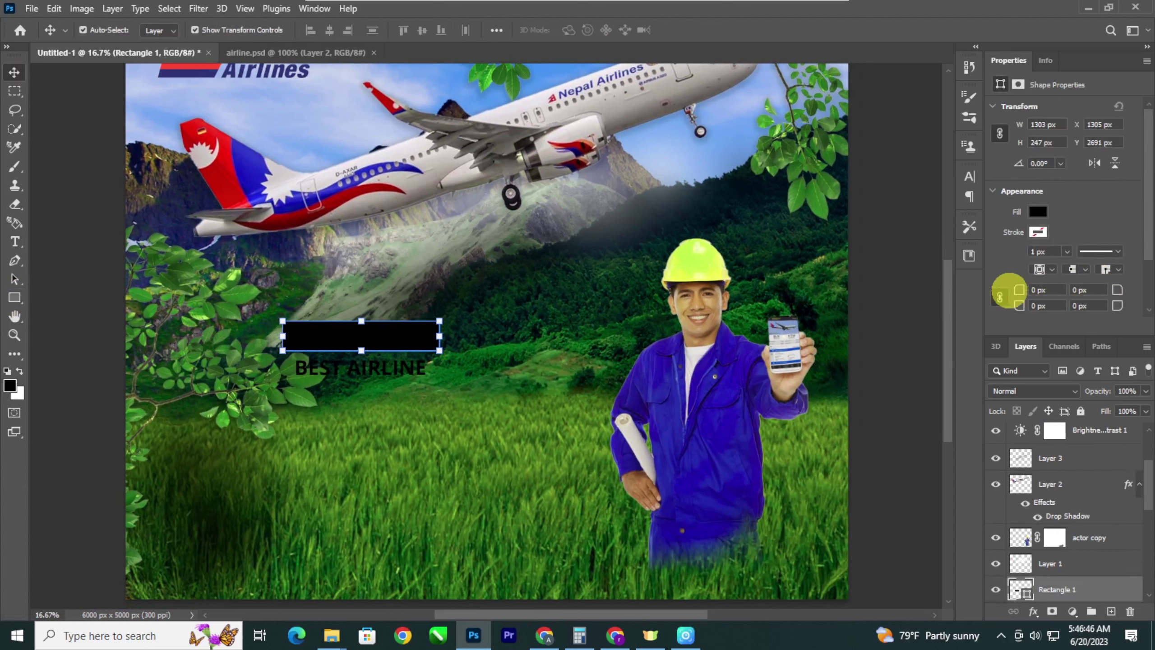
Step: Fully round the corners of the rectangle above the Best Airline text and fill it with red
left_click(1038, 231)
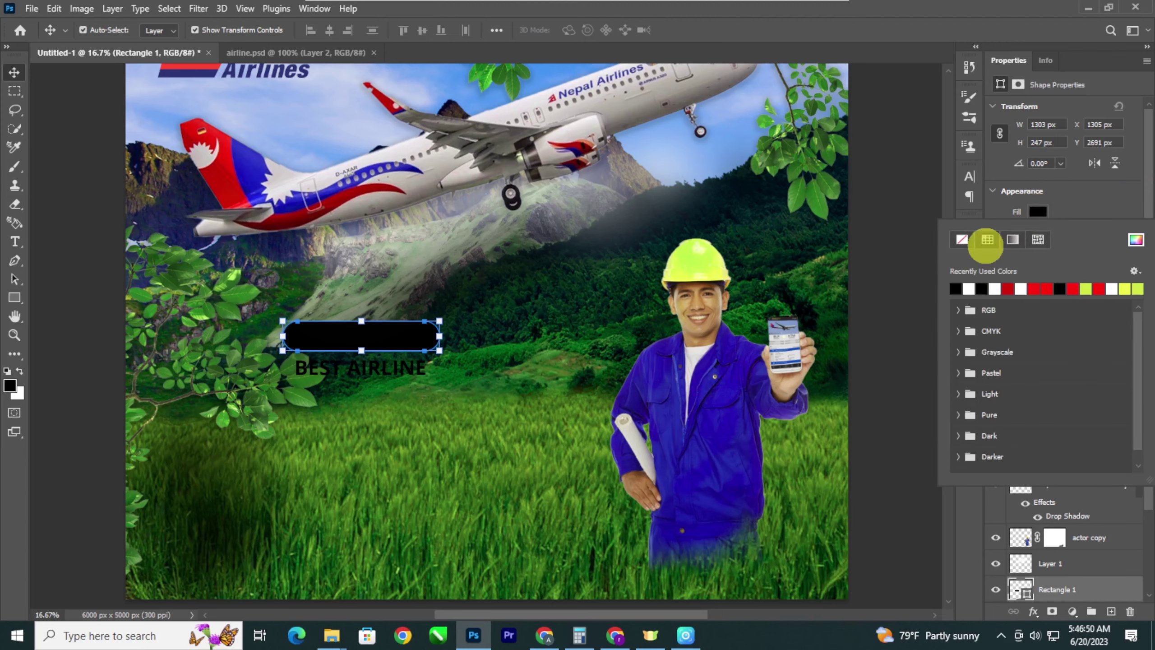
left_click(1008, 288)
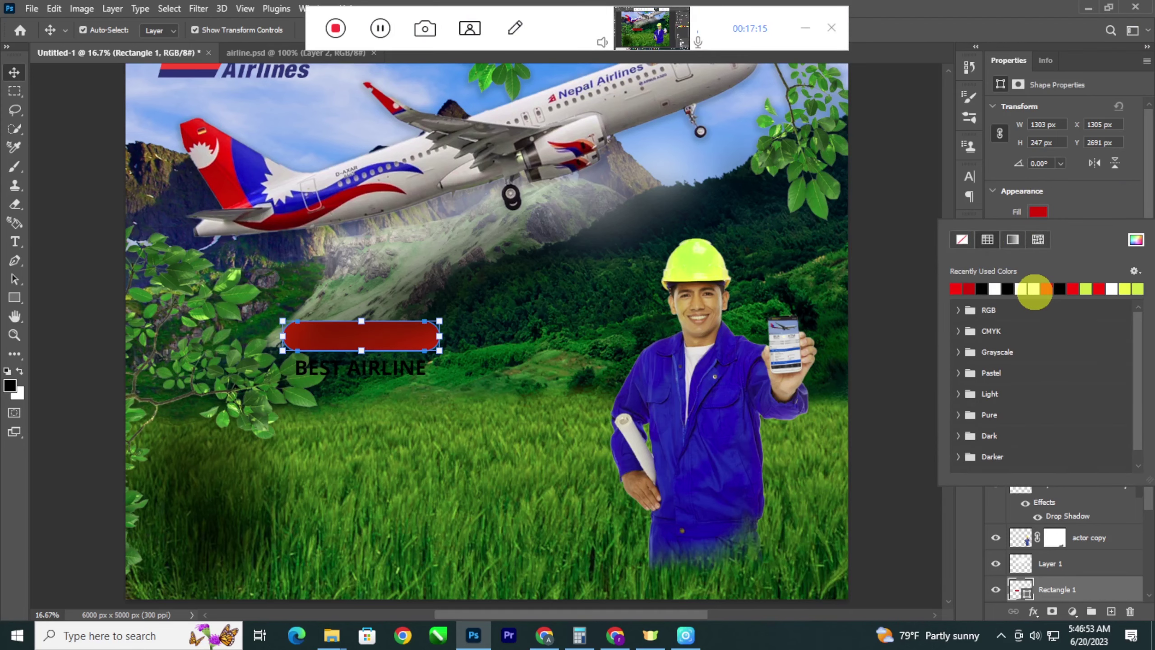
left_click(113, 338)
Step: Examine the red rounded bar and the Best Airline text beneath it in the whole design and close up
key("ctrl+minus")
key("ctrl+minus")
key("ctrl+plus")
key("ctrl+plus")
key("ctrl+plus")
key("space")
left_click_drag(207, 353, 279, 402)
left_click(278, 409)
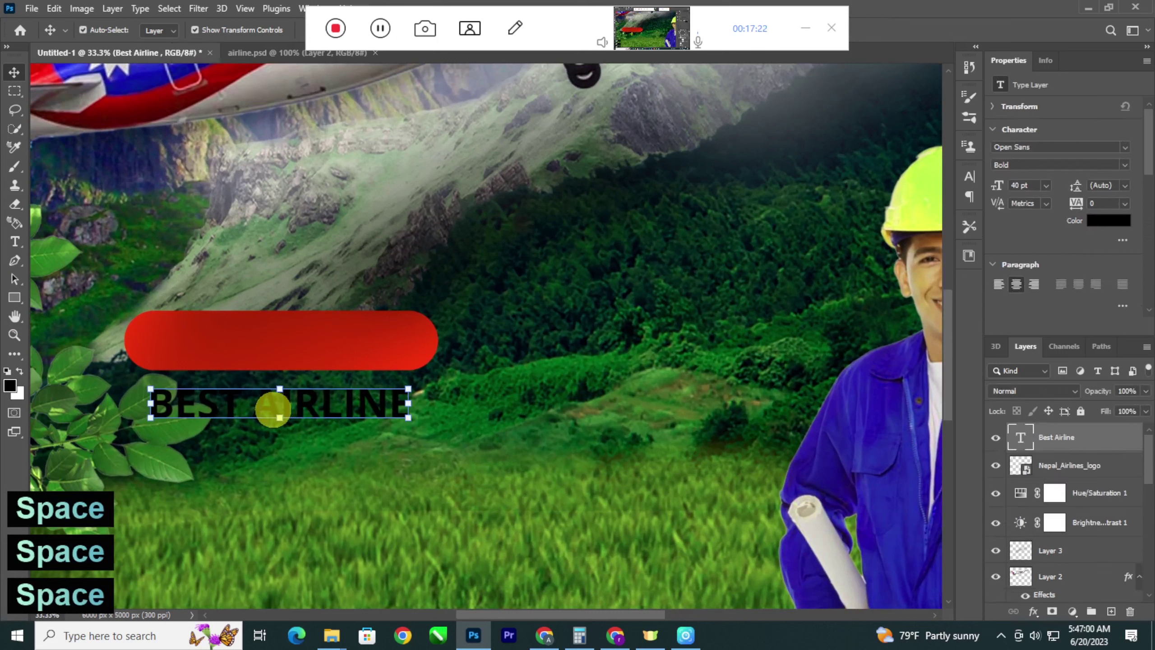
key("t")
left_click(278, 409)
key("ctrl+a")
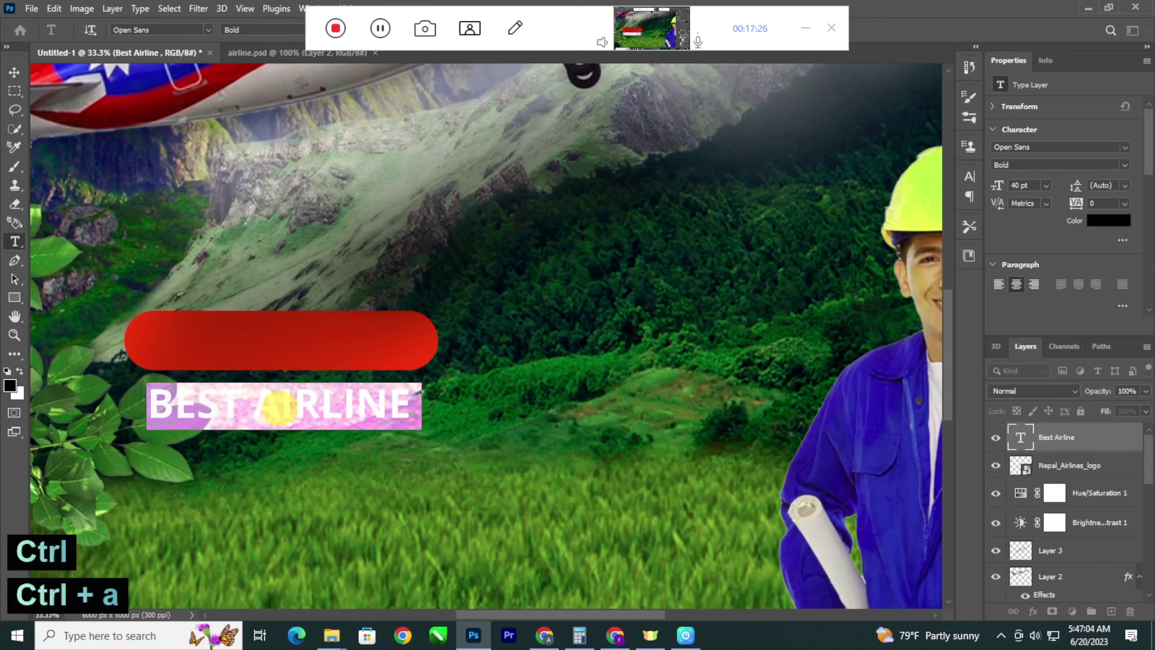
left_click(14, 72)
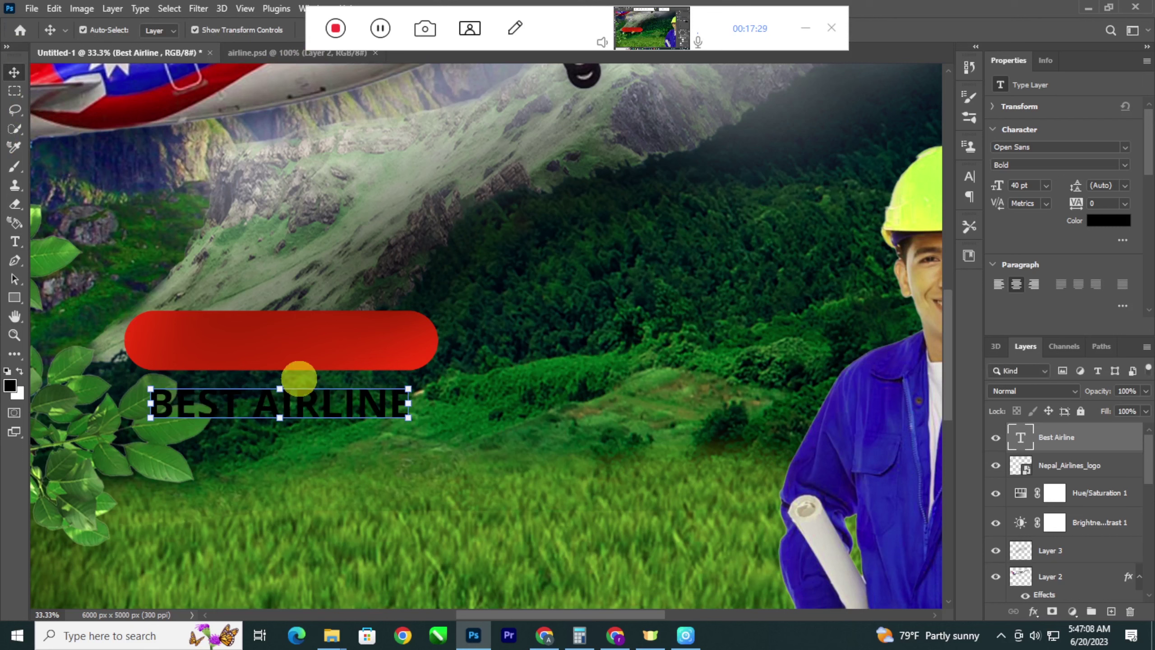
Step: Move the Best Airline text onto the red rounded bar and set its colour to white
left_click_drag(355, 404, 353, 345)
key("t")
left_click(353, 346)
key("ctrl+a")
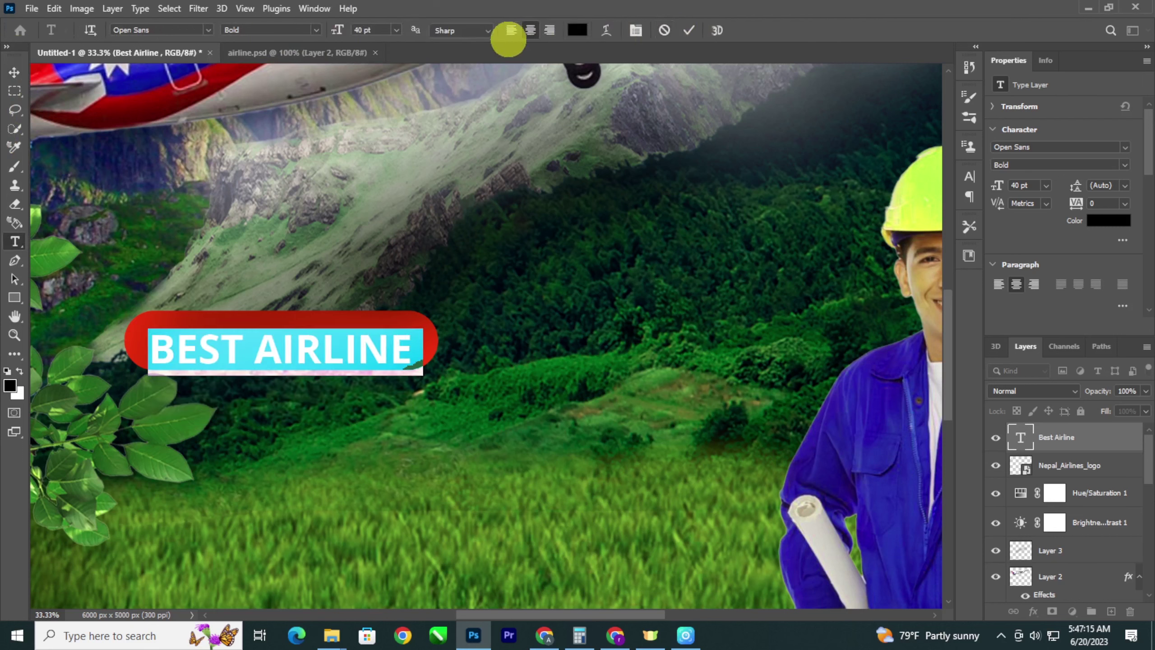
left_click(577, 30)
left_click(1038, 241)
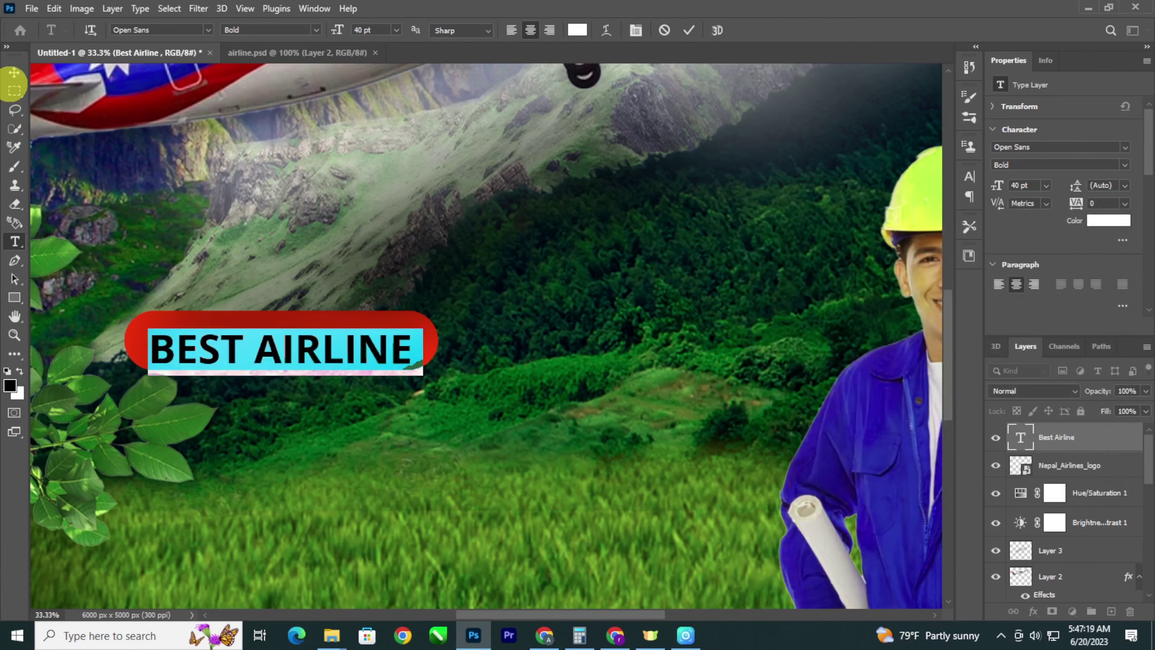
Step: Finish editing the Best Airline text and examine the red label in the whole design and close up
left_click(14, 73)
key("ctrl+minus")
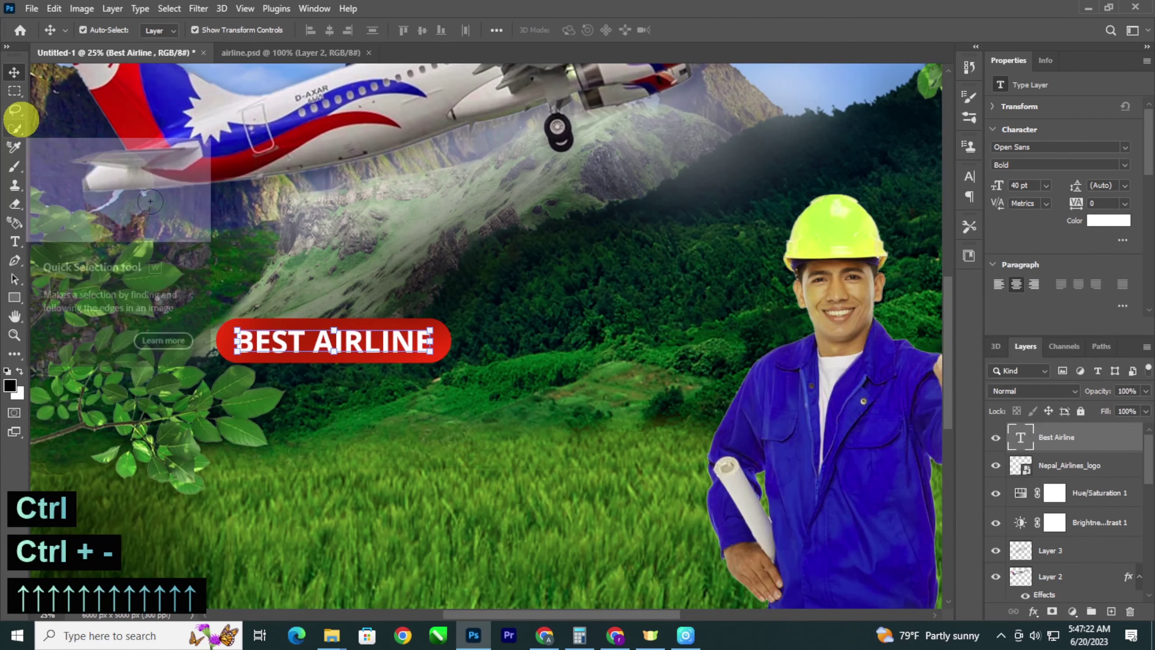
key("ctrl+minus")
key("ctrl+minus")
left_click(218, 464)
key("ctrl+minus")
key("ctrl+minus")
key("ctrl+plus")
key("ctrl+plus")
key("ctrl+plus")
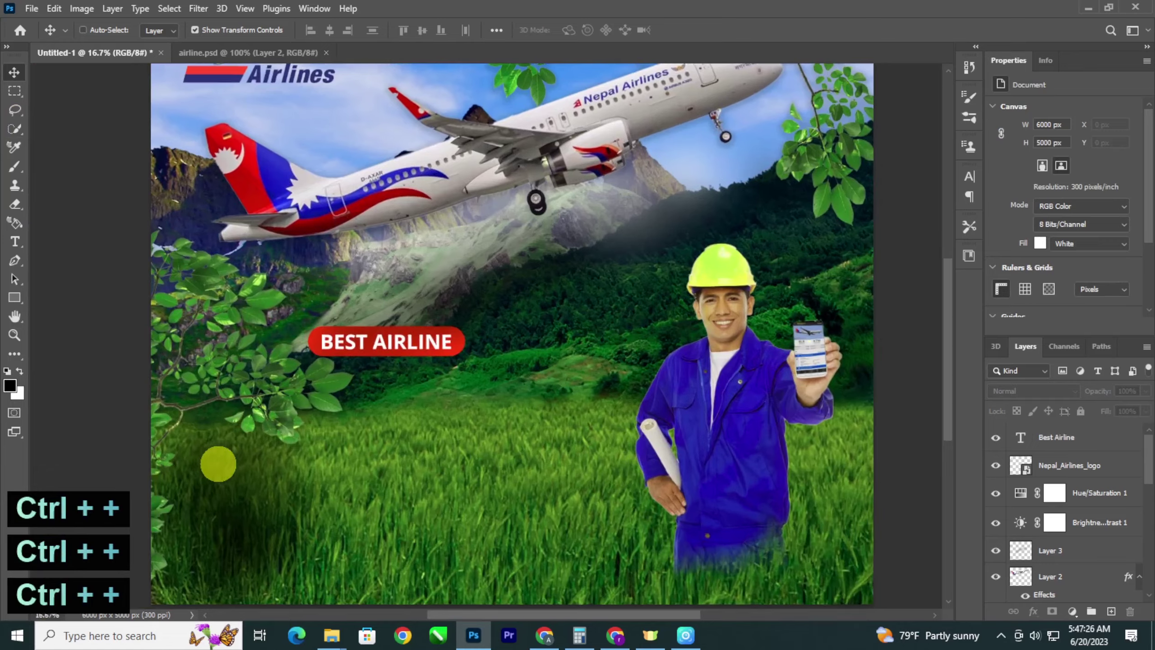
key("ctrl+minus")
key("ctrl+minus")
key("ctrl+plus")
key("ctrl+plus")
left_click_drag(219, 464, 253, 418)
key("ctrl+plus")
key("space")
key("t")
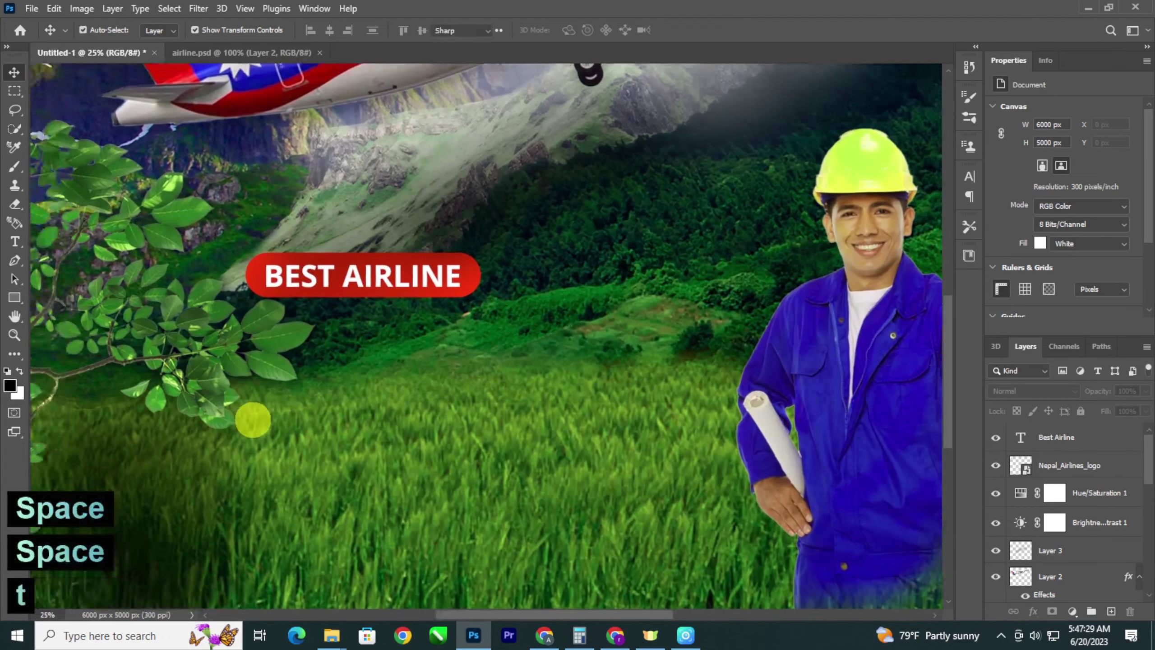
left_click(253, 417)
type("TO")
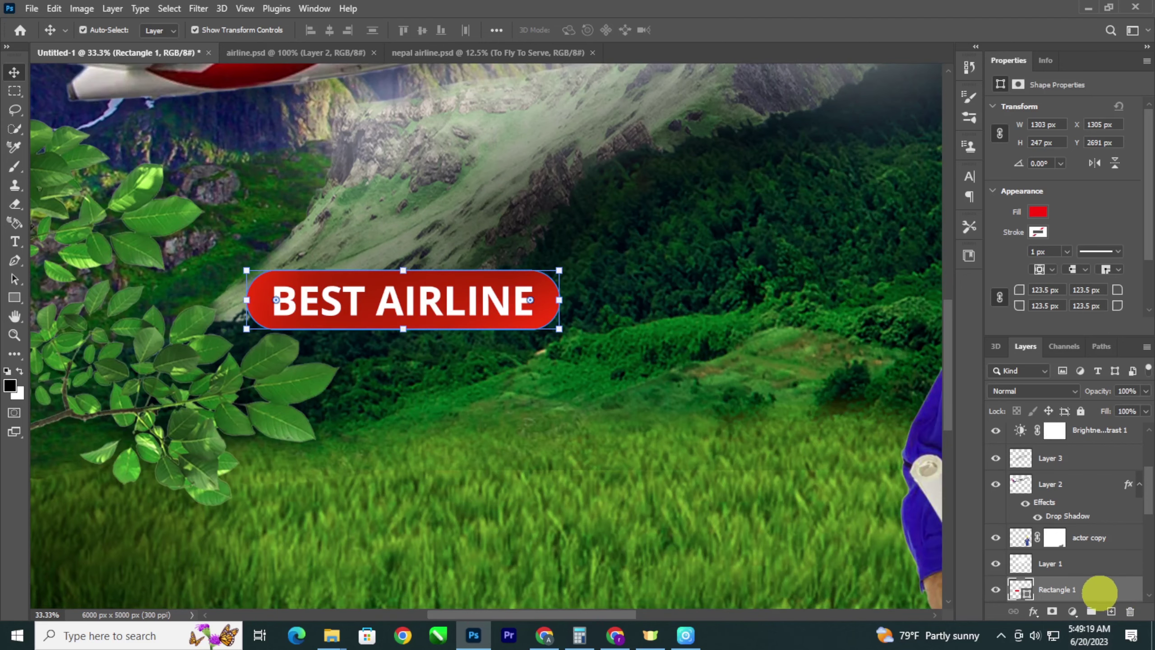
Step: Move the Rectangle 1 layer up the layer stack to directly beneath the Best Airline text layer
left_click_drag(1099, 592, 1094, 489)
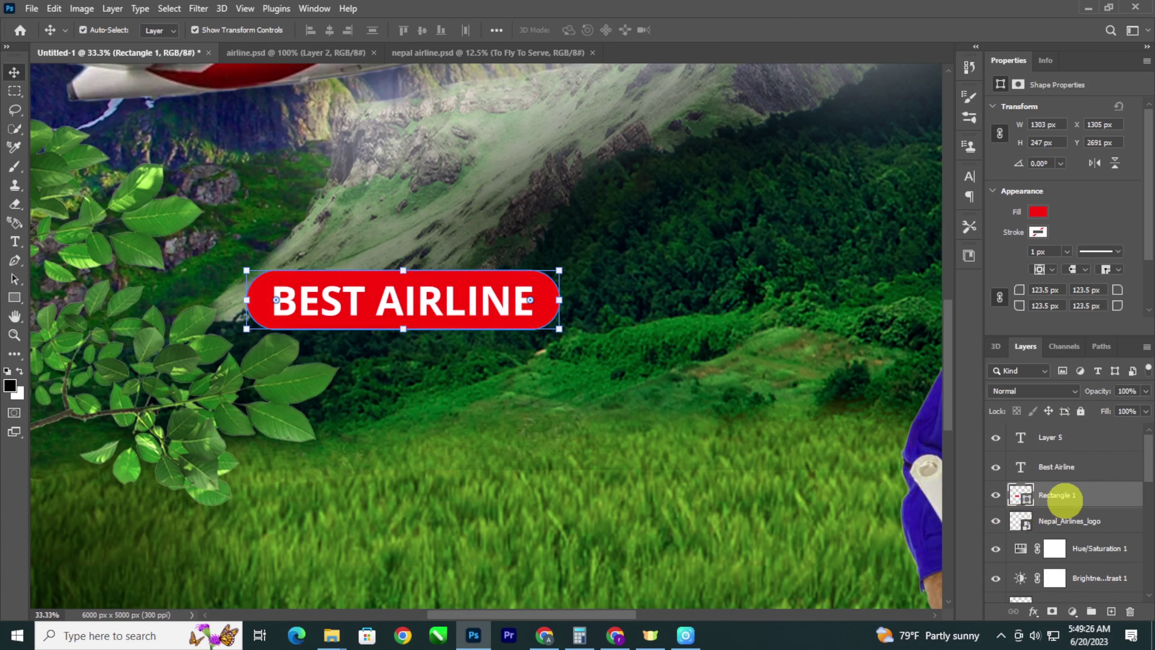
key("ctrl+minus")
key("ctrl+minus")
key("ctrl+minus")
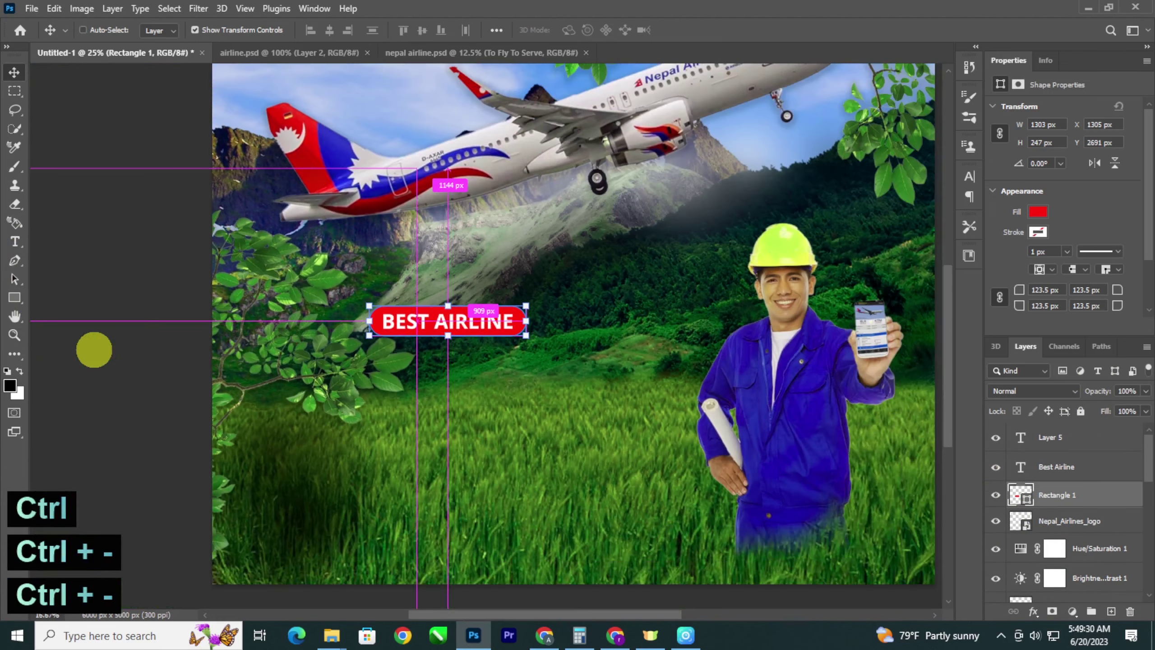
Step: Add the two-line text "TO FLY / TO SERVE" on the grass beneath the Best Airline label
key("ctrl+plus")
key("ctrl+plus")
key("t")
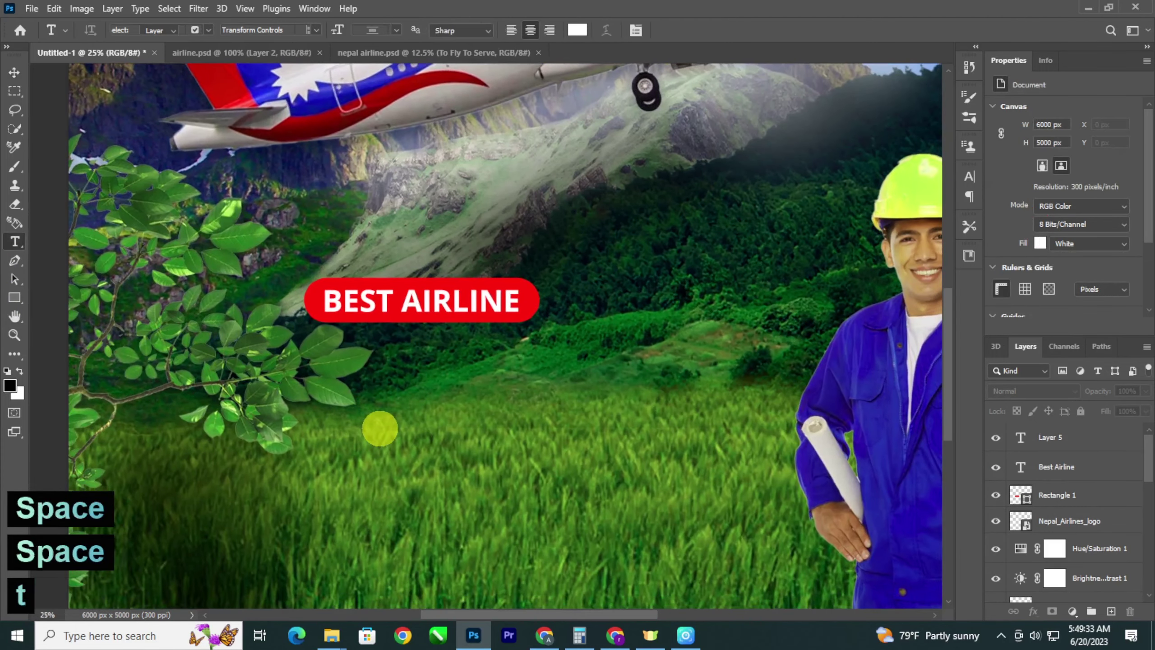
left_click(380, 428)
type("TO")
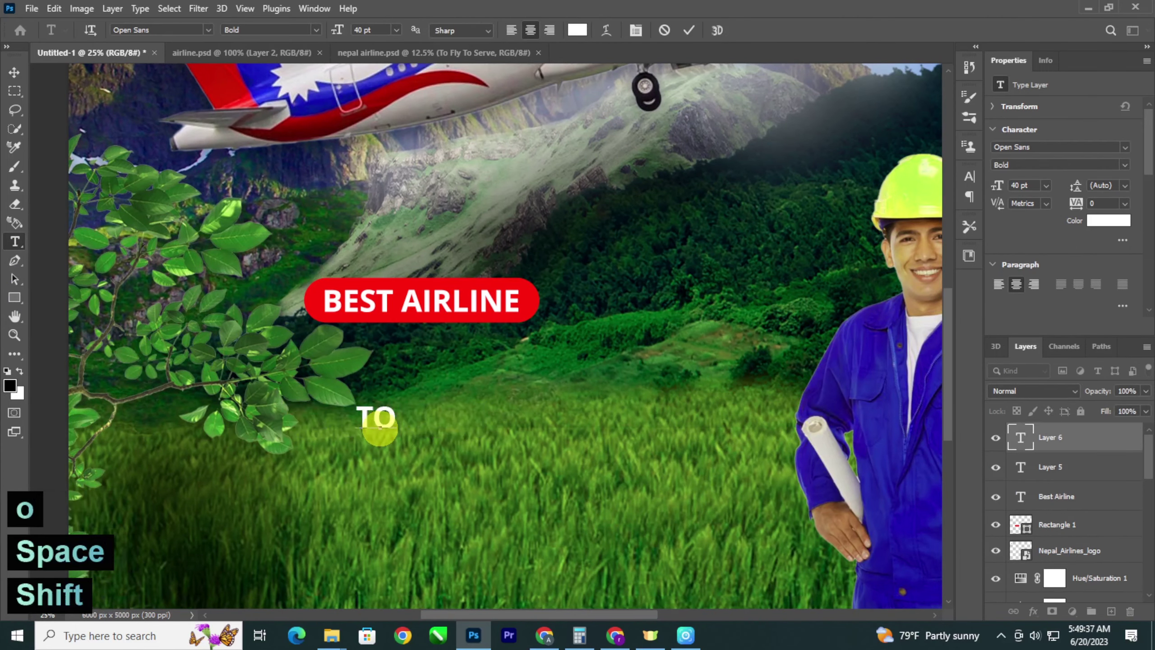
type(" FLY")
key("Return")
type("T")
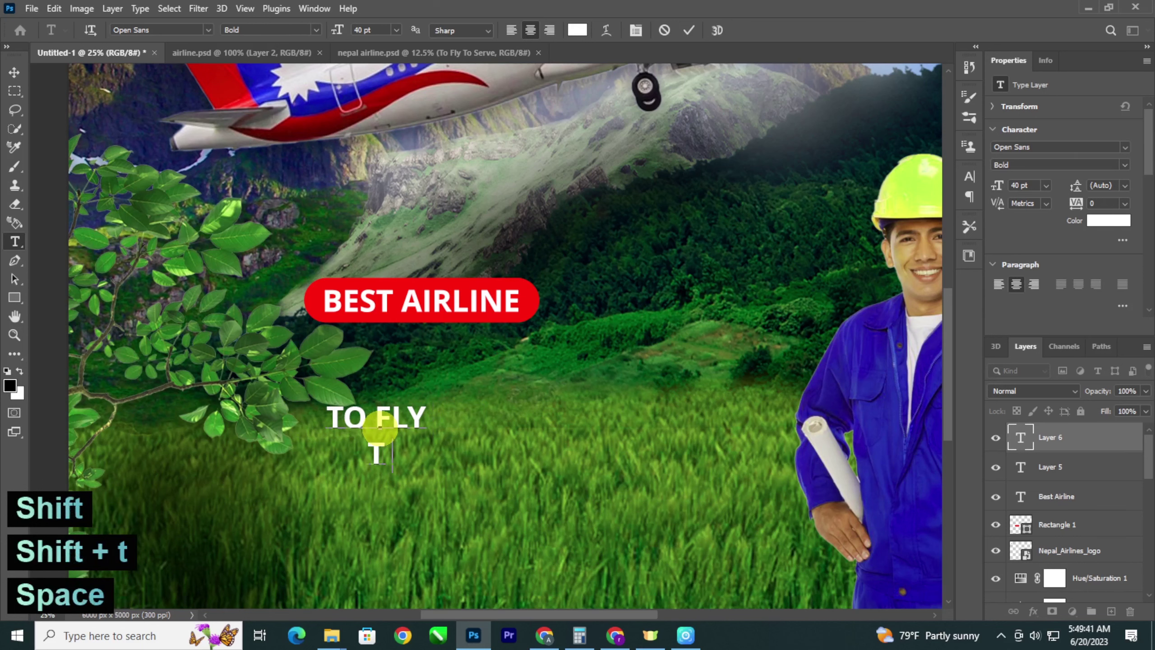
key("BackSpace")
type("O SE")
Step: Set the whole To Fly To Serve text to Open Sans Bold Italic at 60 pt
key("ctrl+a")
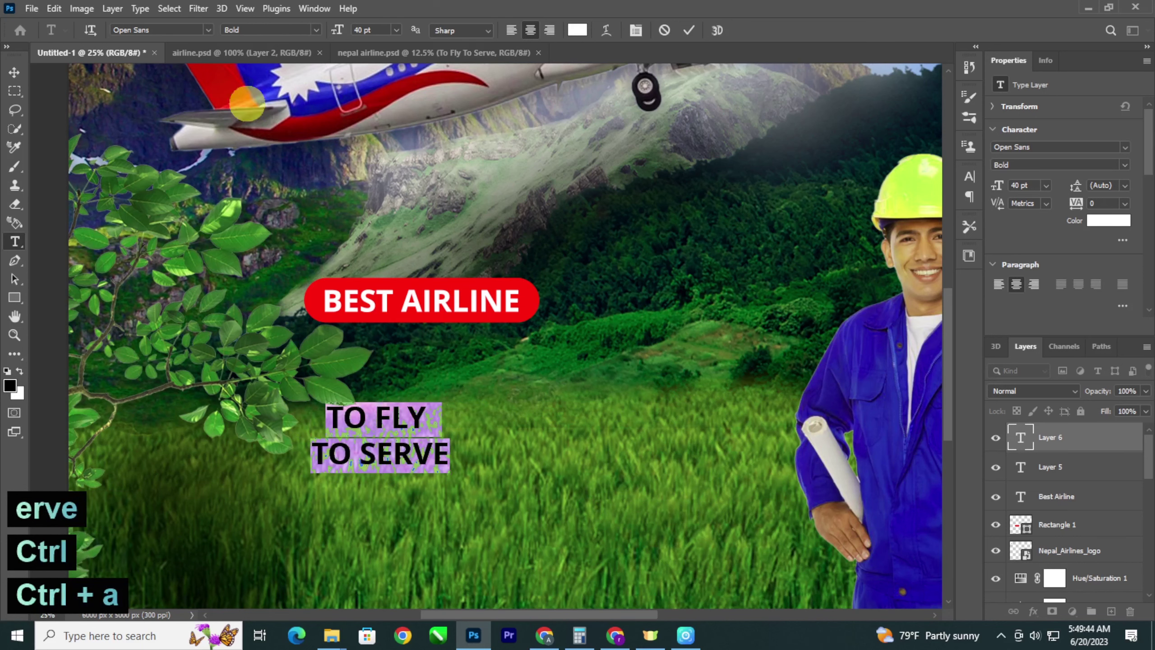
left_click(208, 30)
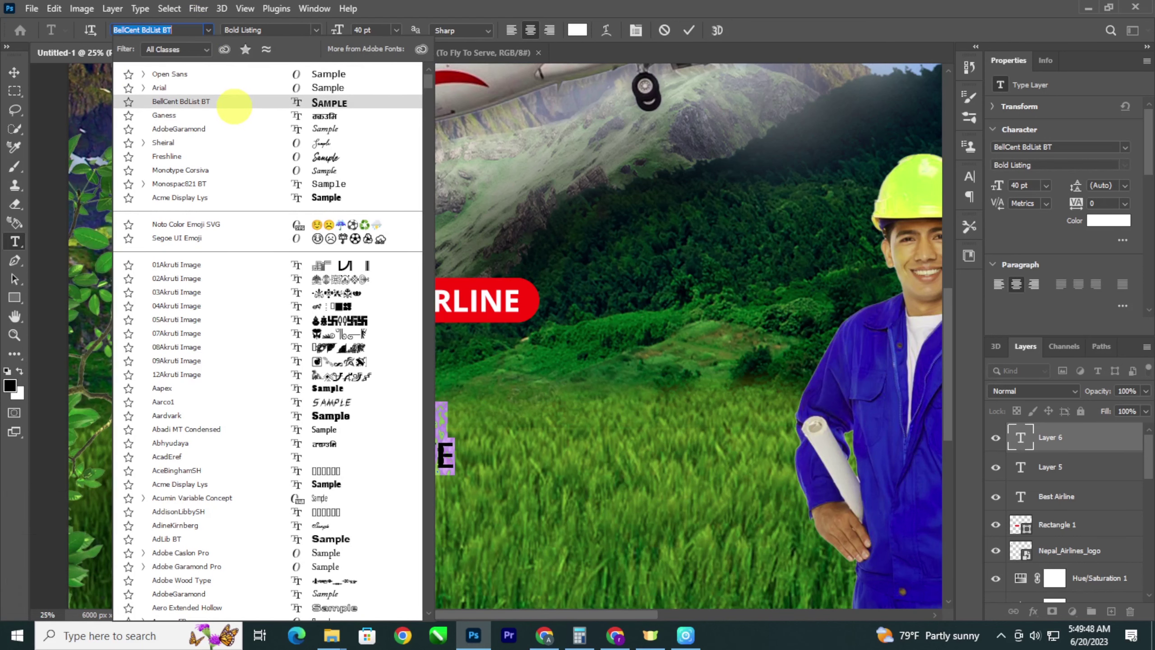
type("open")
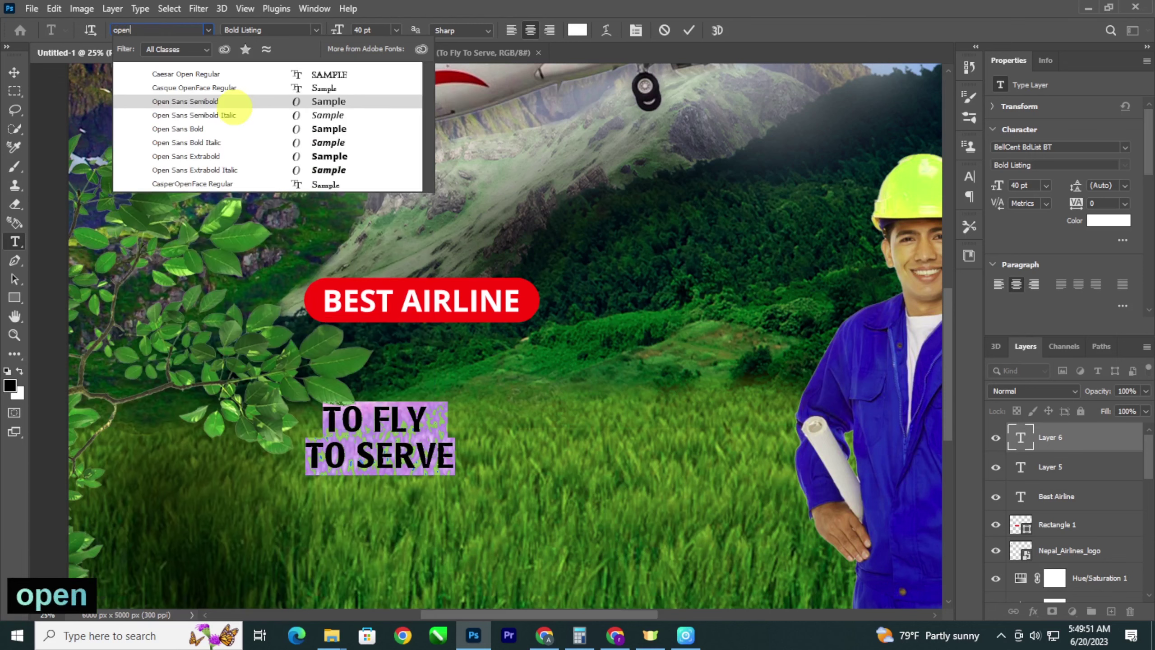
left_click(248, 143)
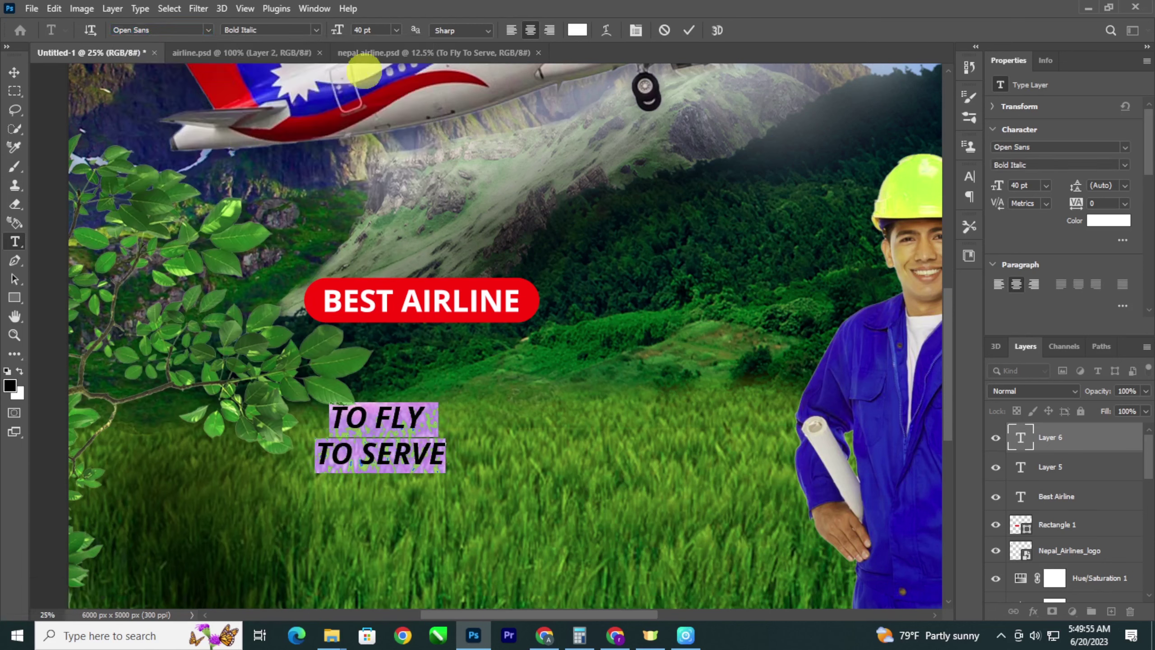
type("60")
key("Return")
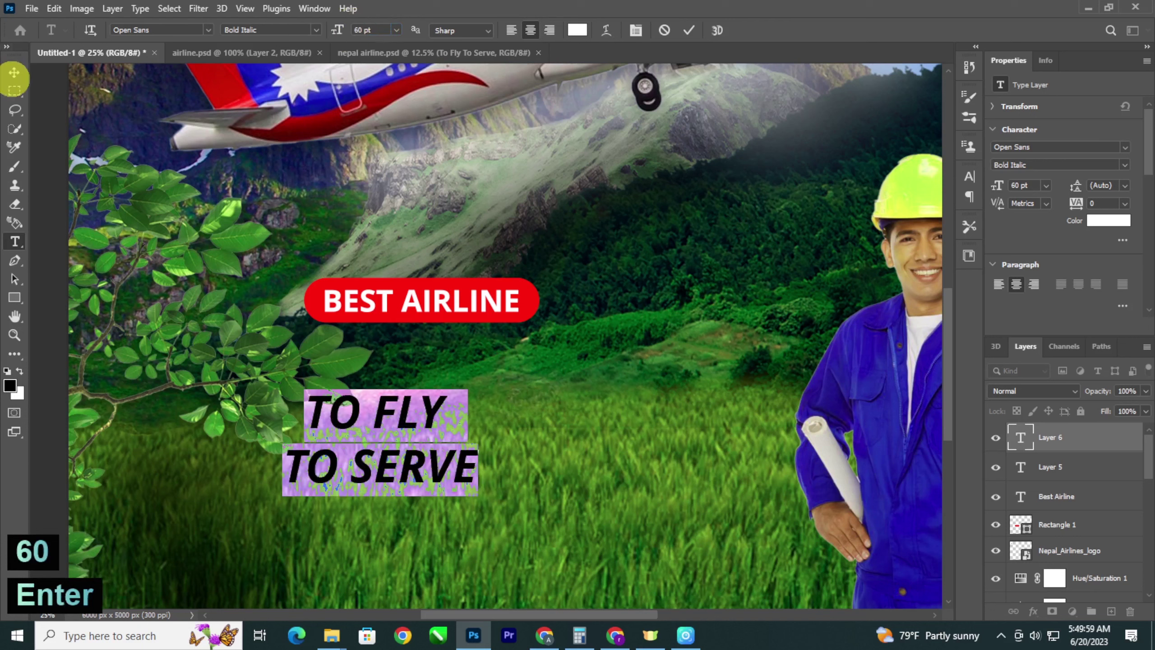
Step: Enlarge the To Fly To Serve text to about 112 pt and centre it just beneath the Best Airline label
left_click(13, 72)
left_click_drag(428, 412, 438, 374)
key("ctrl+t")
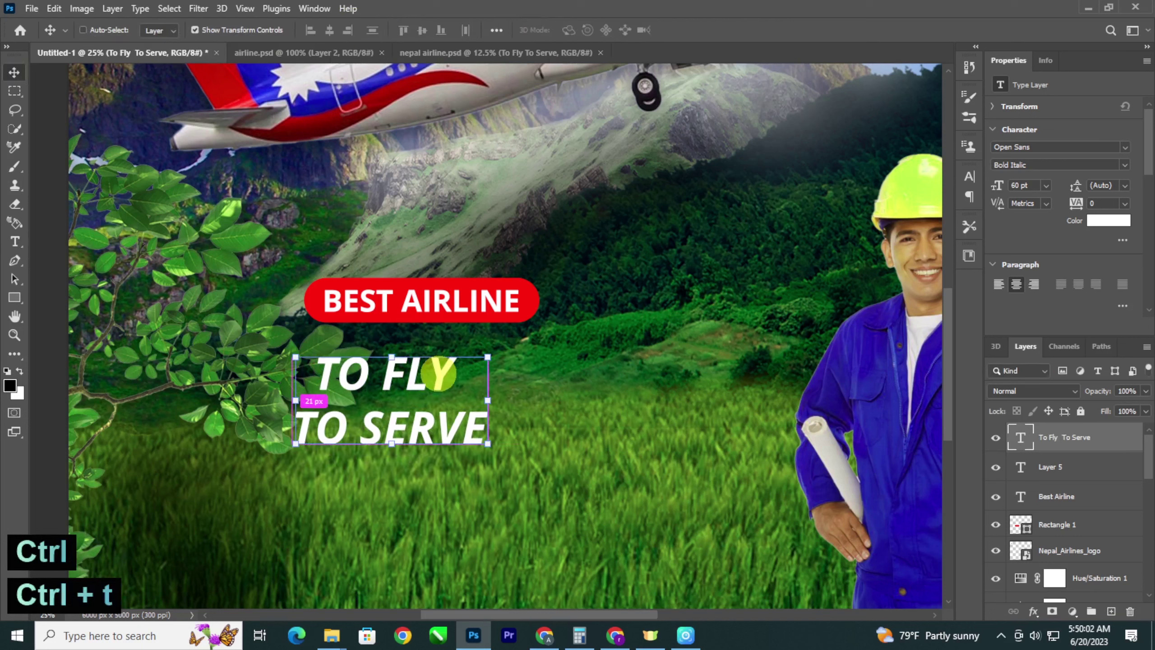
left_click_drag(490, 457, 572, 509)
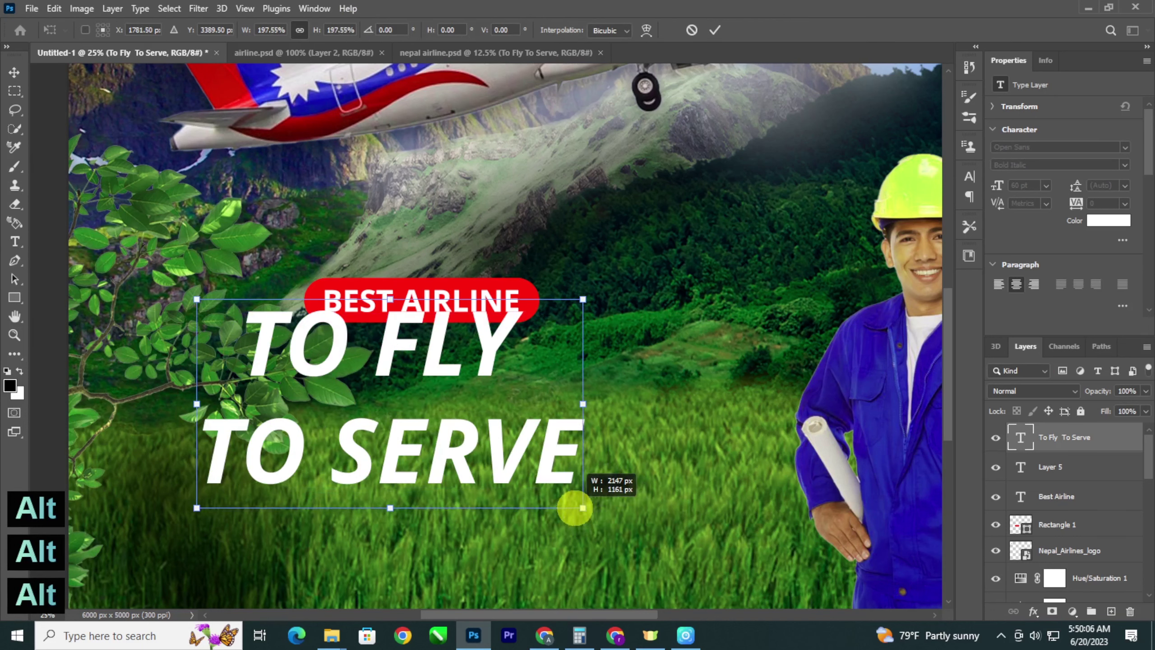
left_click_drag(503, 462, 516, 471)
key("Return")
key("ctrl+minus")
key("ctrl+minus")
left_click_drag(410, 412, 446, 412)
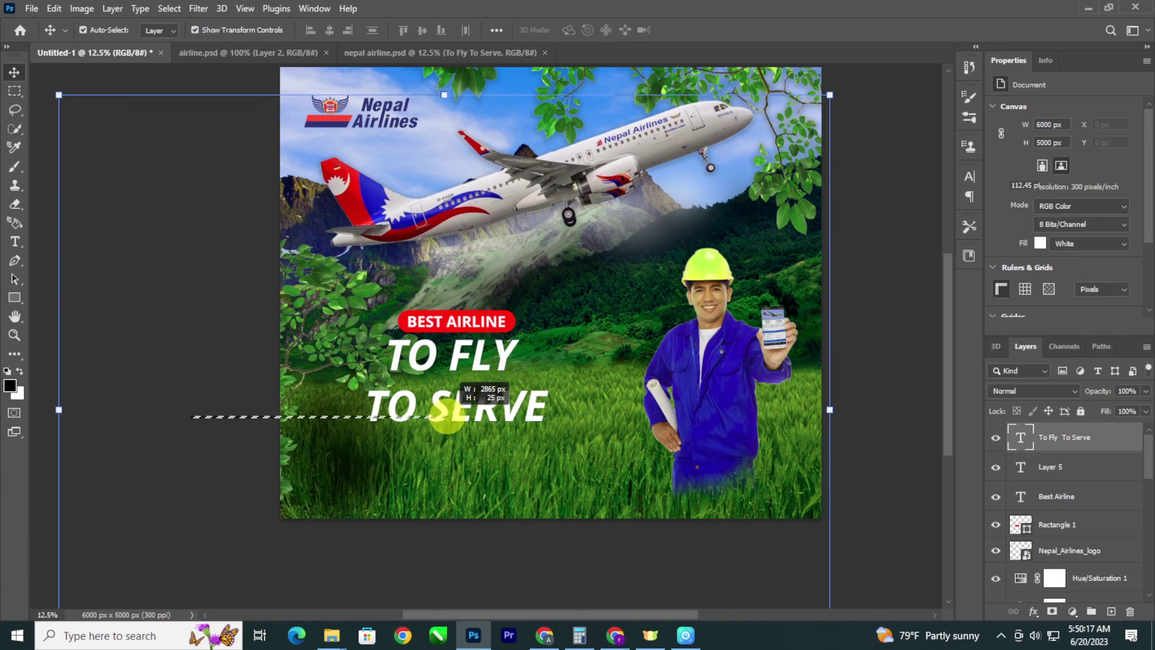
Step: Add a Multiply drop shadow to the To Fly To Serve text and increase its size and spread
left_click(529, 402)
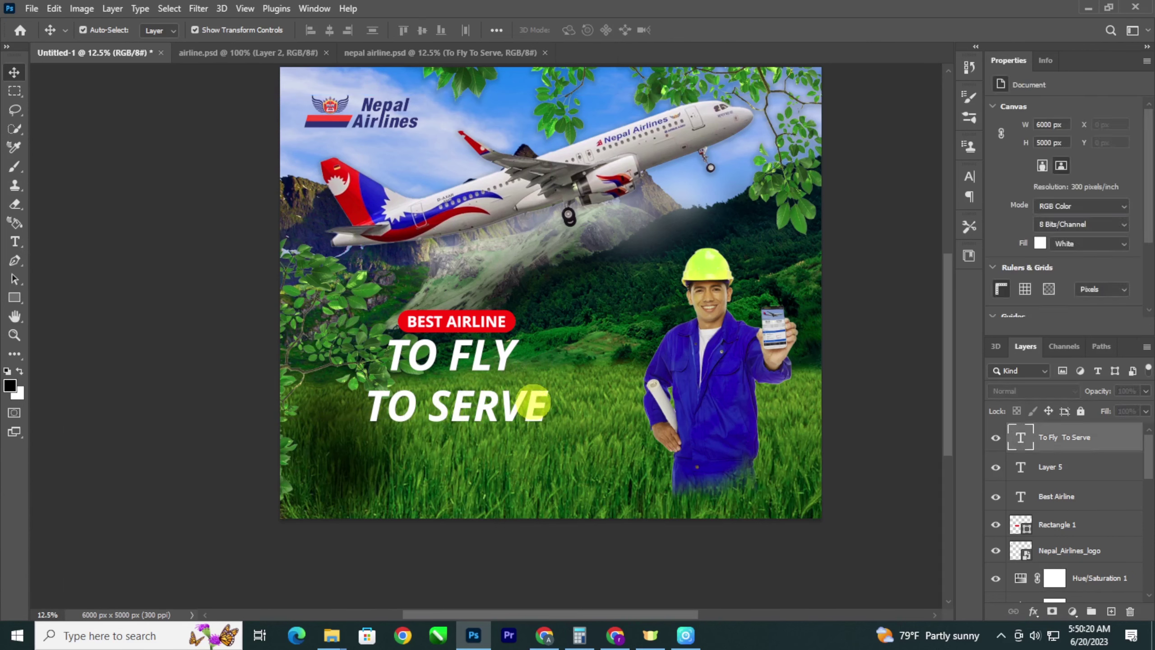
left_click(1041, 610)
left_click(1052, 599)
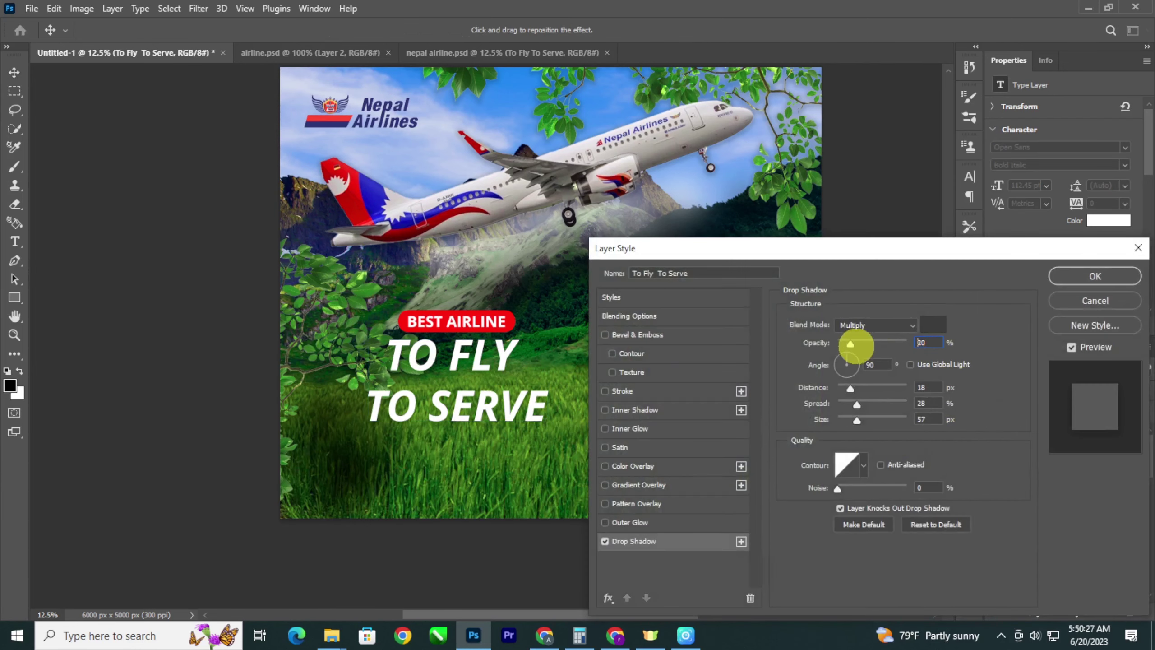
left_click(862, 420)
mouse_move(857, 405)
left_mouse_down()
mouse_move(875, 408)
mouse_move(866, 407)
left_mouse_up()
left_click(1075, 277)
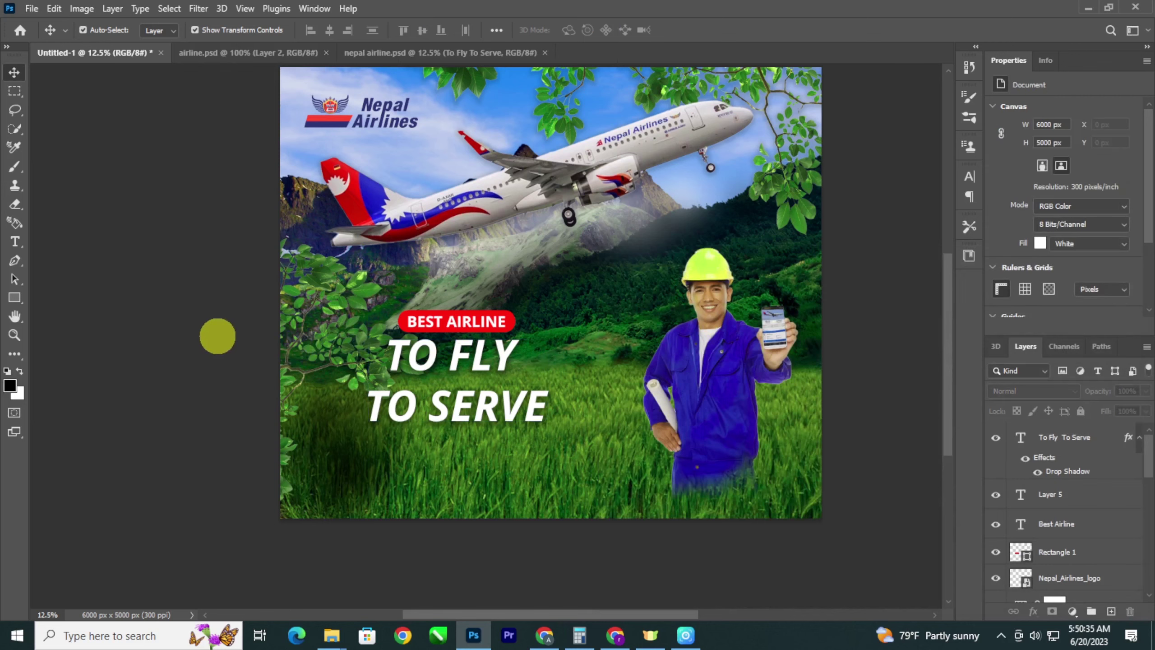
Step: Lower the opacity of Layer 4, the dark shading over the grass in the design's lower-left corner, to 64%
key("ctrl+minus")
key("ctrl+minus")
key("ctrl+minus")
key("ctrl+plus")
key("ctrl+plus")
key("ctrl+plus")
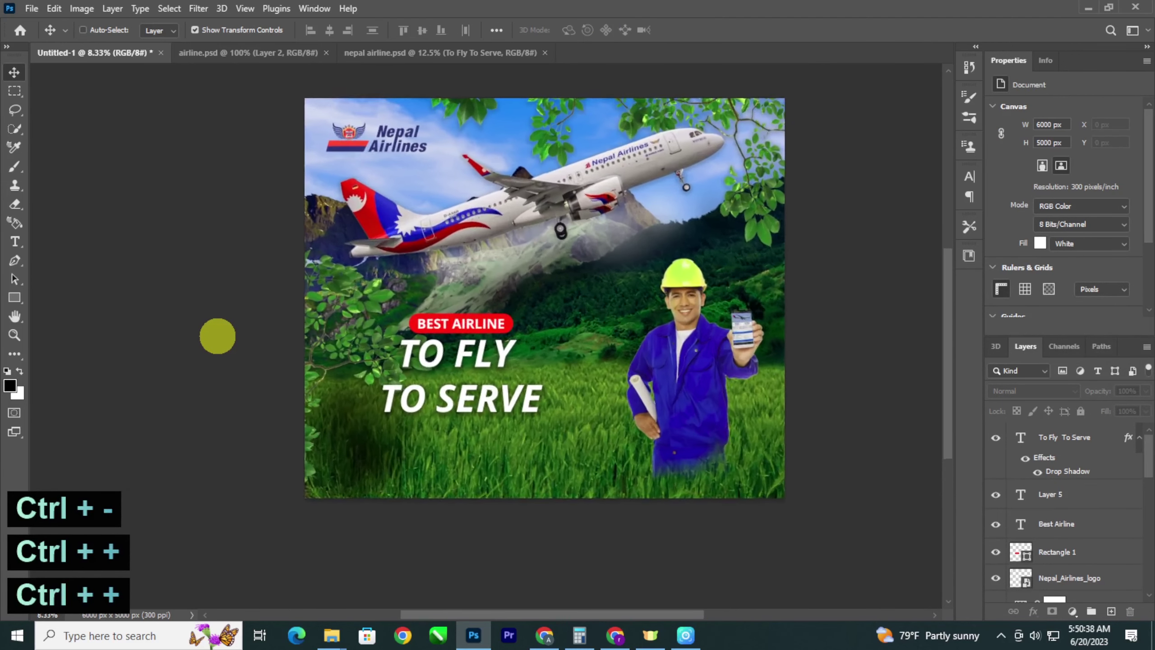
key("space")
key("space")
left_click(325, 469)
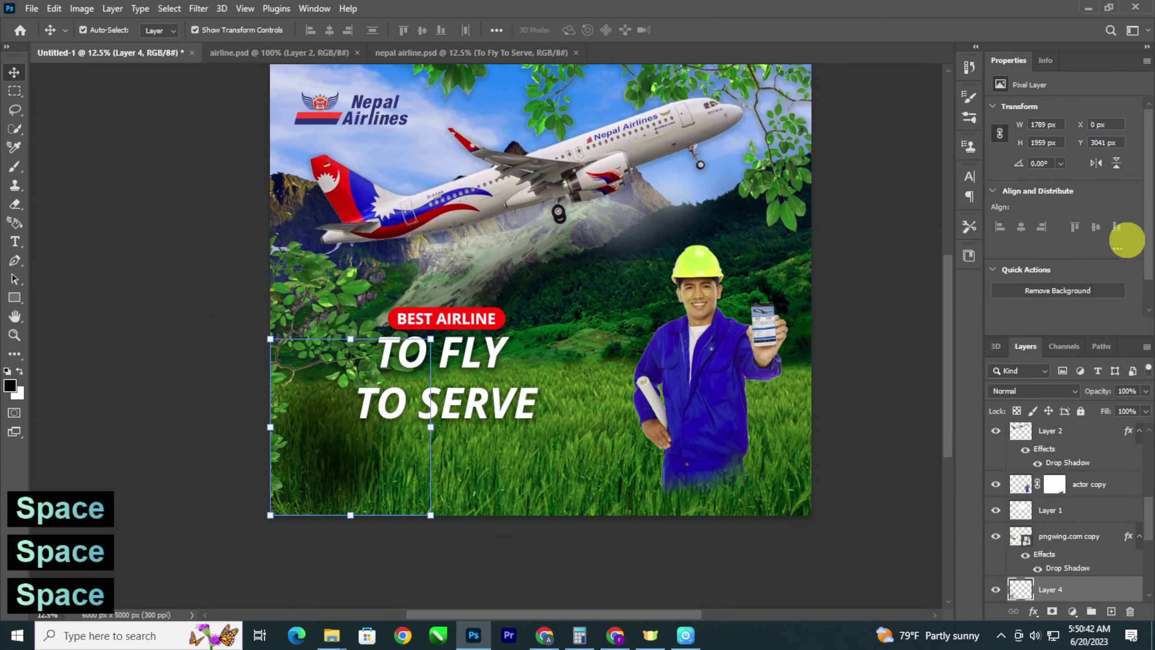
left_click(1145, 391)
left_click_drag(1122, 405, 1121, 407)
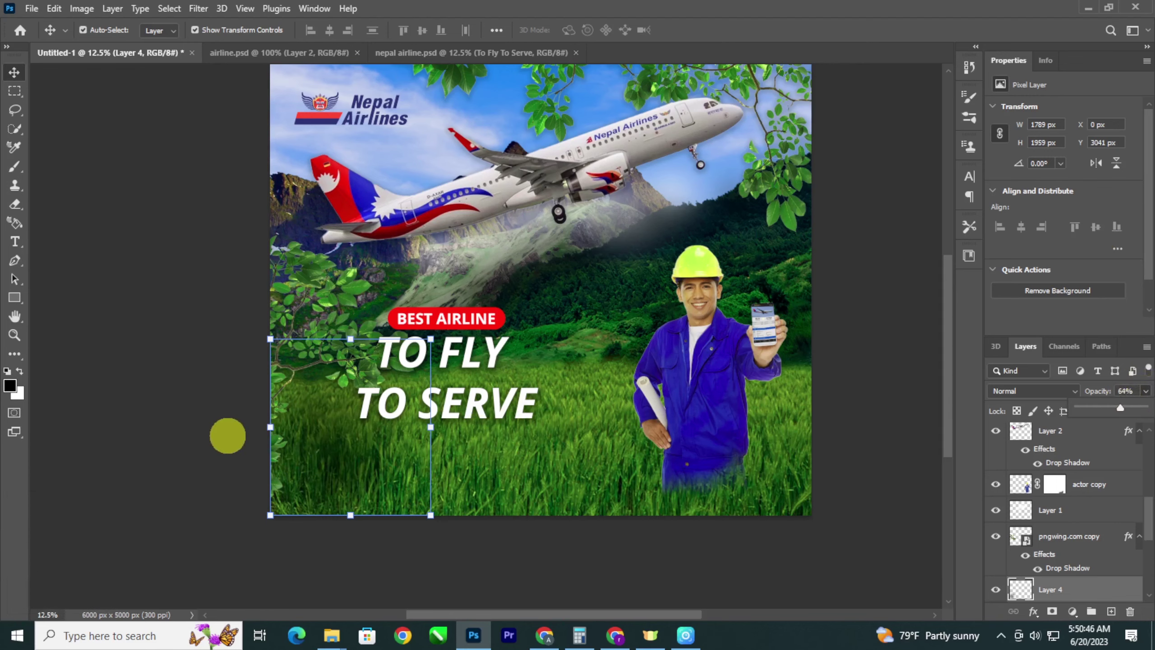
left_click(227, 435)
Step: Scale the To Fly To Serve text, the Best Airline text and the red bar together to about 139%
left_click(432, 410)
key("ctrl+plus")
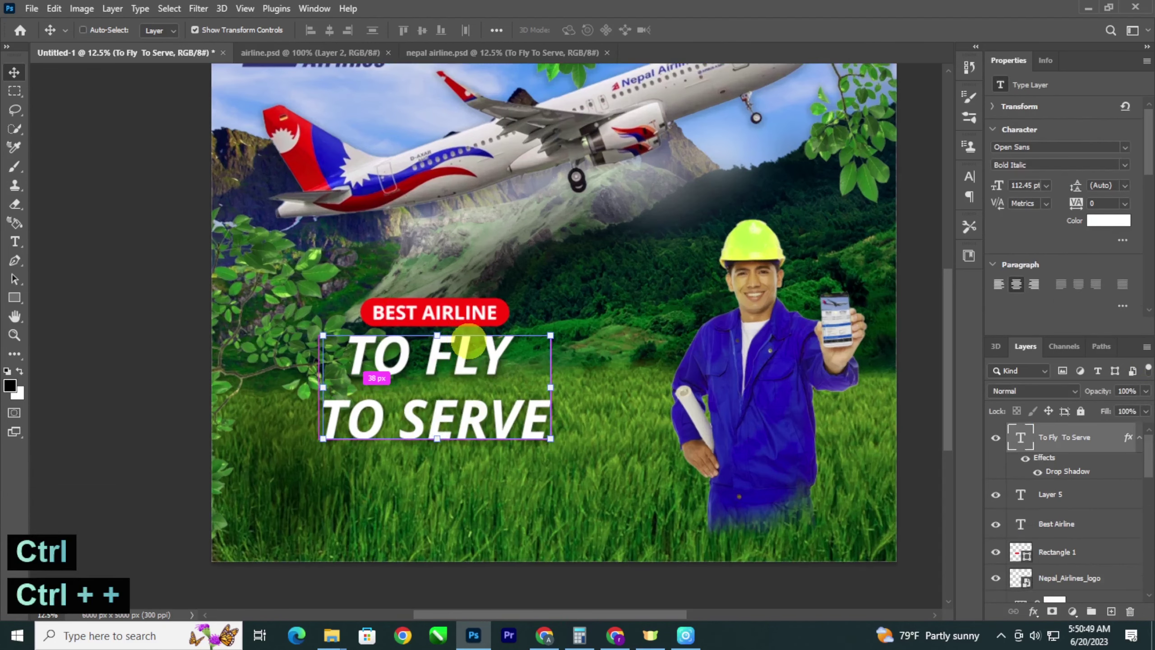
key("ctrl+plus")
left_click(513, 299, "shift")
left_click(501, 296, "shift")
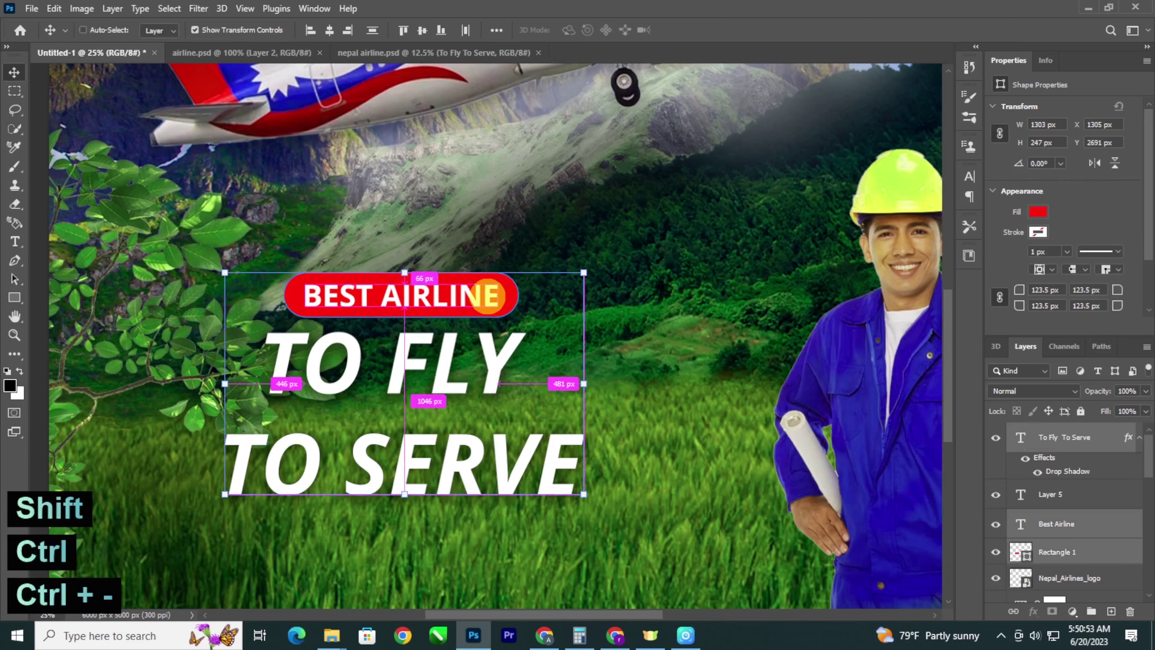
key("ctrl+minus")
left_click_drag(553, 296, 596, 251)
key("ctrl+minus")
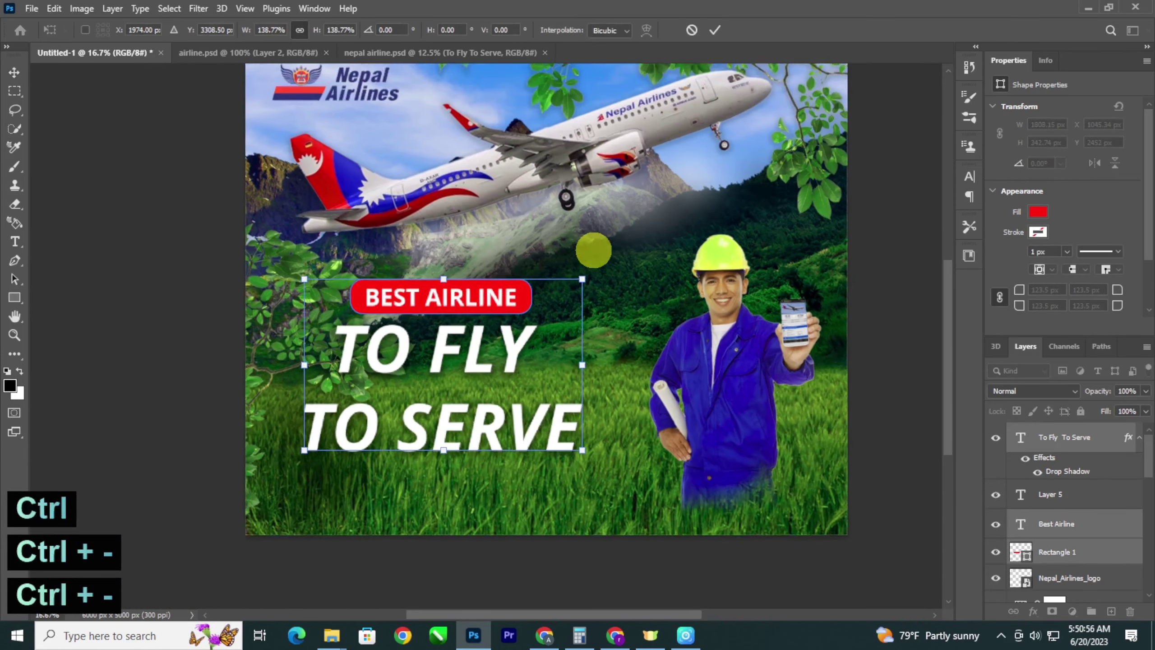
key("Return")
Step: Nudge the enlarged slogan, Best Airline text and red bar together 240 px down and 80 px right
key("shift+Down")
key("shift+Down")
key("shift+Down")
key("shift+Down")
key("shift+Down")
key("shift+Down")
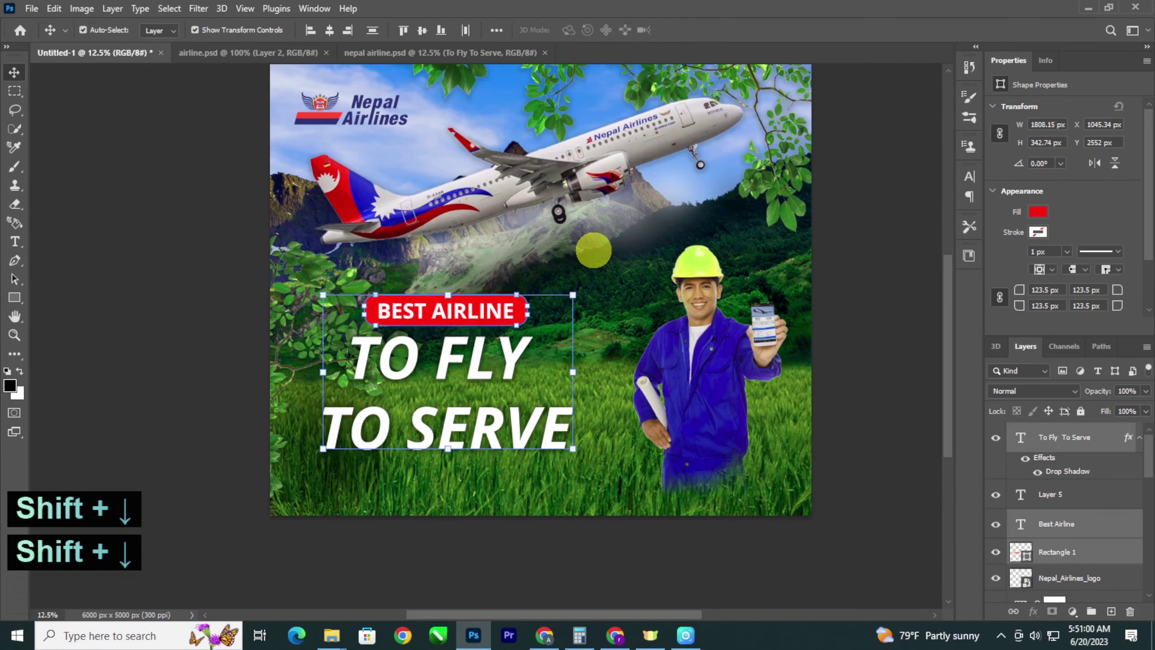
key("shift+Right")
key("shift+Right")
key("shift+Right")
key("shift+Right")
key("shift+Down")
key("shift+Down")
key("shift+Down")
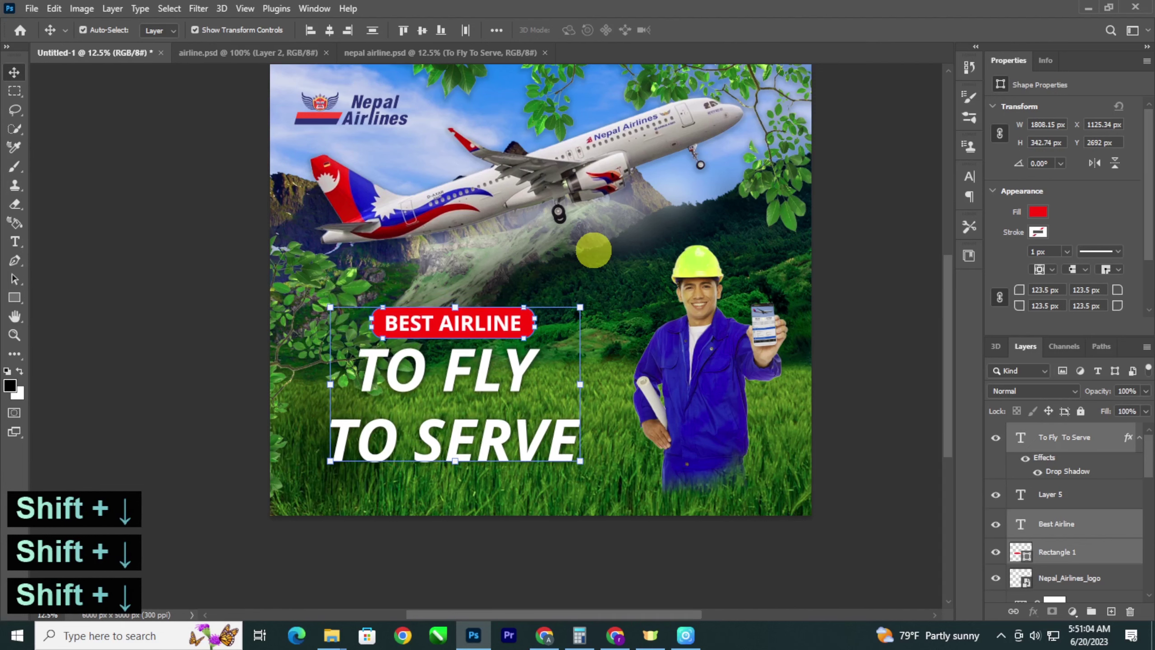
Step: Examine the position and size of the slogan and label within the whole design
key("ctrl+minus")
key("ctrl+minus")
key("ctrl+minus")
left_click(326, 378)
key("ctrl+minus")
key("ctrl+plus")
key("ctrl+plus")
key("ctrl+plus")
key("ctrl+plus")
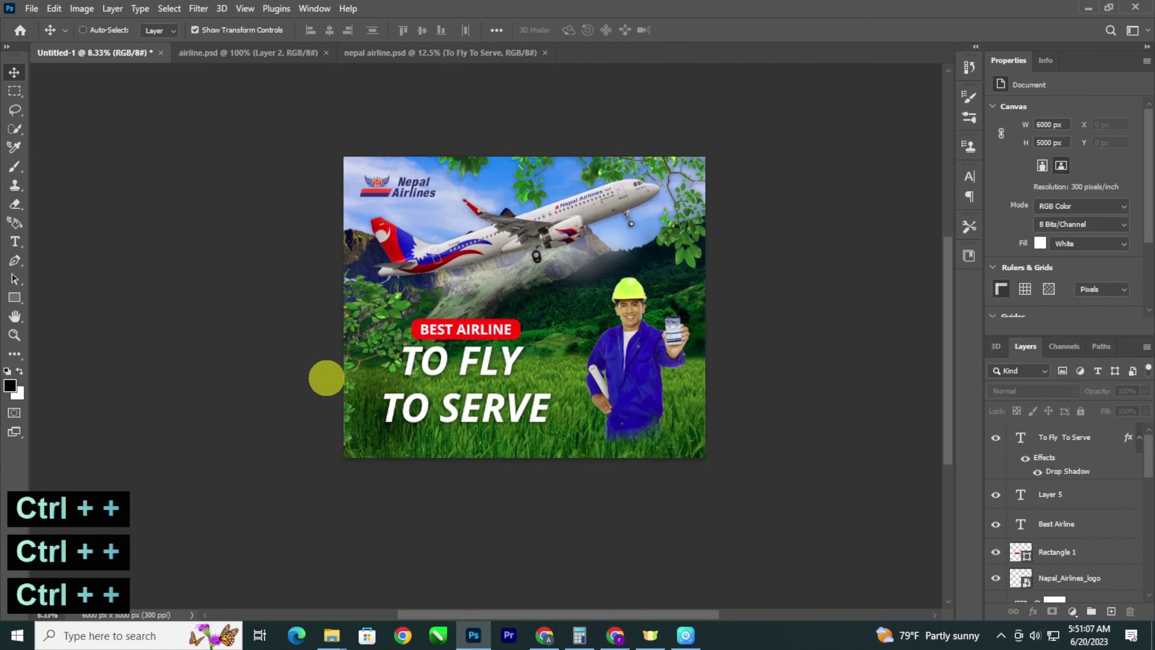
Step: Fully round the corners of the enlarged red bar behind the Best Airline text
key("space")
left_click_drag(326, 397, 313, 430)
left_click(504, 371)
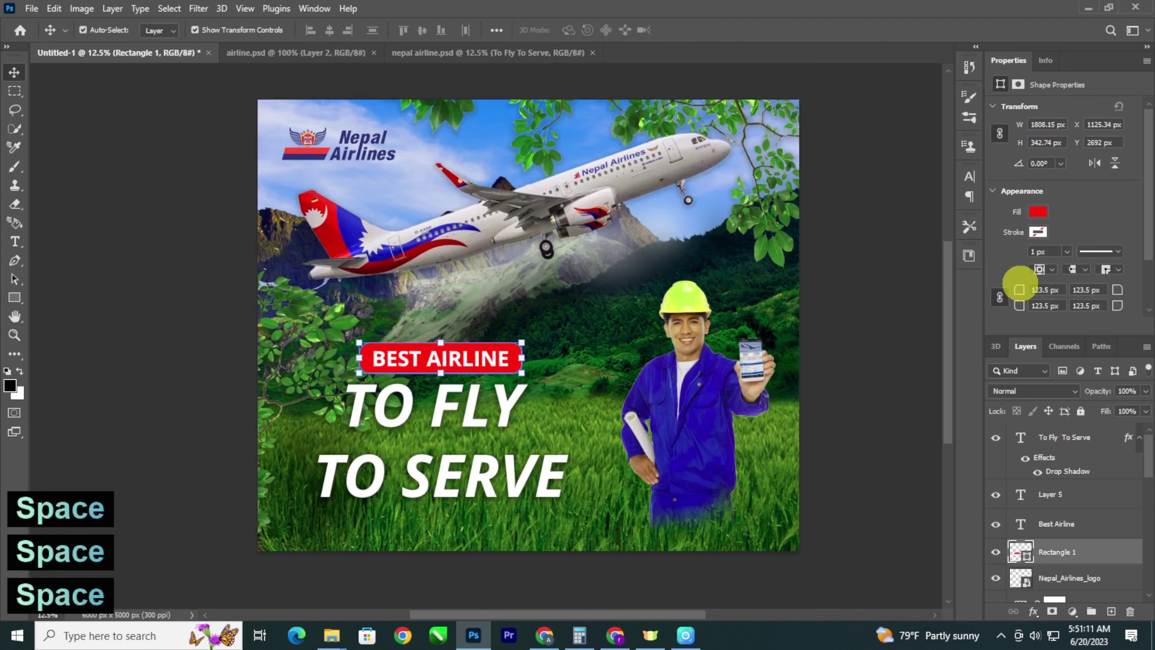
left_click(147, 393)
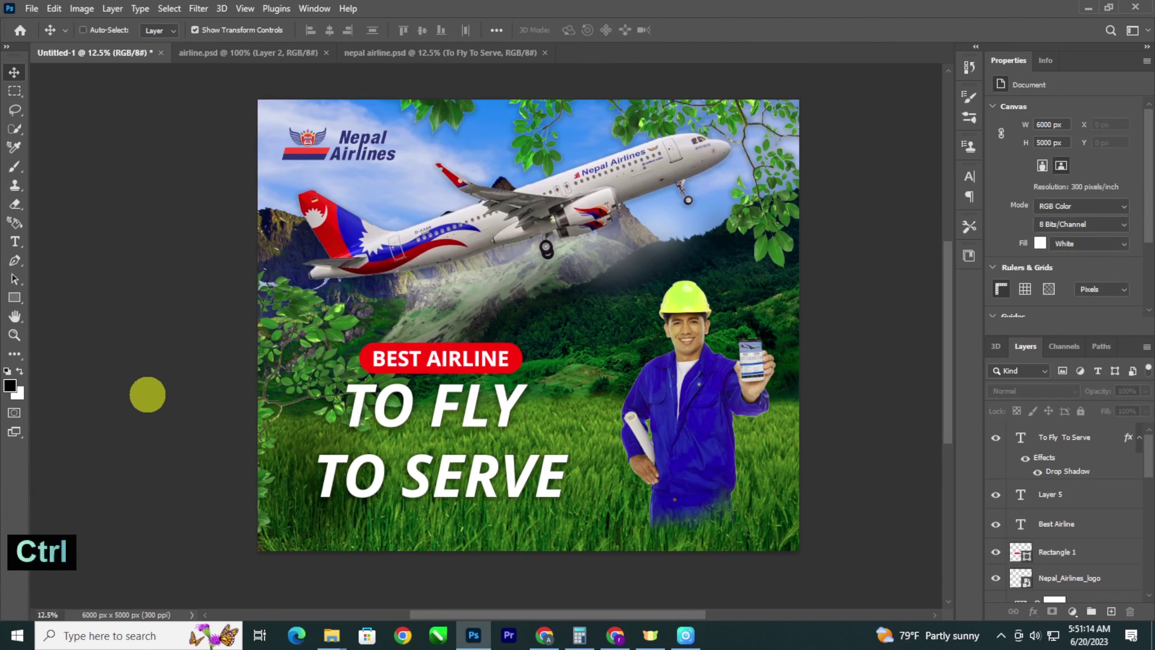
key("ctrl+minus")
key("ctrl+minus")
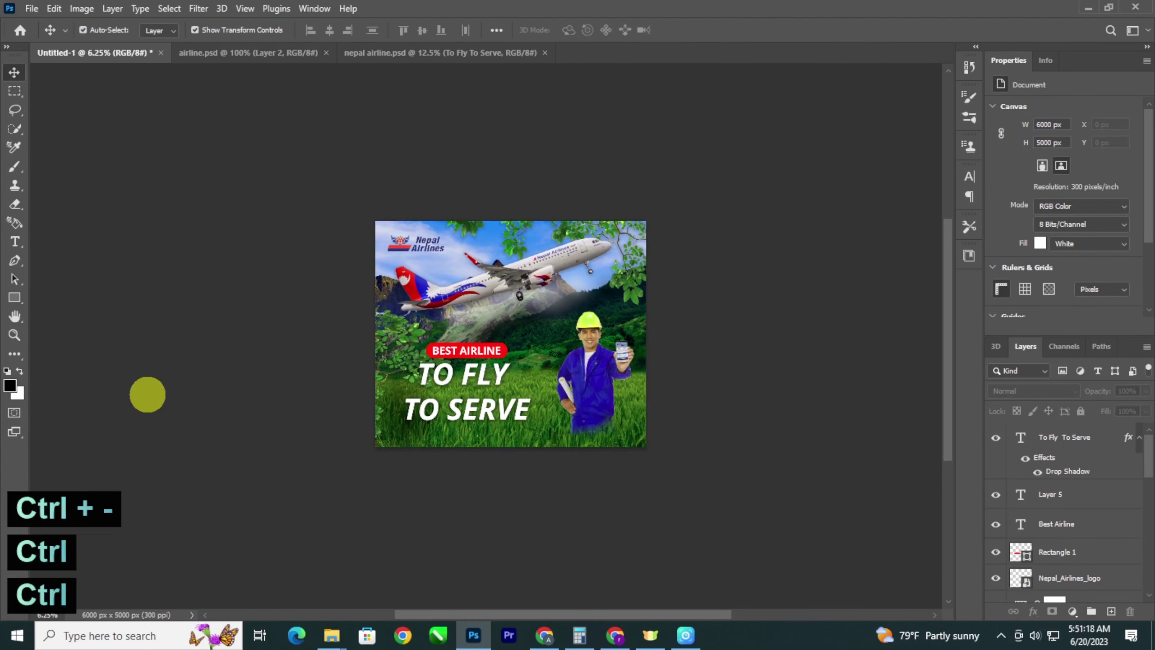
key("ctrl+0")
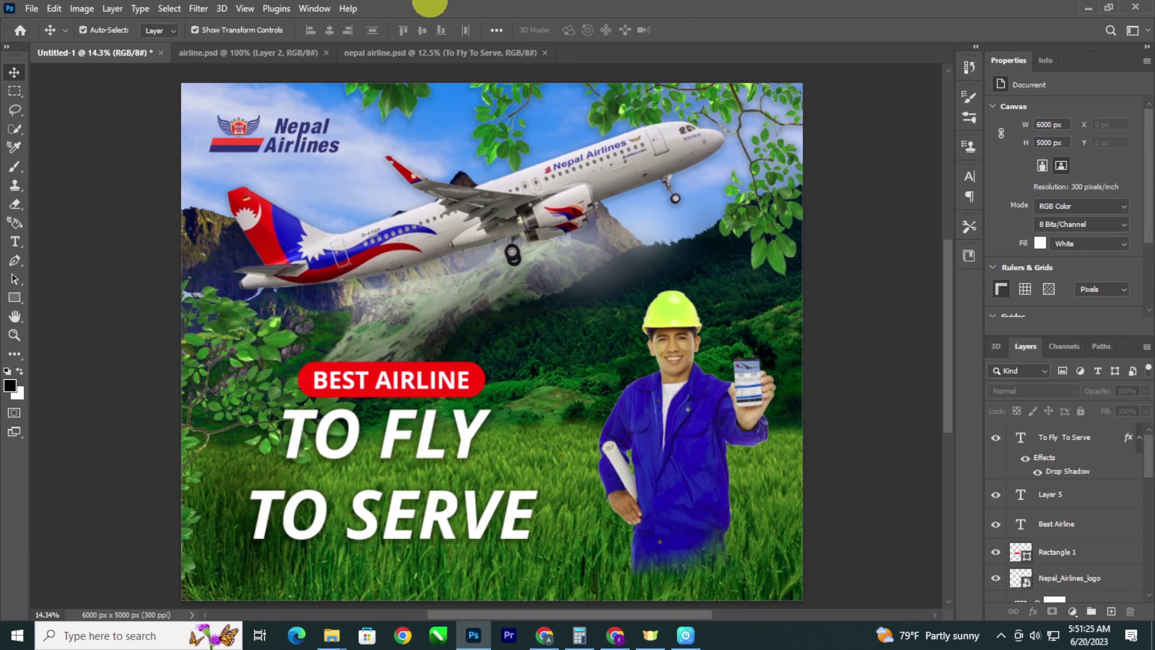
mouse_move(685, 638)
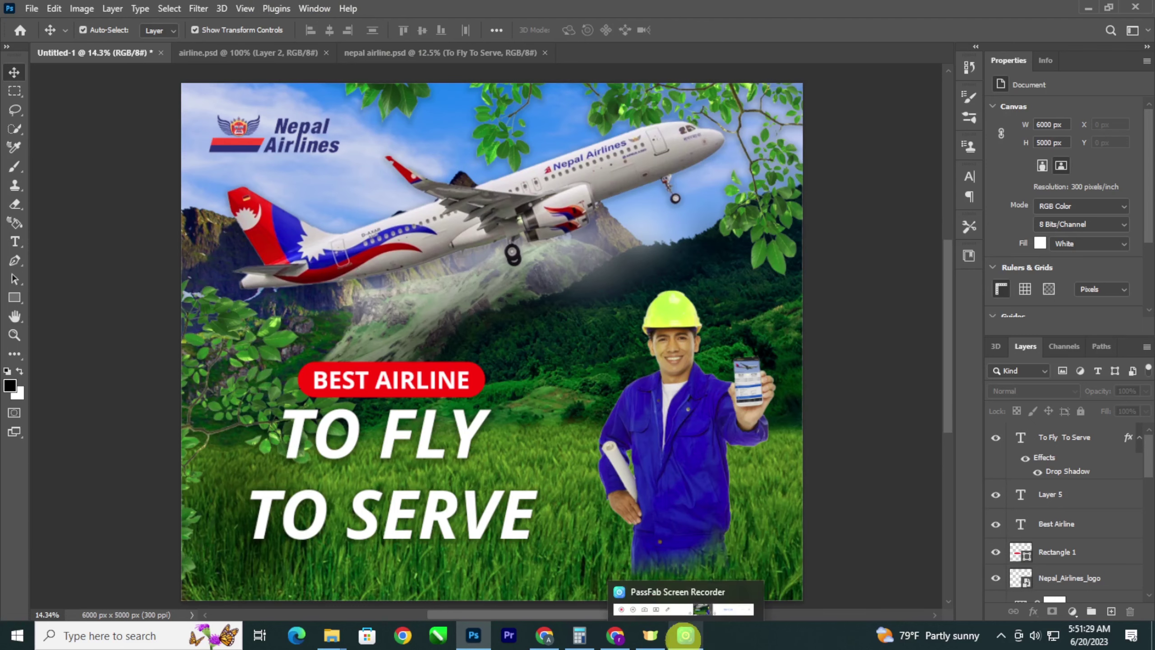